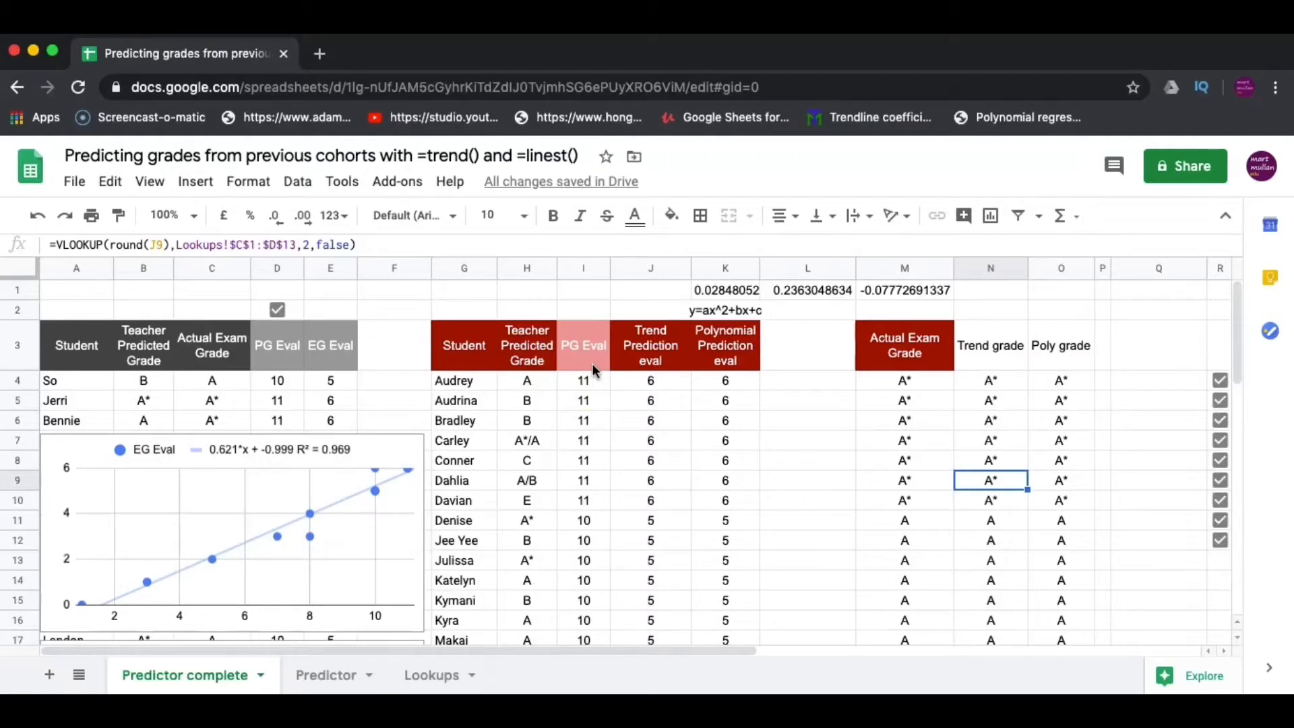
Review the trend and polynomial predictions, the grade columns, and the grade distribution table and line chart on the completed sheet
{"action": "left_click", "coordinate": [673, 362]}
{"action": "left_click", "coordinate": [724, 360]}
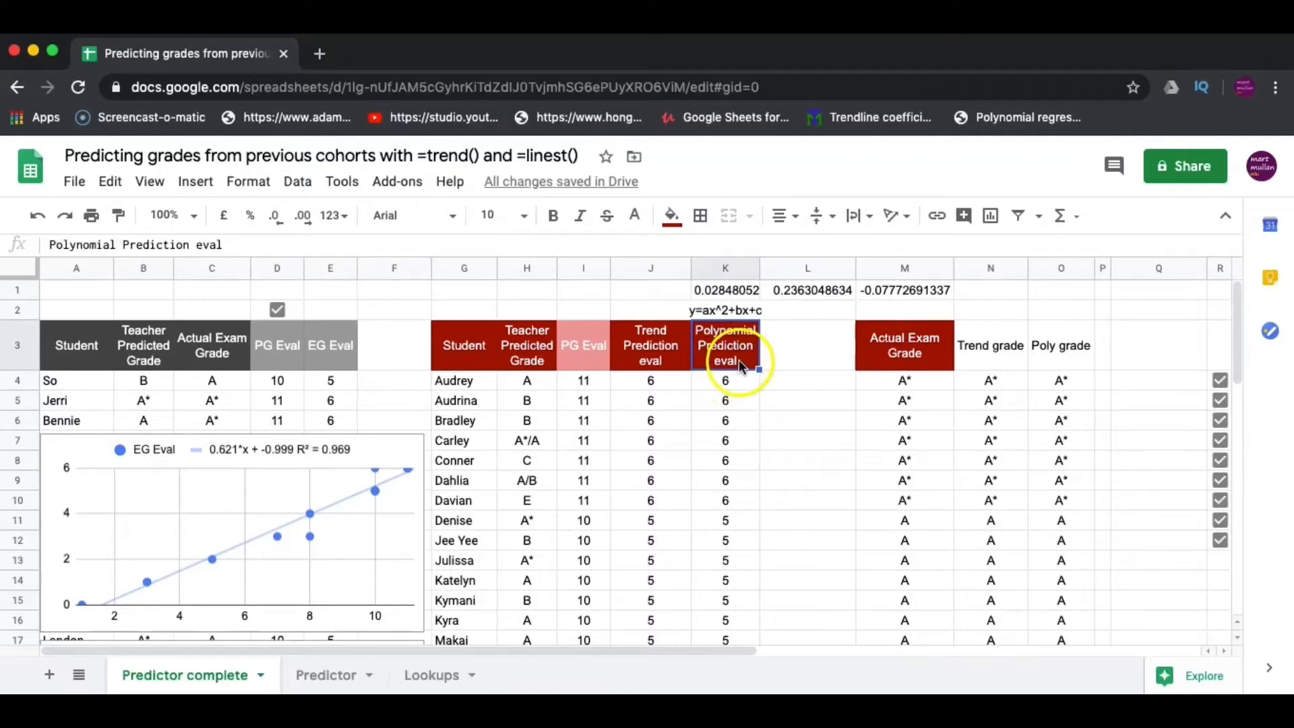
{"action": "scroll", "coordinate": [940, 373], "scroll_direction": "right", "scroll_amount": 5}
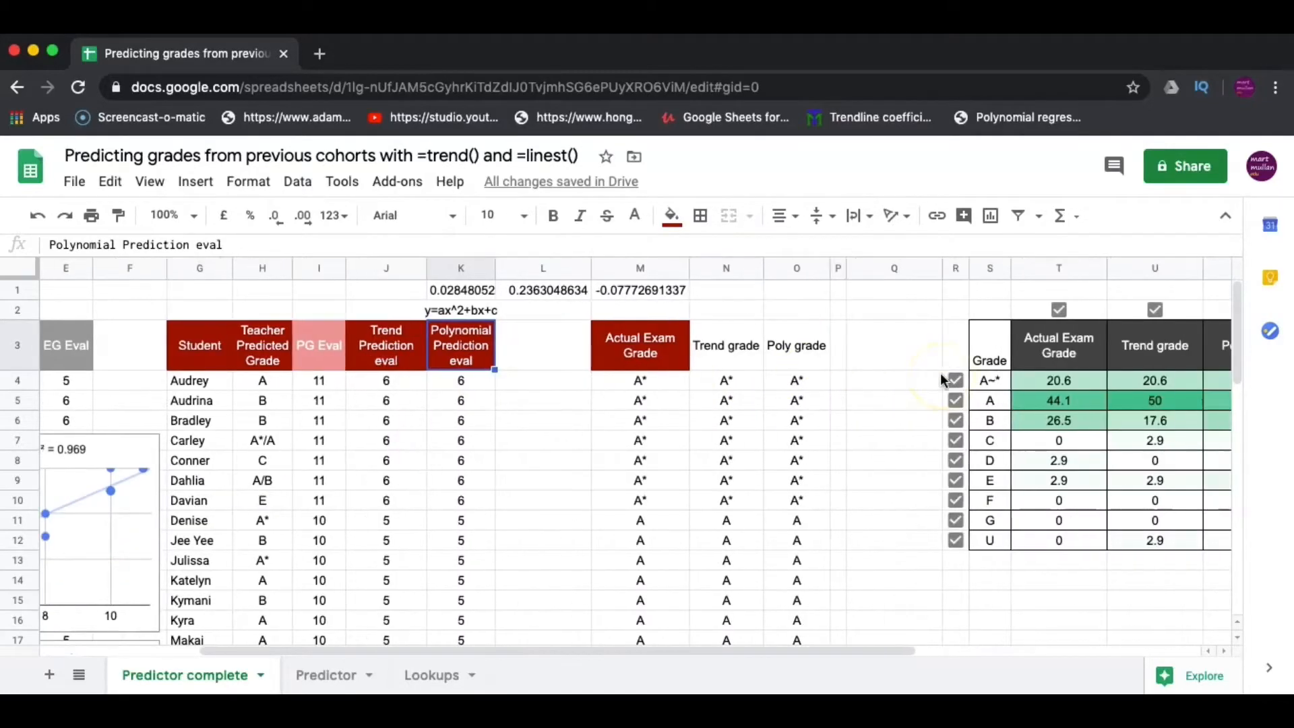
{"action": "scroll", "coordinate": [790, 497], "scroll_direction": "down", "scroll_amount": 7}
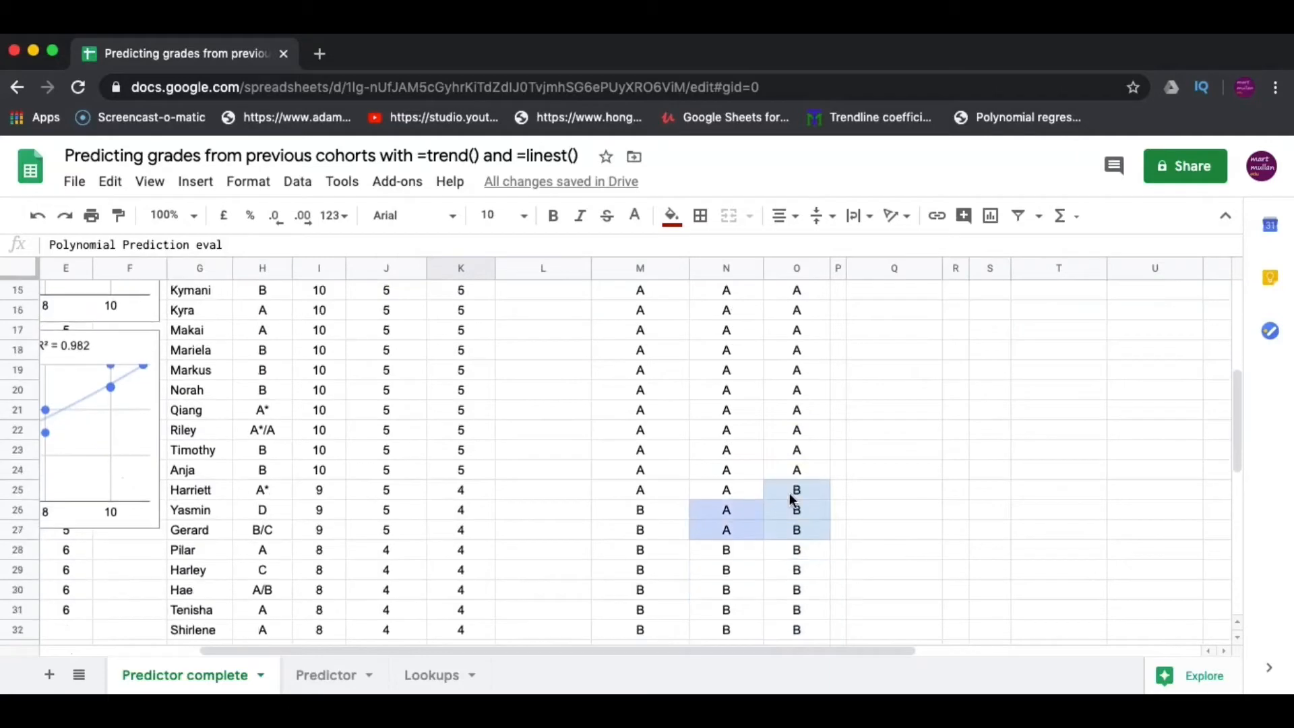
{"action": "scroll", "coordinate": [790, 495], "scroll_direction": "up", "scroll_amount": 7}
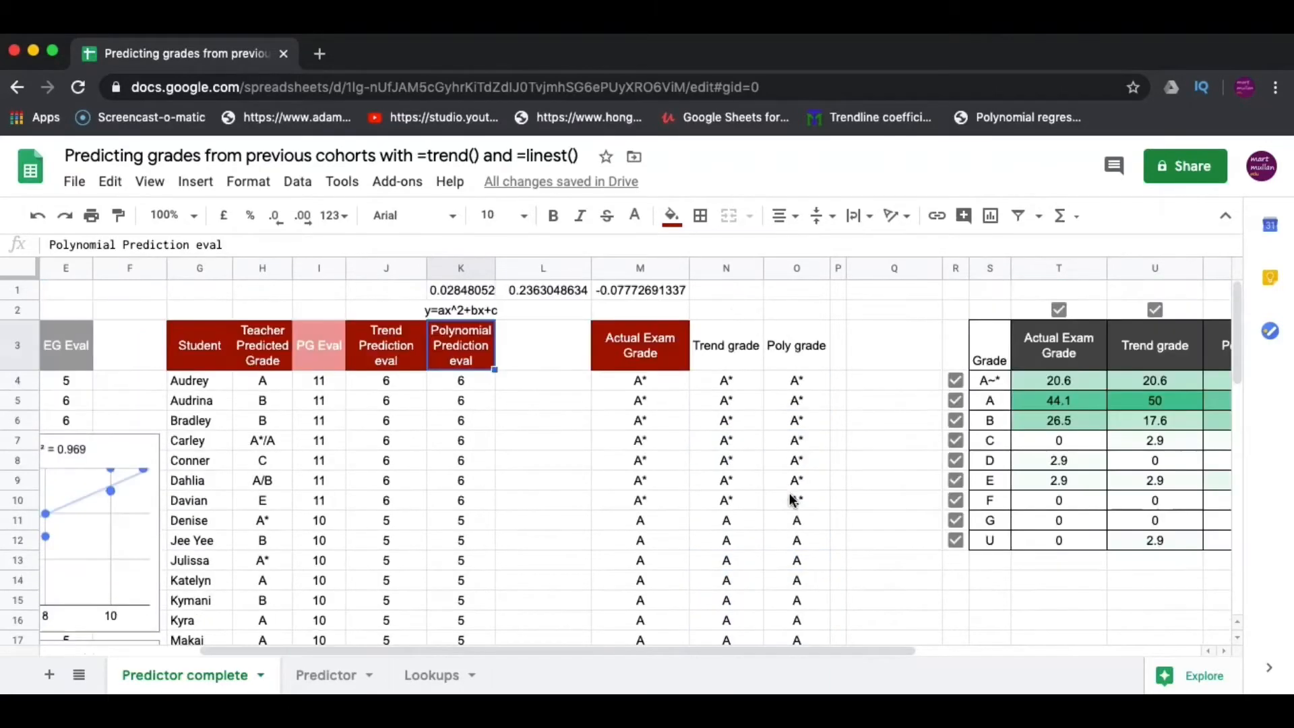
{"action": "scroll", "coordinate": [790, 499], "scroll_direction": "right", "scroll_amount": 2}
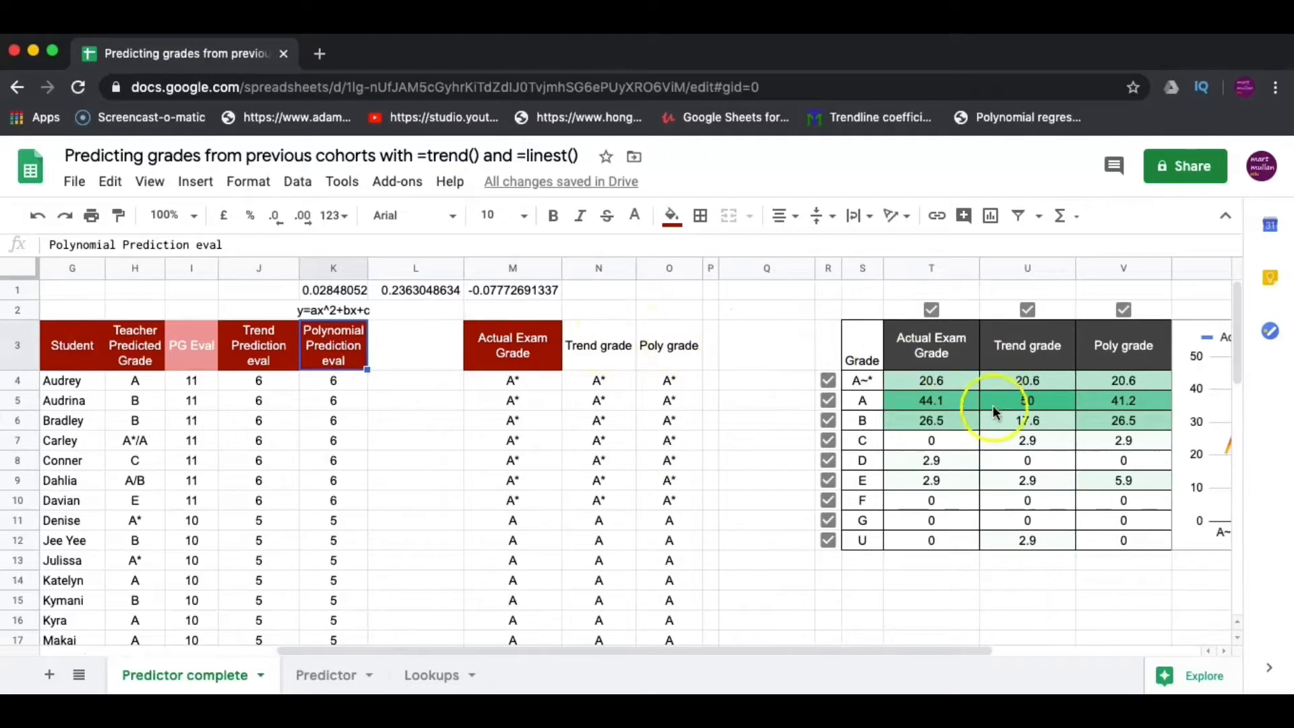
{"action": "scroll", "coordinate": [996, 418], "scroll_direction": "right", "scroll_amount": 6}
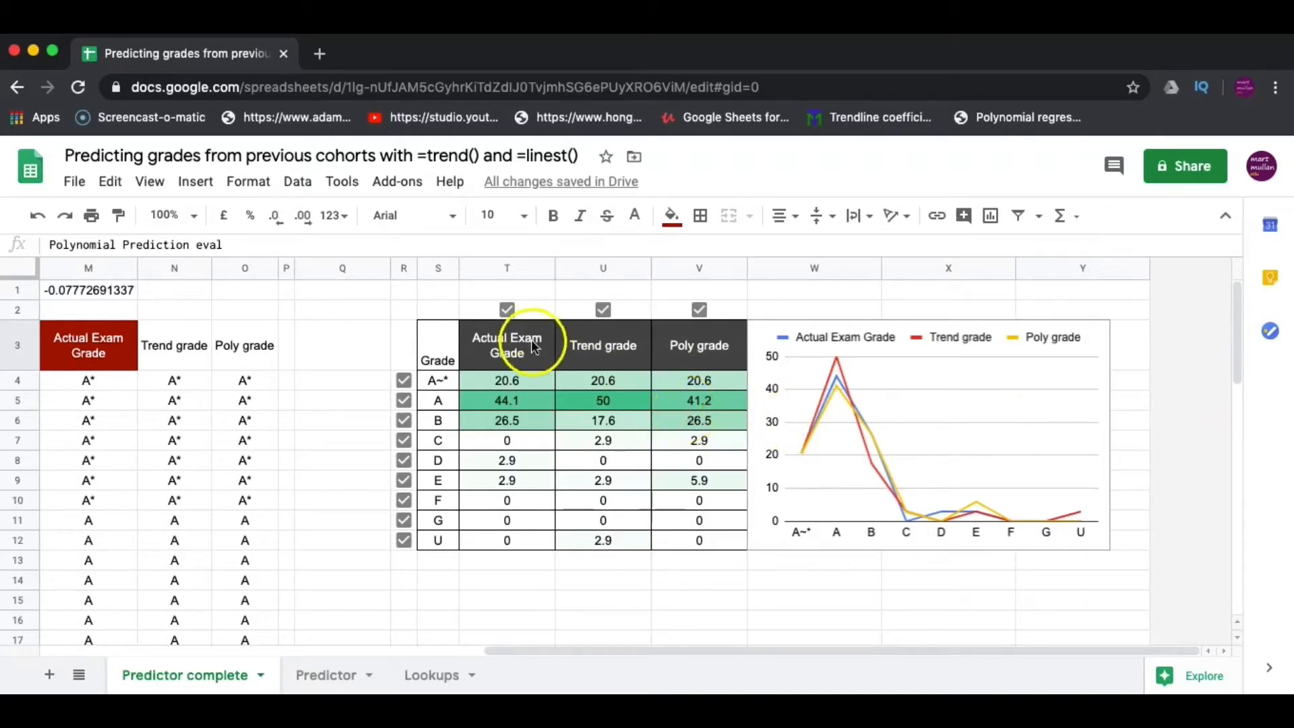
{"action": "left_click_drag", "start_coordinate": [532, 350], "coordinate": [523, 539]}
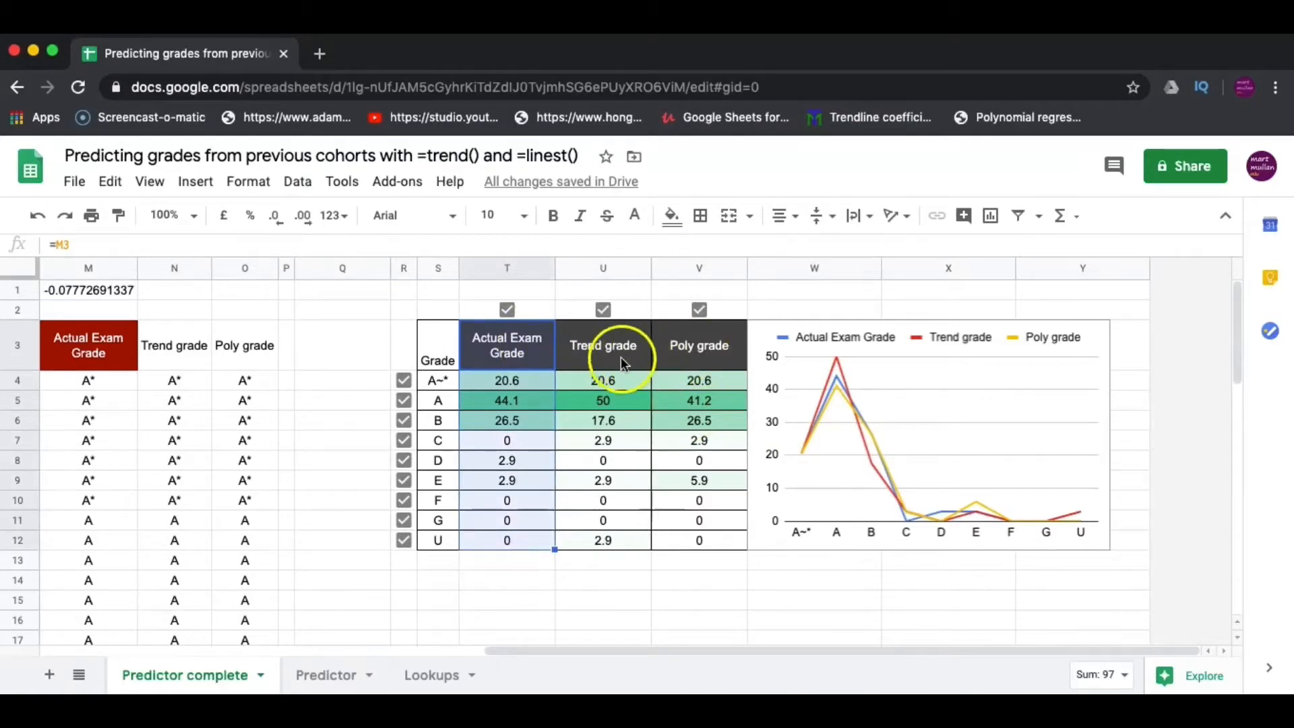
{"action": "left_click_drag", "start_coordinate": [644, 353], "coordinate": [687, 541]}
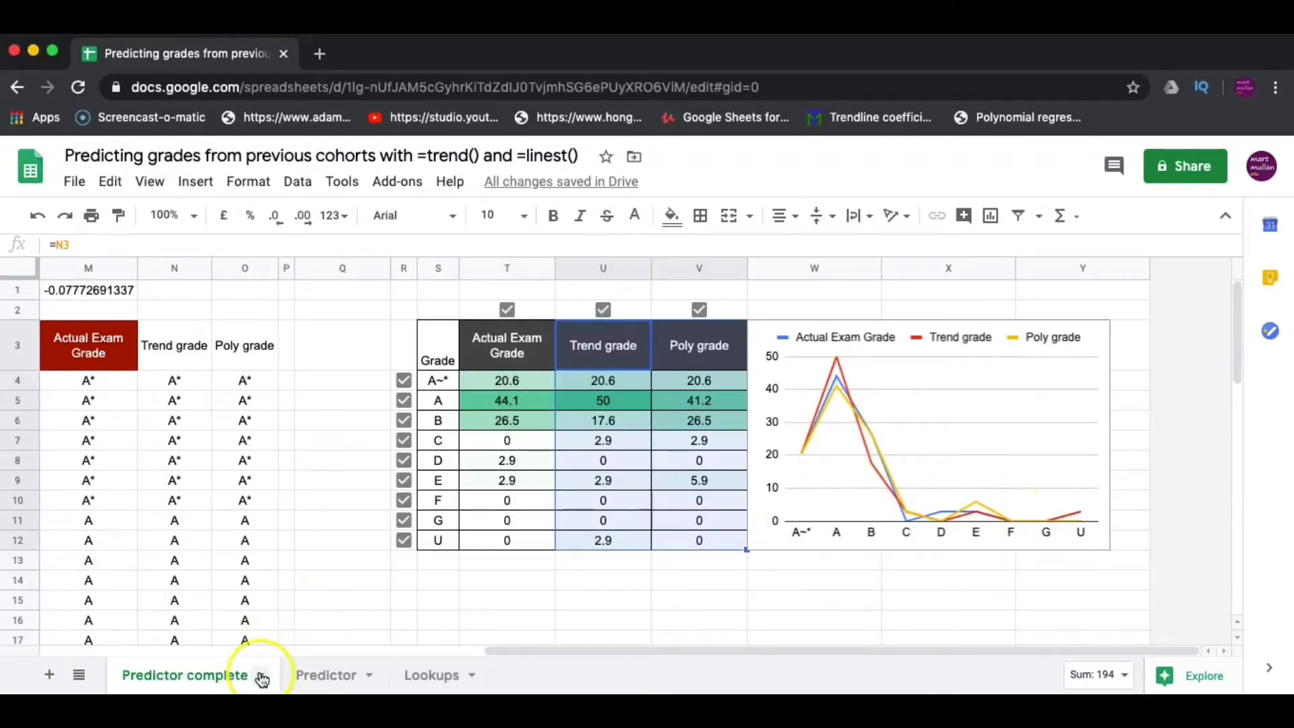
Switch to the Predictor sheet and examine the teacher predicted grades, actual exam grades and their PG Eval and EG Eval values
{"action": "left_click", "coordinate": [334, 674]}
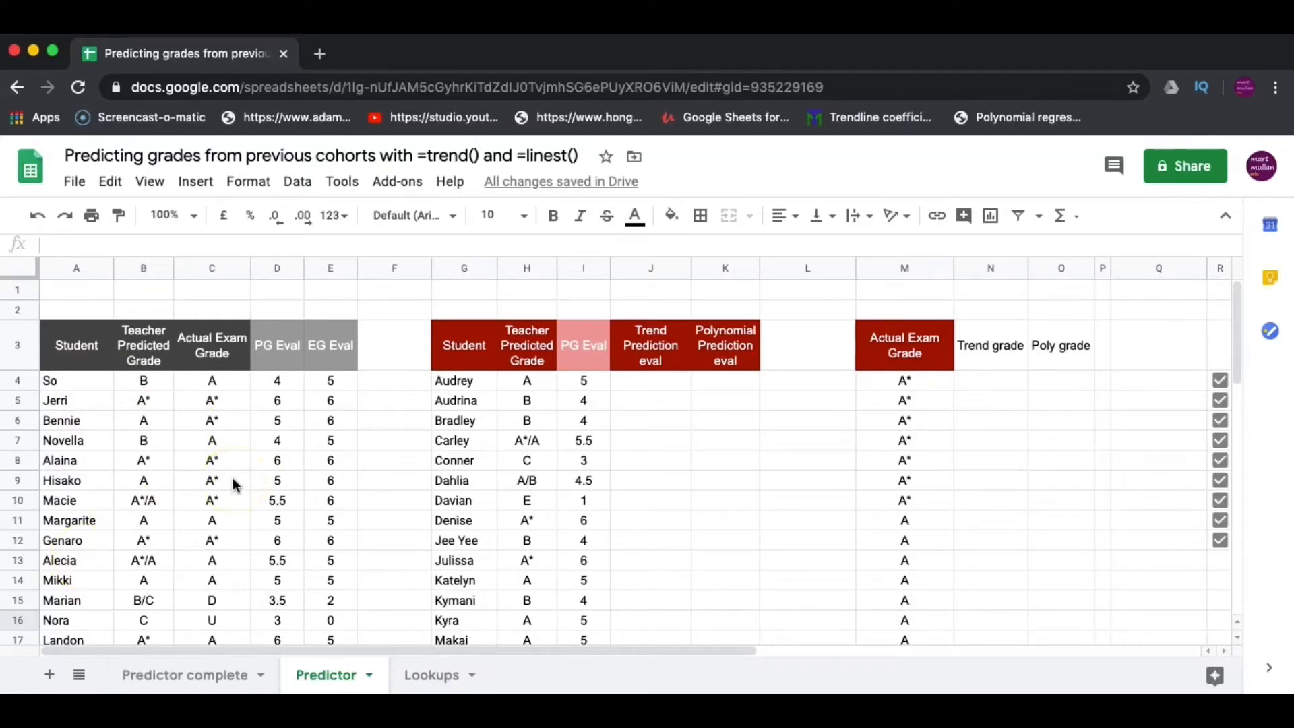
{"action": "scroll", "coordinate": [232, 477], "scroll_direction": "down", "scroll_amount": 1}
{"action": "scroll", "coordinate": [233, 477], "scroll_direction": "up", "scroll_amount": 1}
{"action": "left_click", "coordinate": [114, 345]}
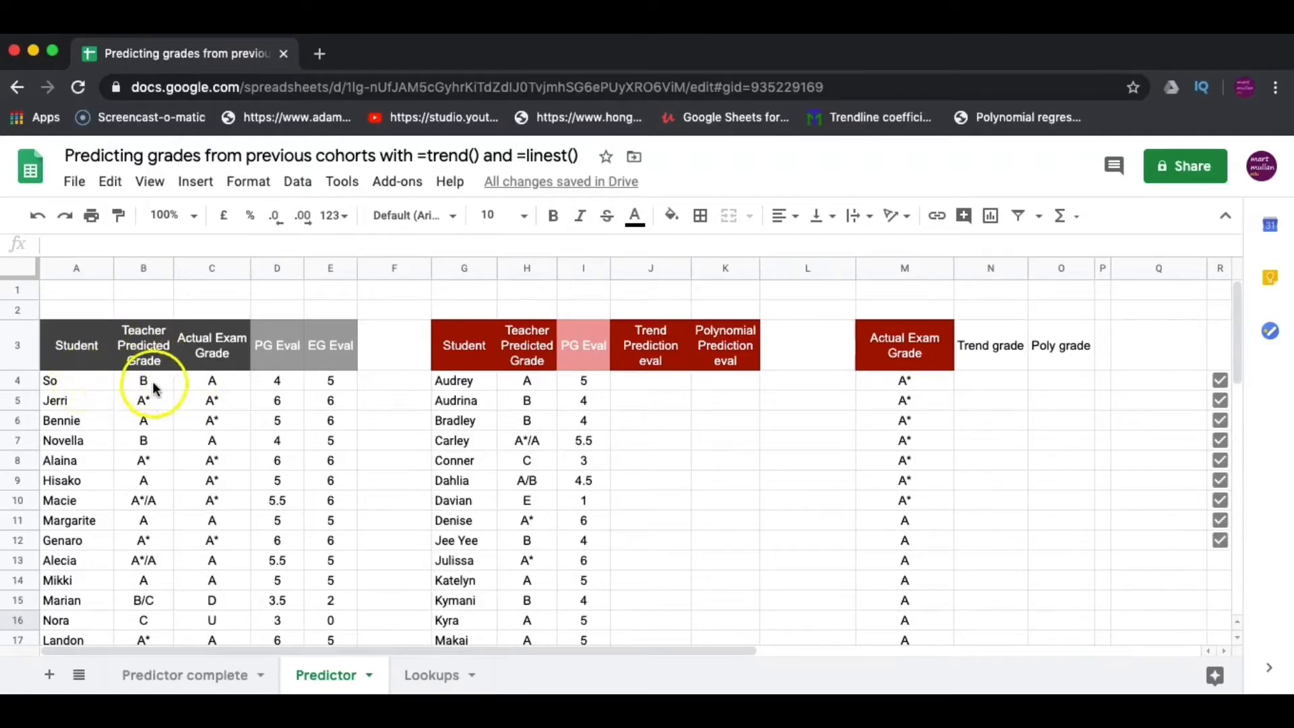
{"action": "left_click", "coordinate": [226, 383]}
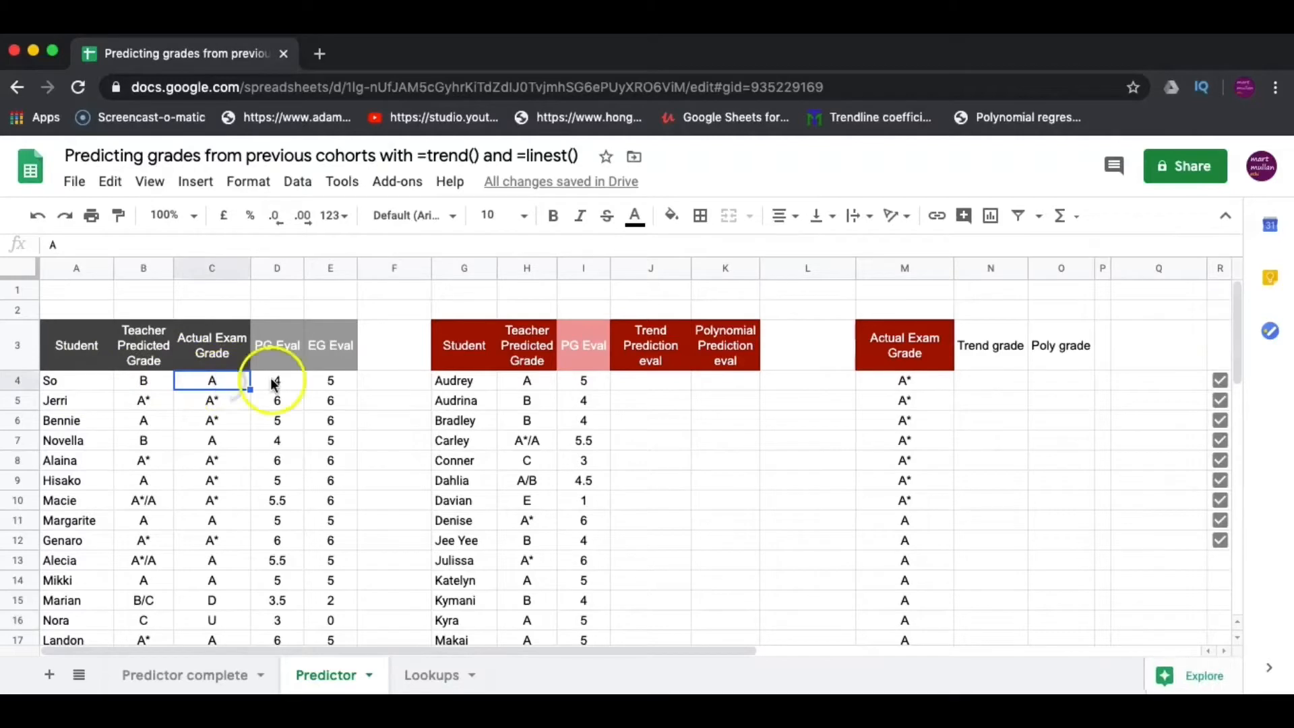
{"action": "left_click", "coordinate": [280, 343]}
{"action": "left_click", "coordinate": [283, 381]}
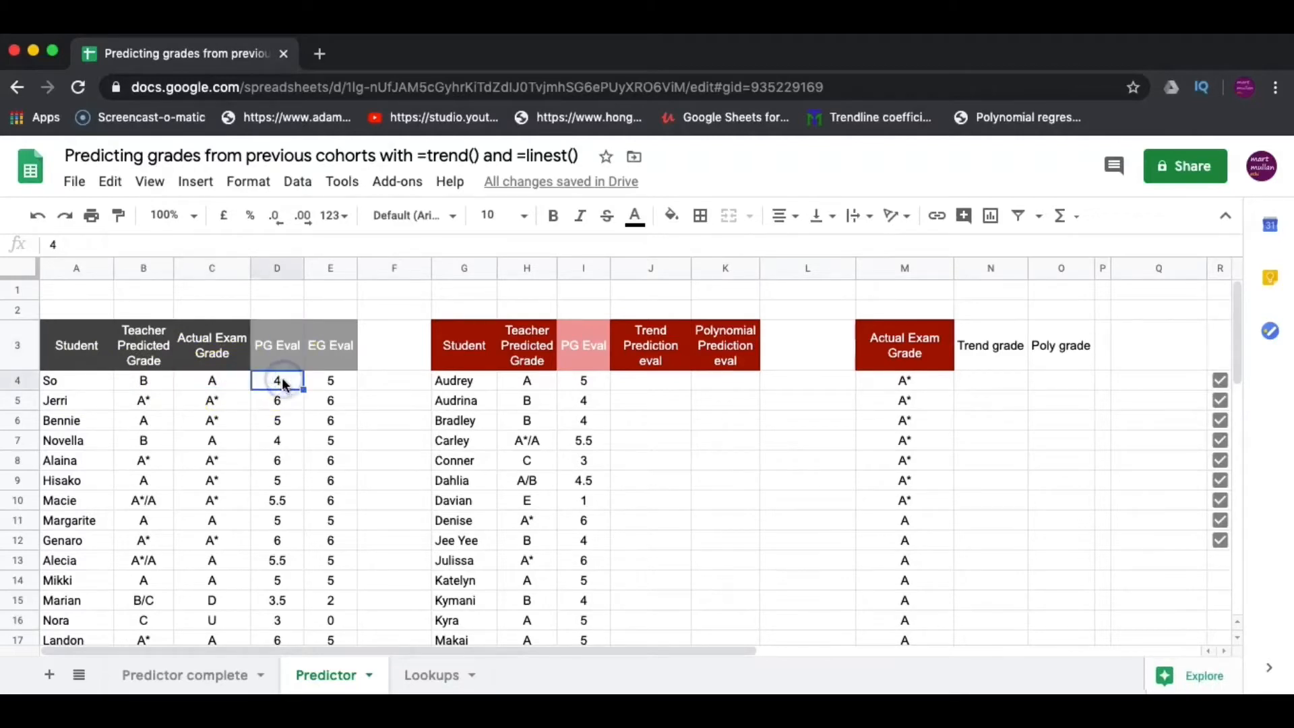
{"action": "left_click", "coordinate": [285, 385]}
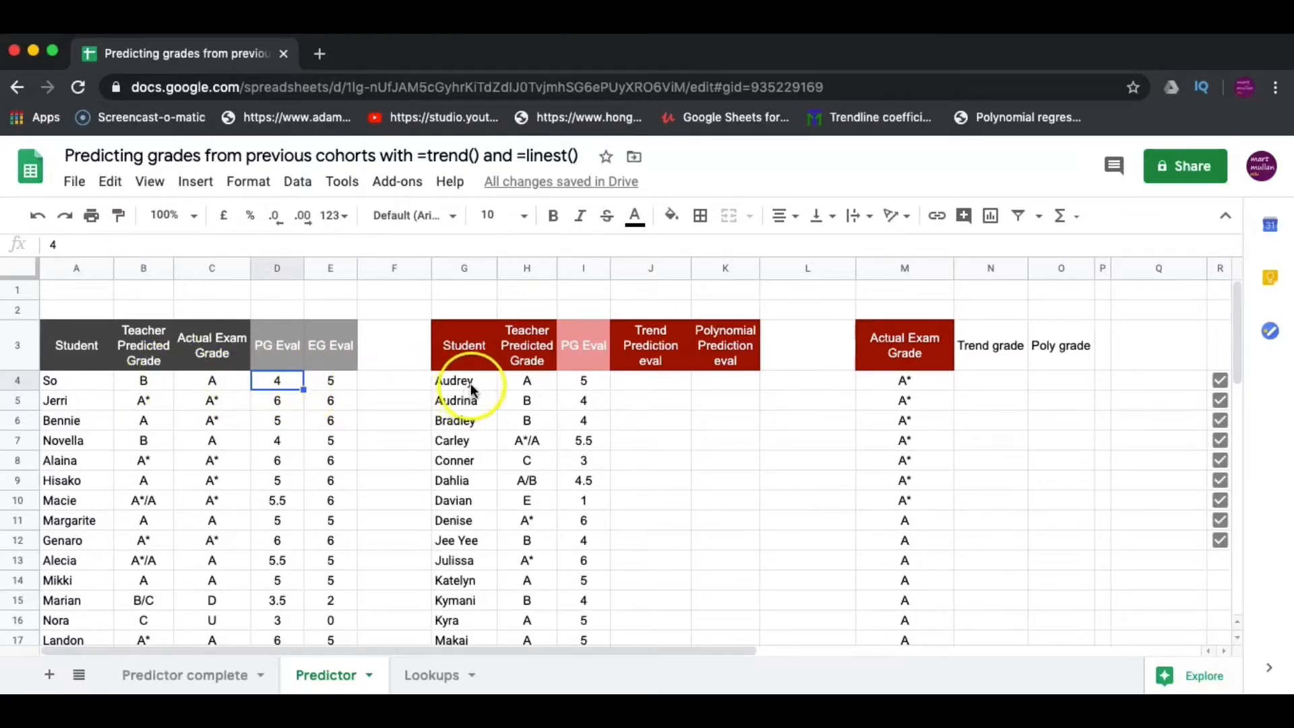
{"action": "scroll", "coordinate": [311, 495], "scroll_direction": "down", "scroll_amount": 1}
{"action": "scroll", "coordinate": [312, 497], "scroll_direction": "up", "scroll_amount": 1}
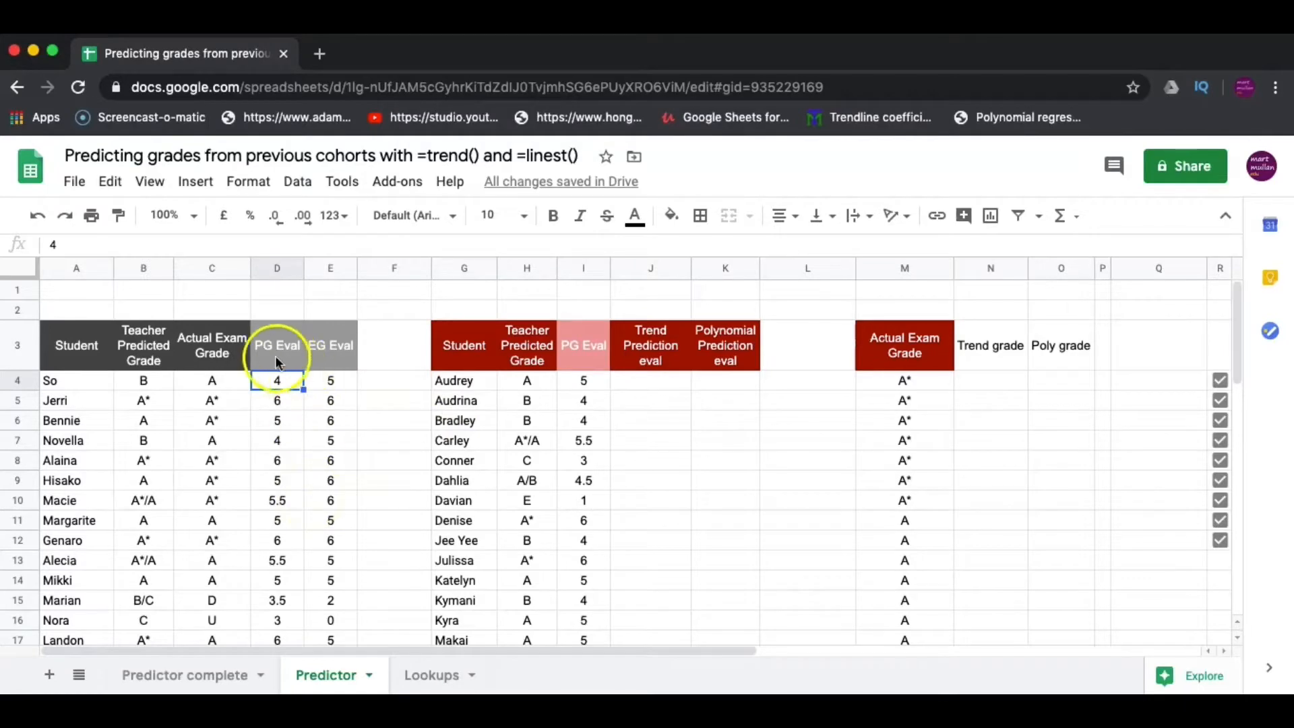
Insert a scatter chart from the PG Eval and EG Eval columns, range D3:E31
{"action": "left_click_drag", "start_coordinate": [275, 349], "coordinate": [330, 535]}
{"action": "scroll", "coordinate": [330, 537], "scroll_direction": "up", "scroll_amount": 6}
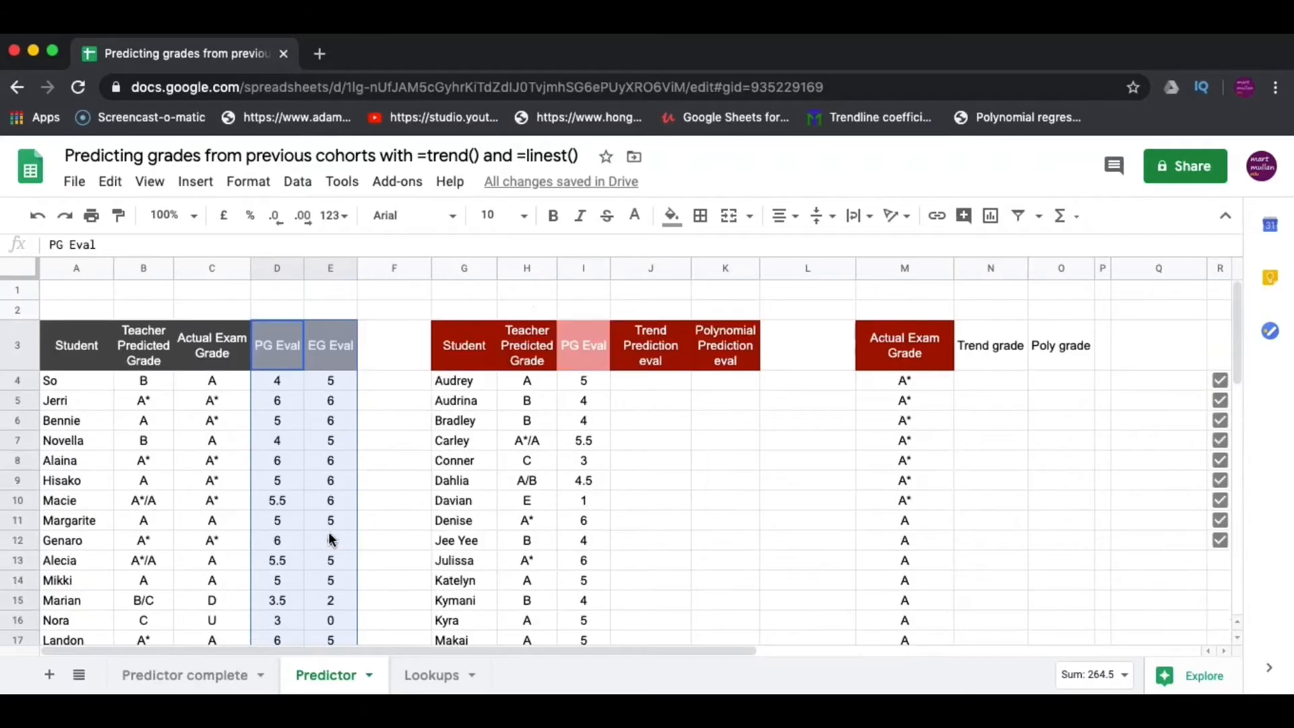
{"action": "left_click", "coordinate": [194, 182]}
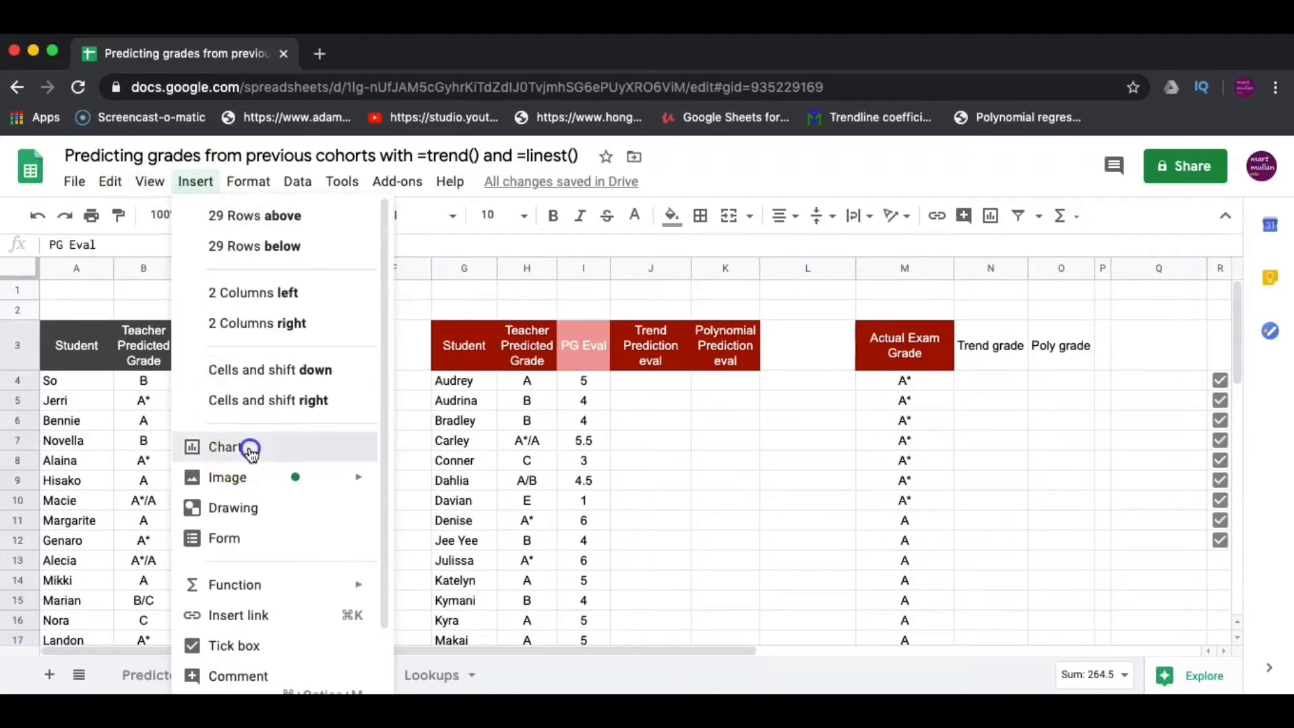
{"action": "left_click", "coordinate": [249, 447]}
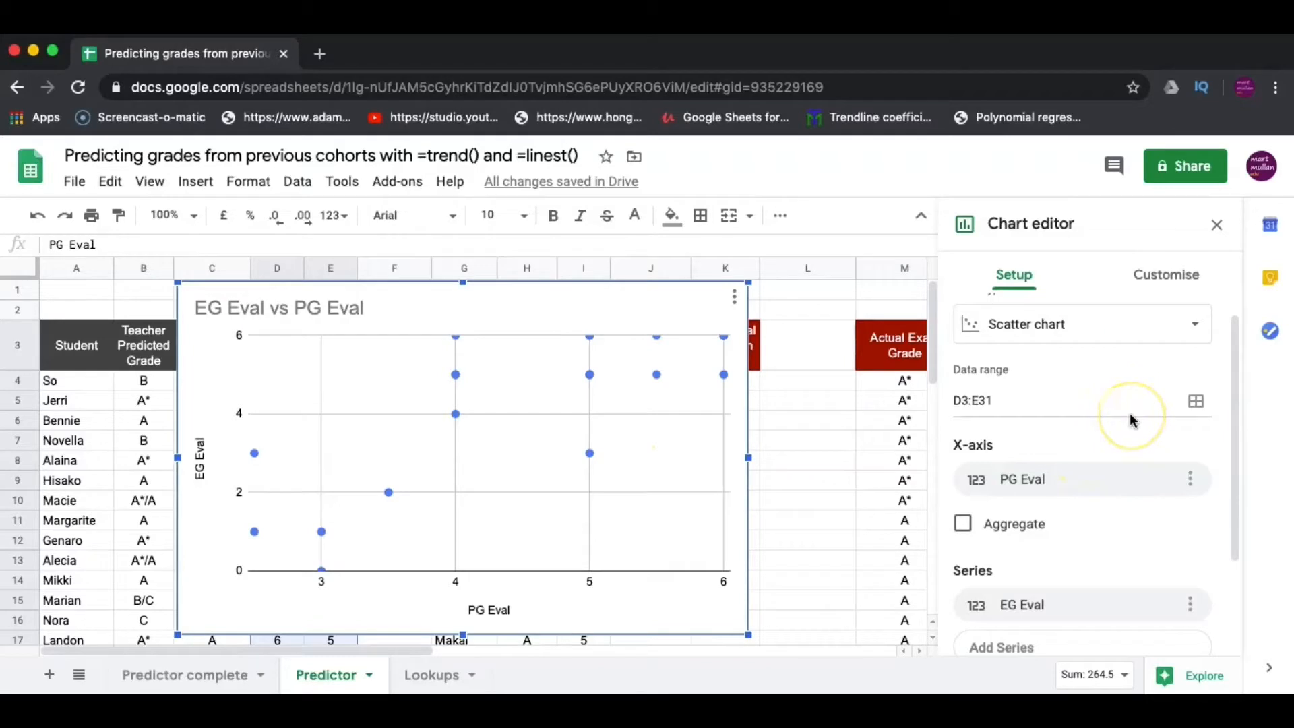
Add a linear trend line to the EG Eval series of the scatter chart
{"action": "left_click", "coordinate": [1171, 276]}
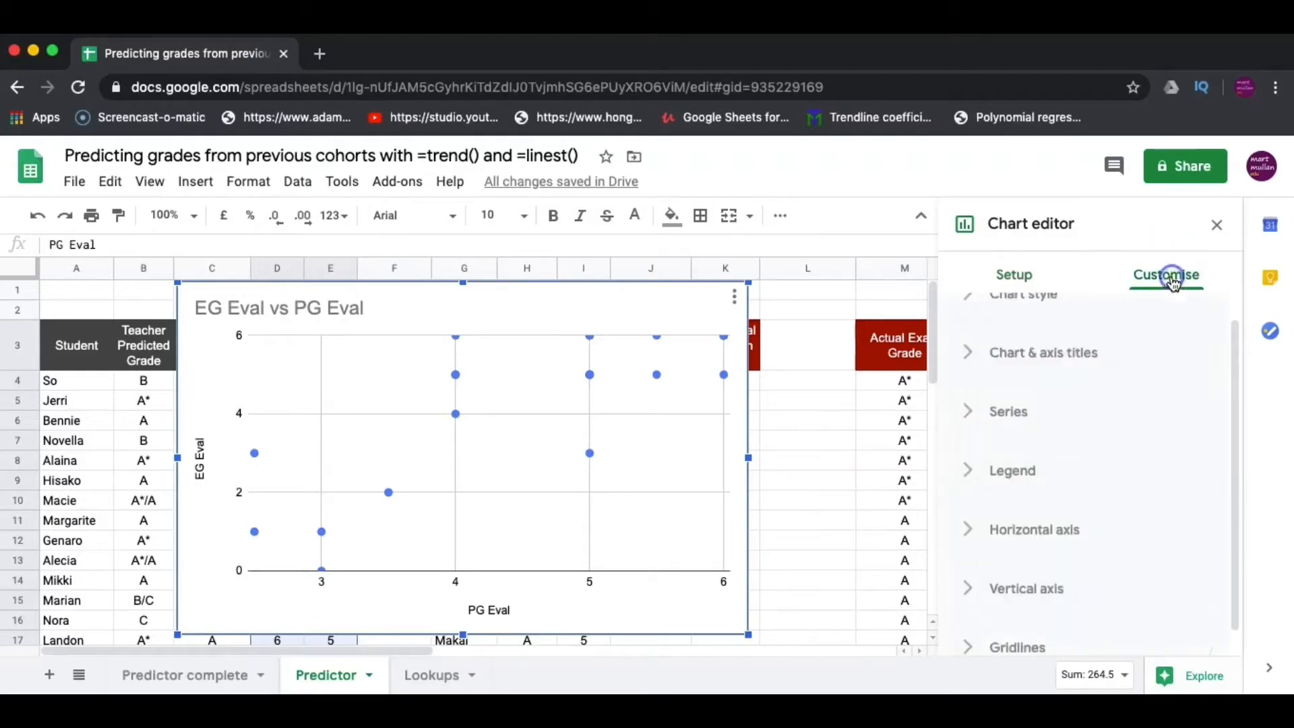
{"action": "left_click", "coordinate": [970, 416]}
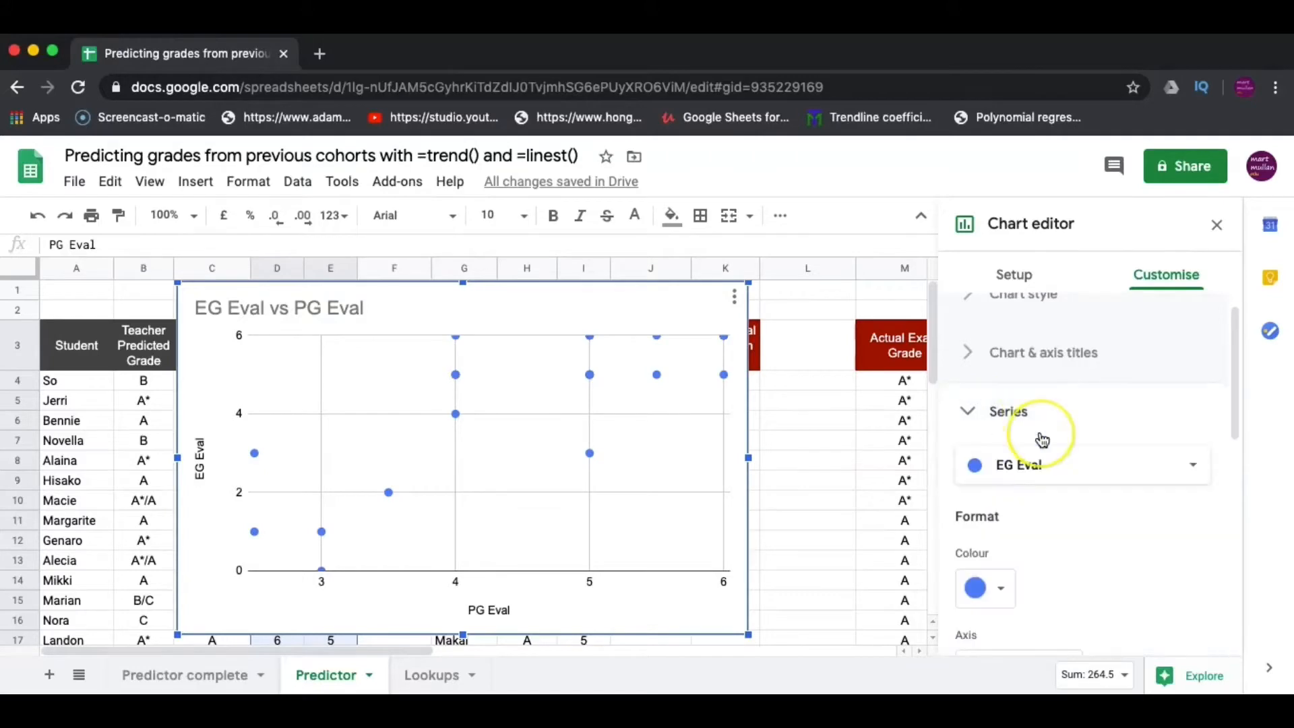
{"action": "scroll", "coordinate": [1041, 439], "scroll_direction": "down", "scroll_amount": 5}
{"action": "scroll", "coordinate": [1044, 441], "scroll_direction": "down", "scroll_amount": 4}
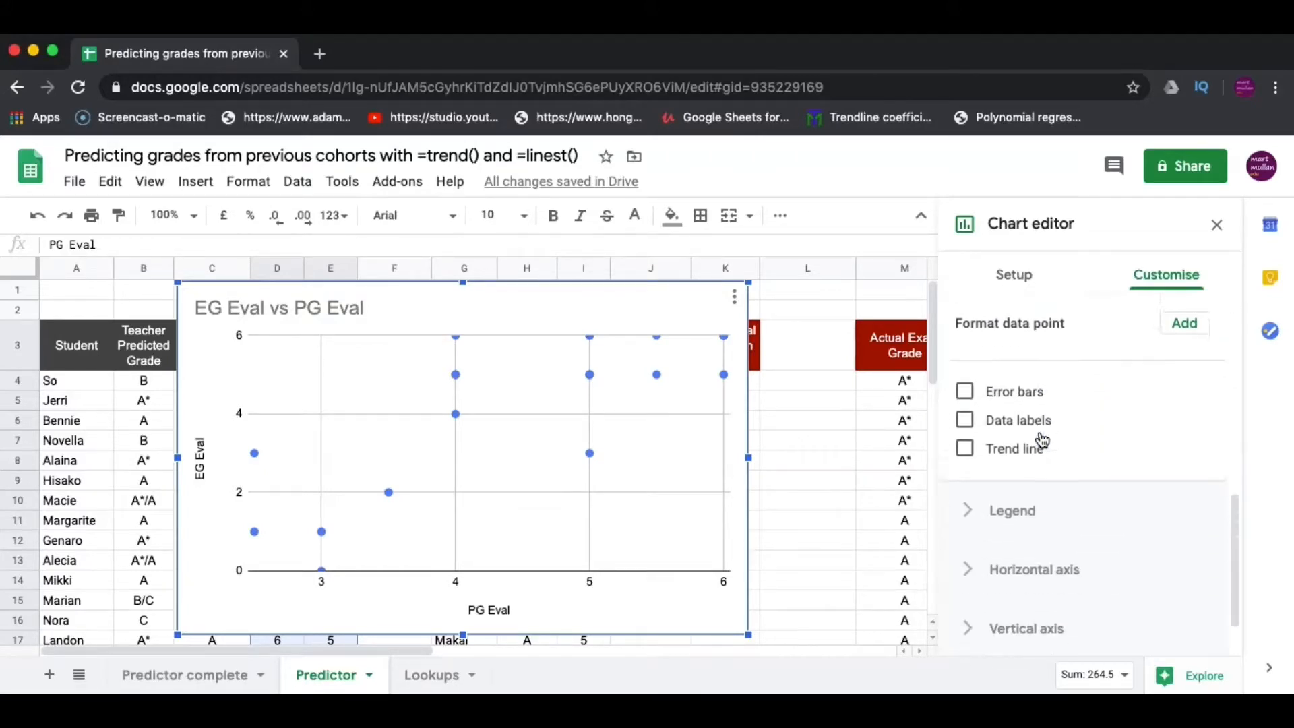
{"action": "left_click", "coordinate": [964, 426]}
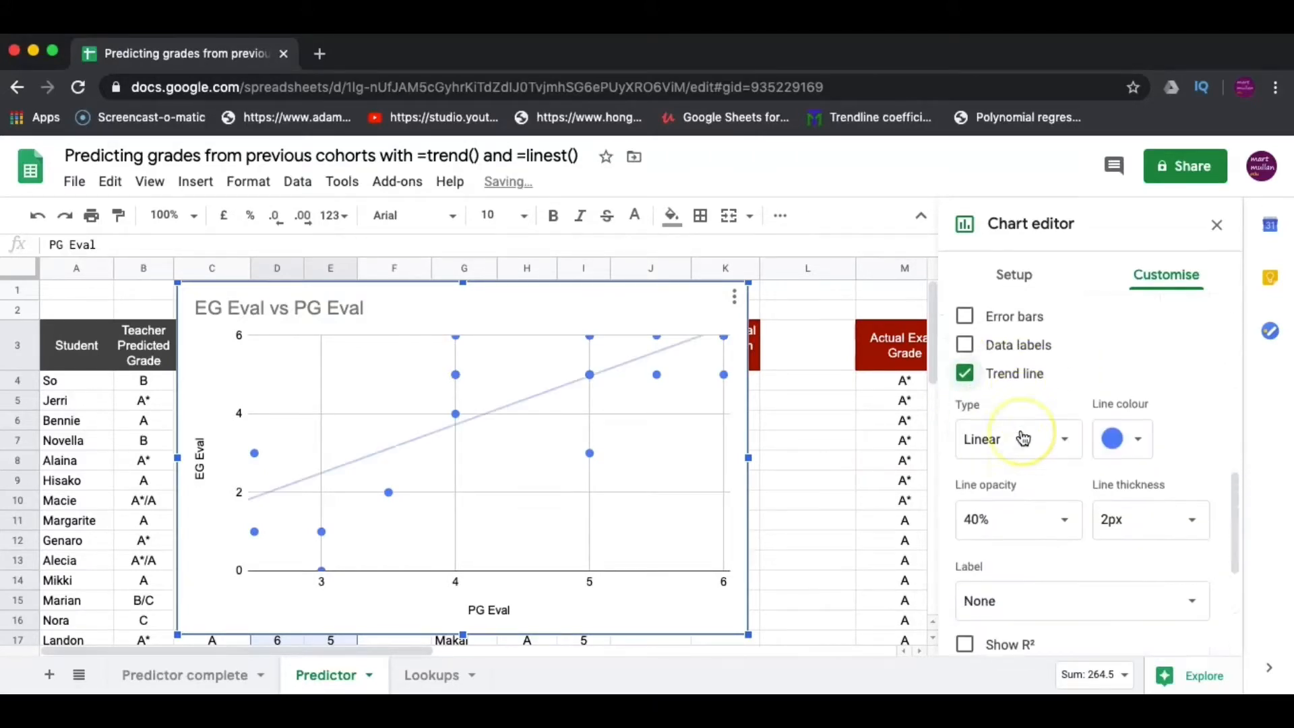
Show R² for the trend line, set its label to Use equation, and close the chart editor
{"action": "scroll", "coordinate": [1021, 434], "scroll_direction": "down", "scroll_amount": 1}
{"action": "scroll", "coordinate": [1051, 456], "scroll_direction": "down", "scroll_amount": 3}
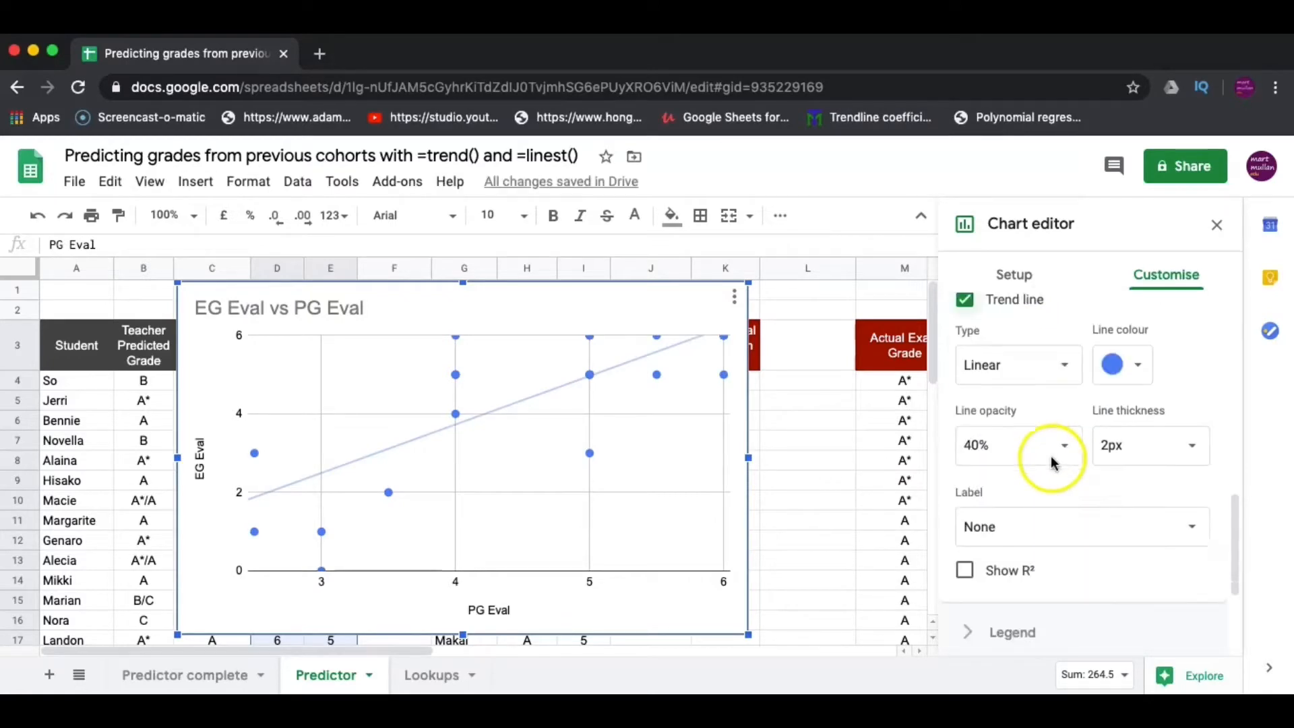
{"action": "left_click", "coordinate": [966, 503]}
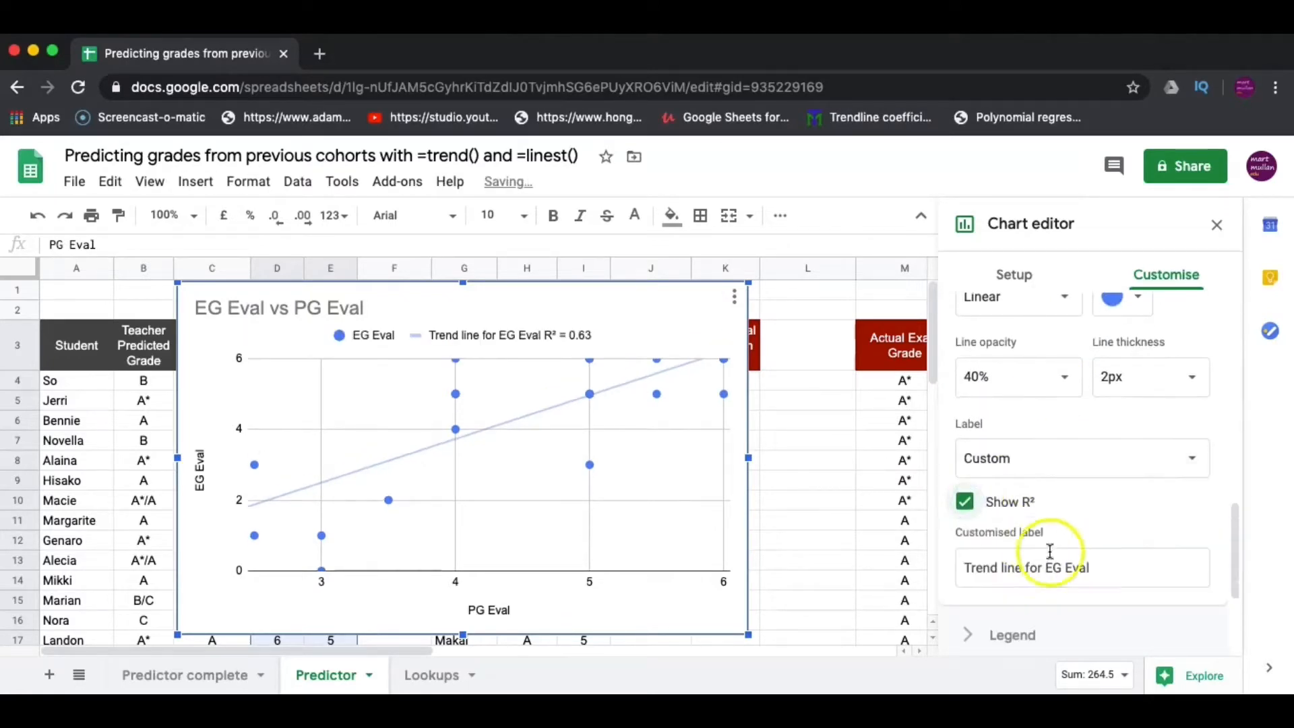
{"action": "left_click", "coordinate": [1056, 460]}
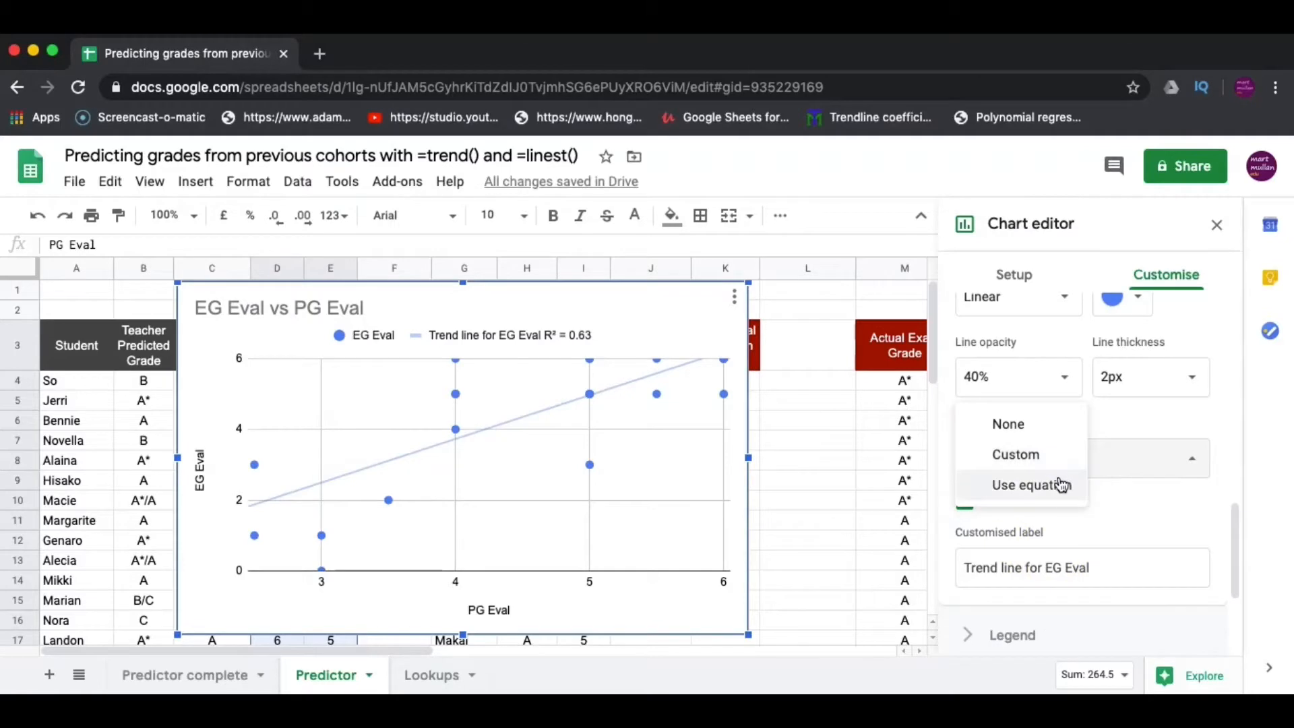
{"action": "left_click", "coordinate": [1060, 486]}
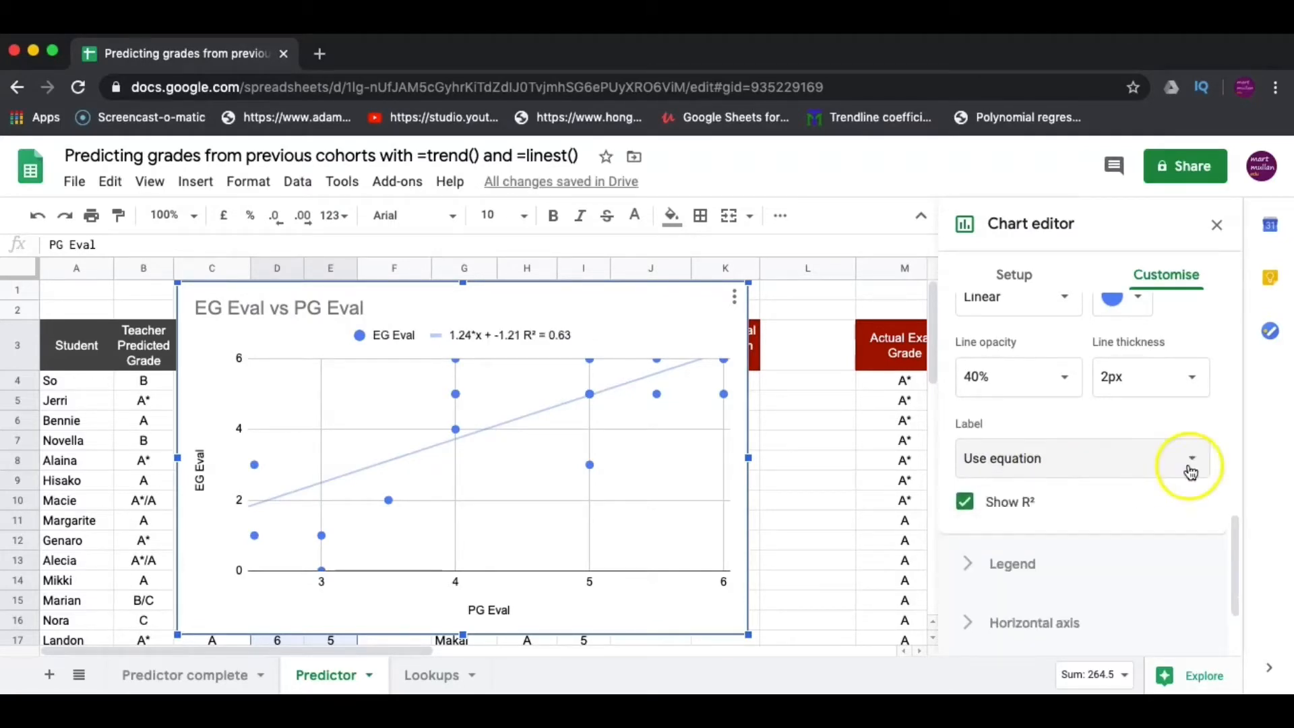
{"action": "left_click", "coordinate": [1216, 225]}
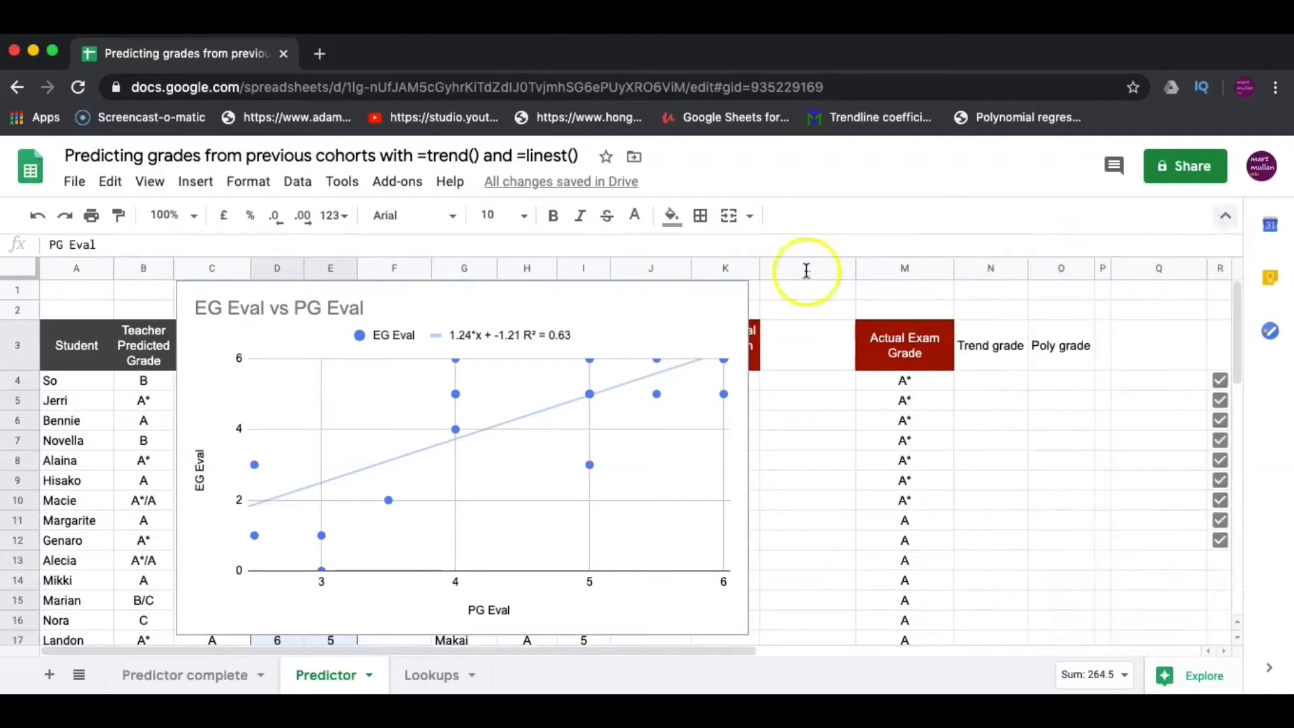
Shrink the scatter chart to the width of columns A to E and place it over rows 8 to 17
{"action": "left_click", "coordinate": [621, 297]}
{"action": "left_click_drag", "start_coordinate": [575, 321], "coordinate": [444, 458]}
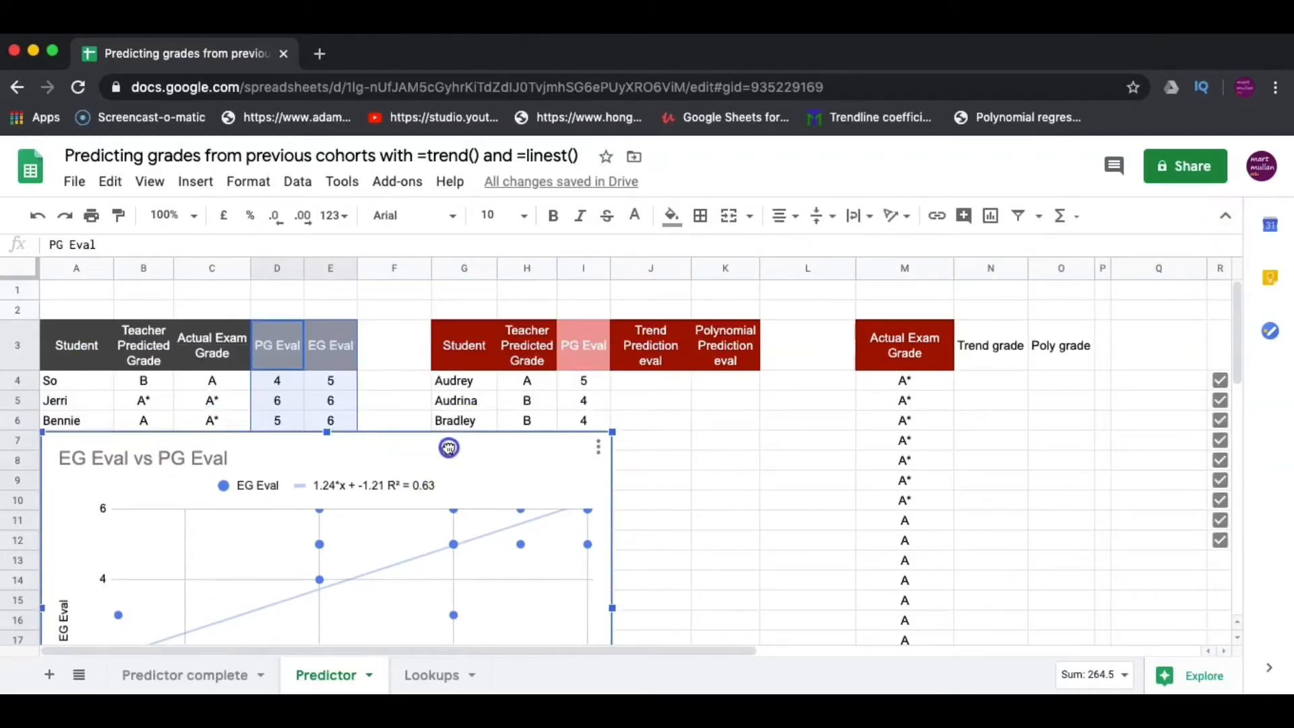
{"action": "scroll", "coordinate": [555, 423], "scroll_direction": "down", "scroll_amount": 3}
{"action": "left_click_drag", "start_coordinate": [610, 302], "coordinate": [355, 456]}
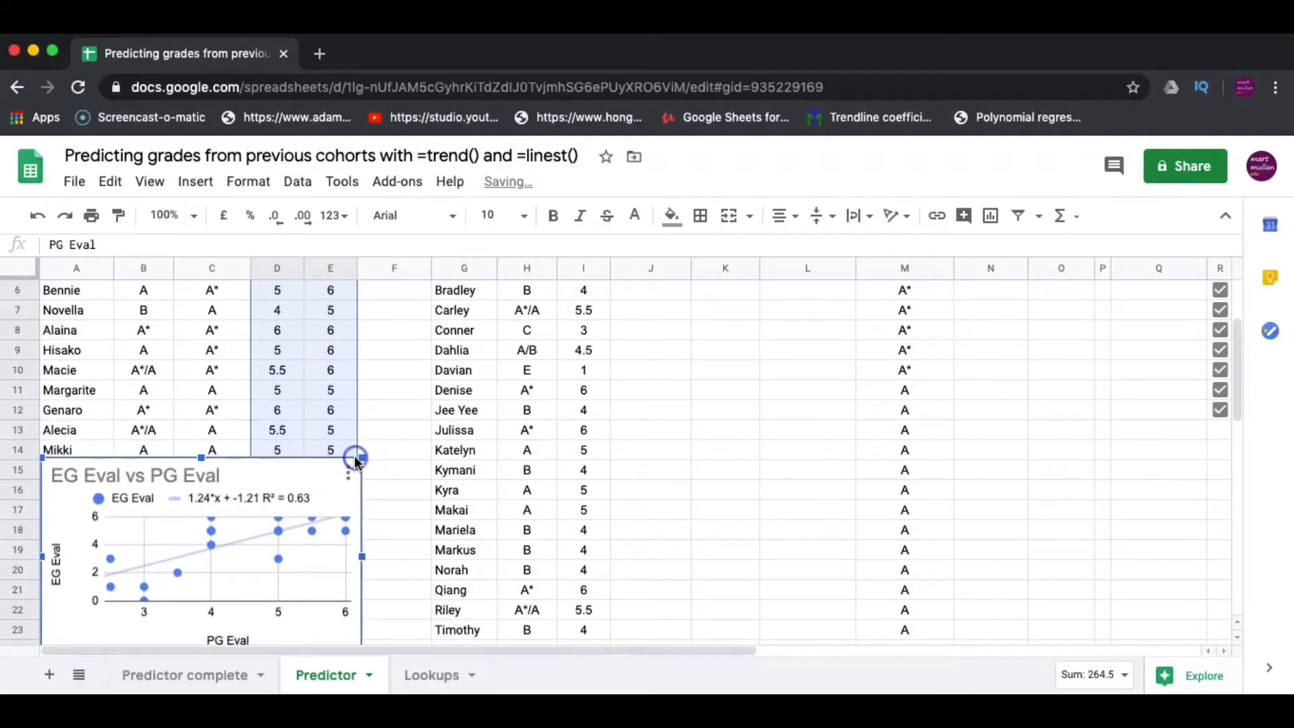
{"action": "scroll", "coordinate": [483, 377], "scroll_direction": "up", "scroll_amount": 2}
{"action": "scroll", "coordinate": [483, 377], "scroll_direction": "up", "scroll_amount": 1}
{"action": "left_click_drag", "start_coordinate": [242, 593], "coordinate": [254, 441]}
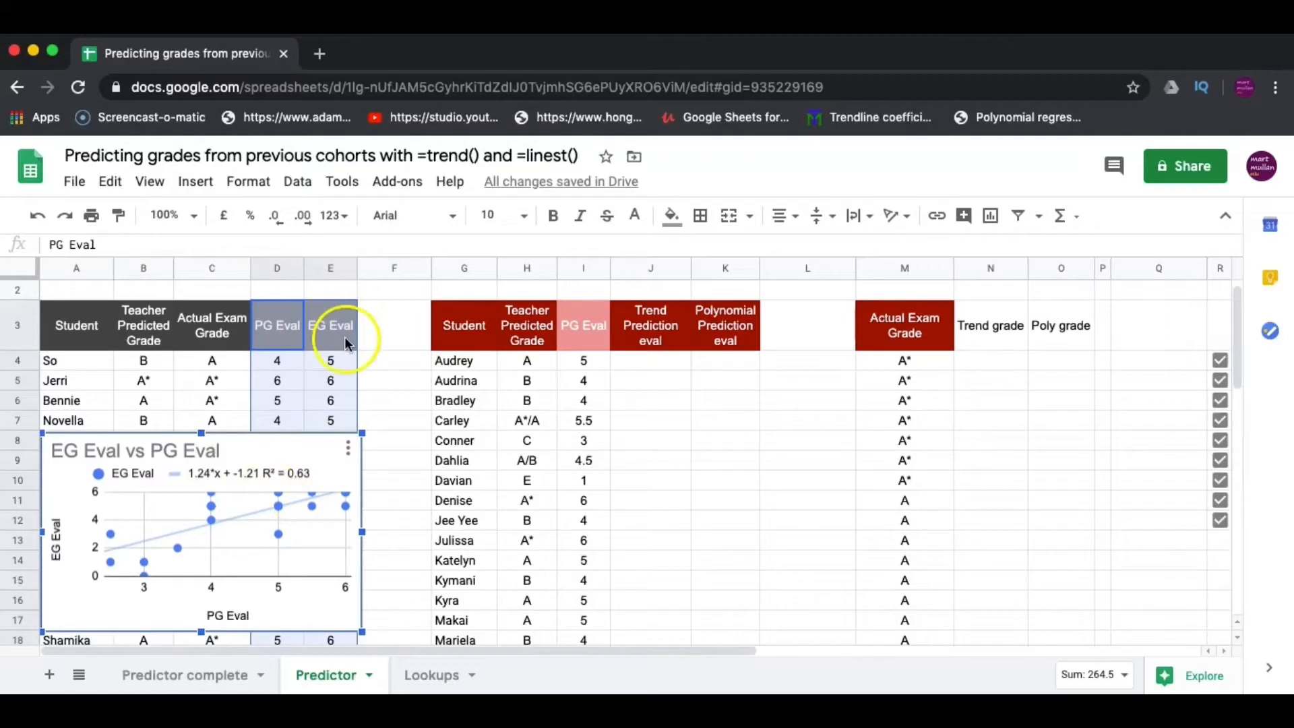
Copy the EG Eval vs PG Eval chart and paste a duplicate onto the same sheet
{"action": "right_click", "coordinate": [299, 450]}
{"action": "key", "text": "Escape"}
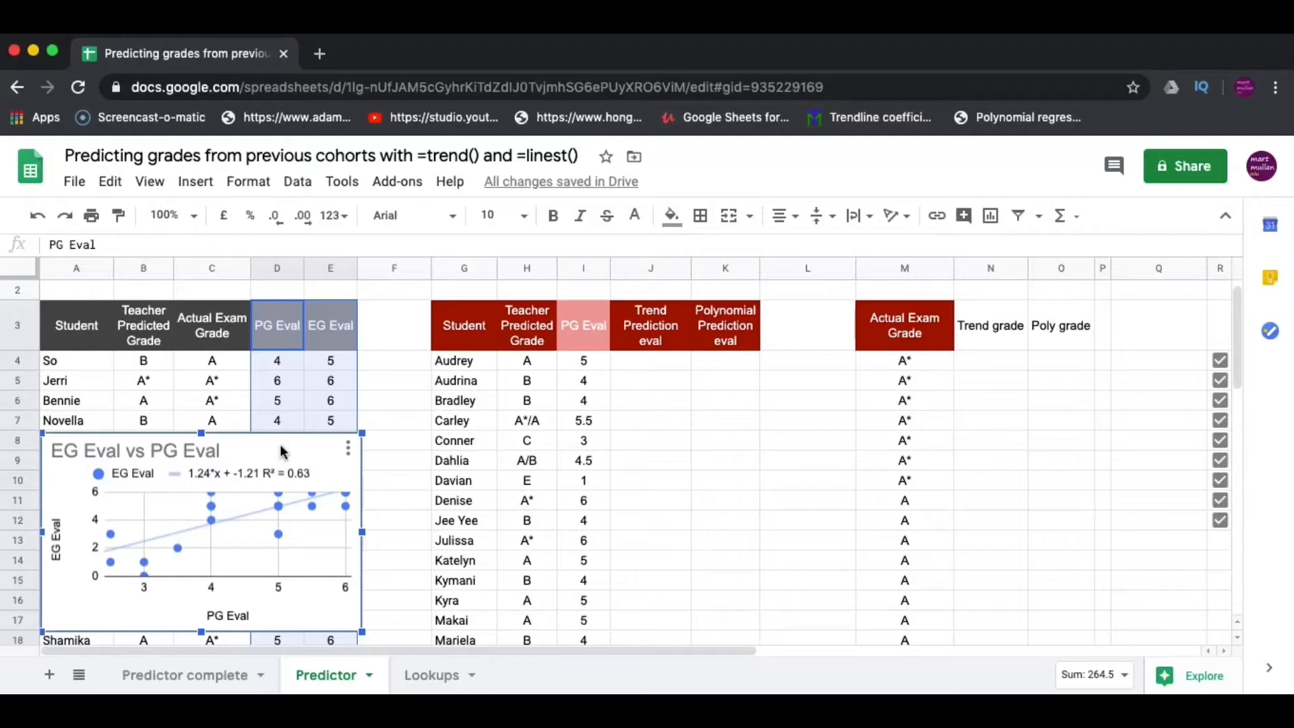
{"action": "key", "text": "Escape"}
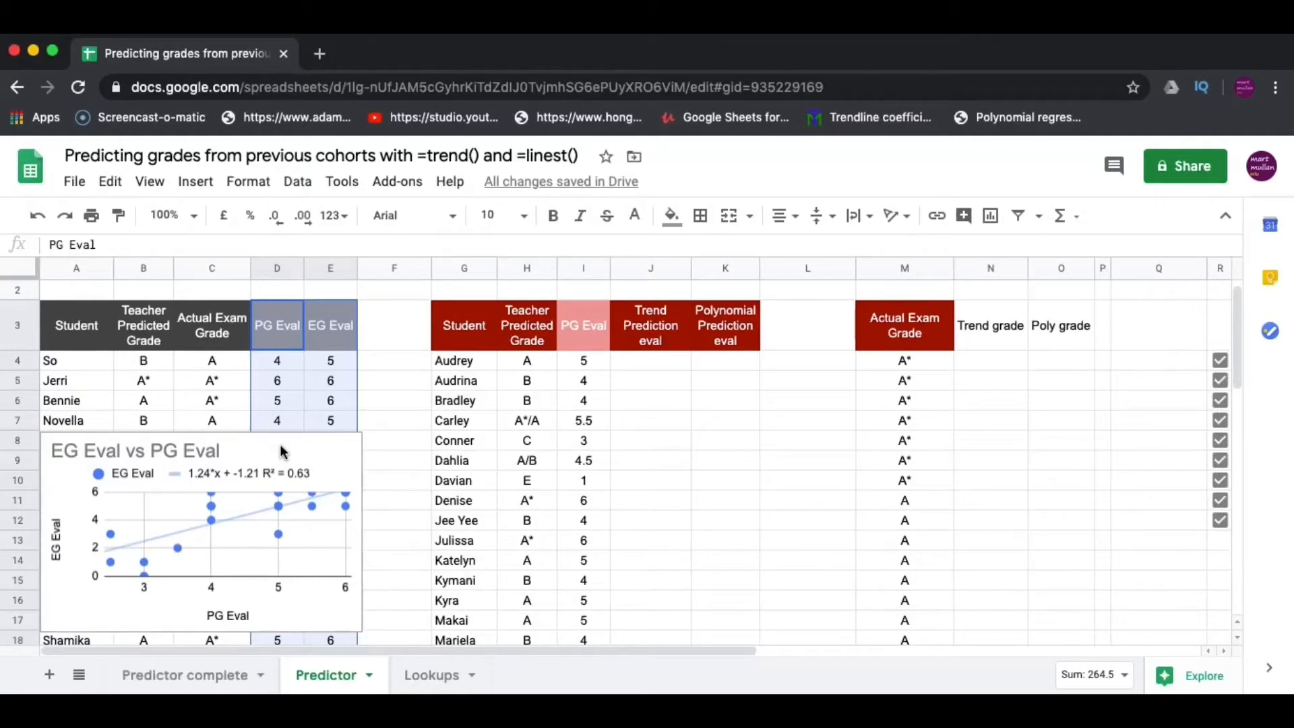
{"action": "key", "text": "ctrl+v"}
{"action": "left_click", "coordinate": [475, 354]}
{"action": "scroll", "coordinate": [475, 355], "scroll_direction": "down", "scroll_amount": 2}
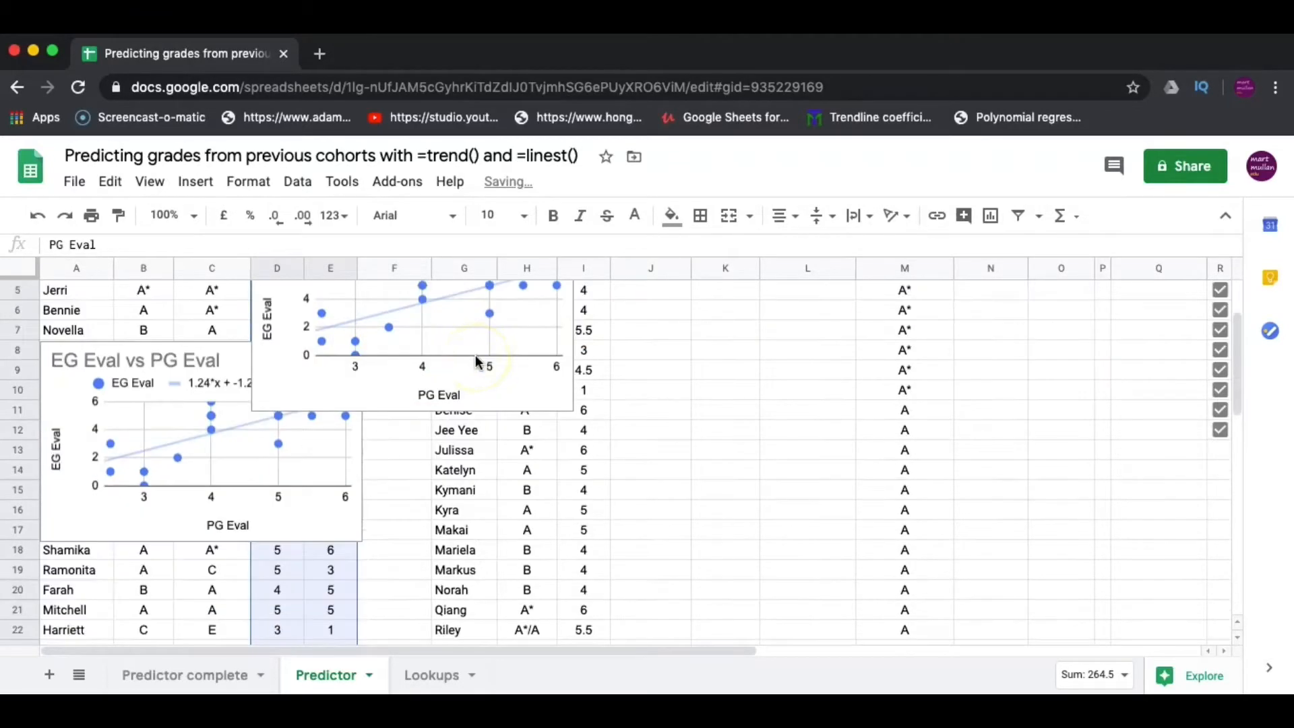
Move the duplicate chart below the original, over columns A to E starting at row 19
{"action": "left_click", "coordinate": [488, 381]}
{"action": "left_click_drag", "start_coordinate": [513, 382], "coordinate": [346, 653]}
{"action": "left_click_drag", "start_coordinate": [359, 479], "coordinate": [225, 543]}
{"action": "scroll", "coordinate": [485, 465], "scroll_direction": "down", "scroll_amount": 2}
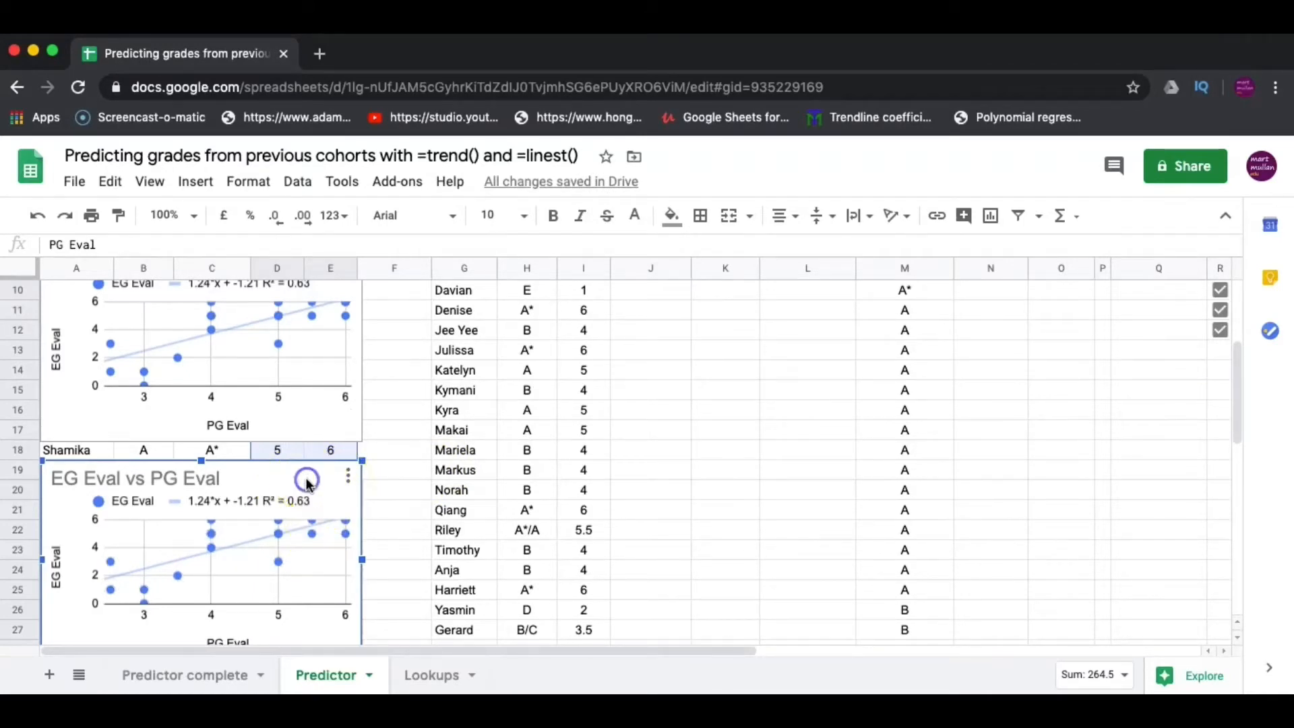
Change the trend line type of the lower EG Eval vs PG Eval chart's series to Polynomial
{"action": "left_click", "coordinate": [266, 563]}
{"action": "double_click", "coordinate": [265, 560]}
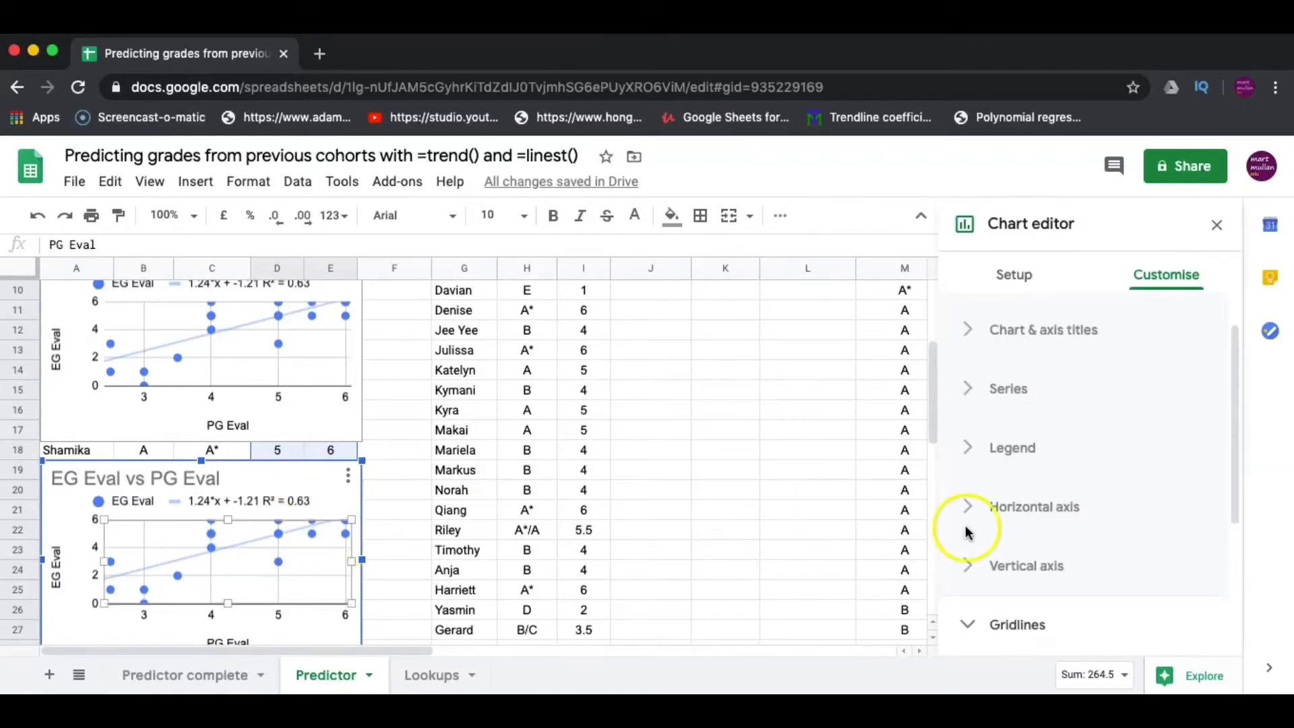
{"action": "left_click", "coordinate": [969, 387]}
{"action": "scroll", "coordinate": [1060, 462], "scroll_direction": "down", "scroll_amount": 10}
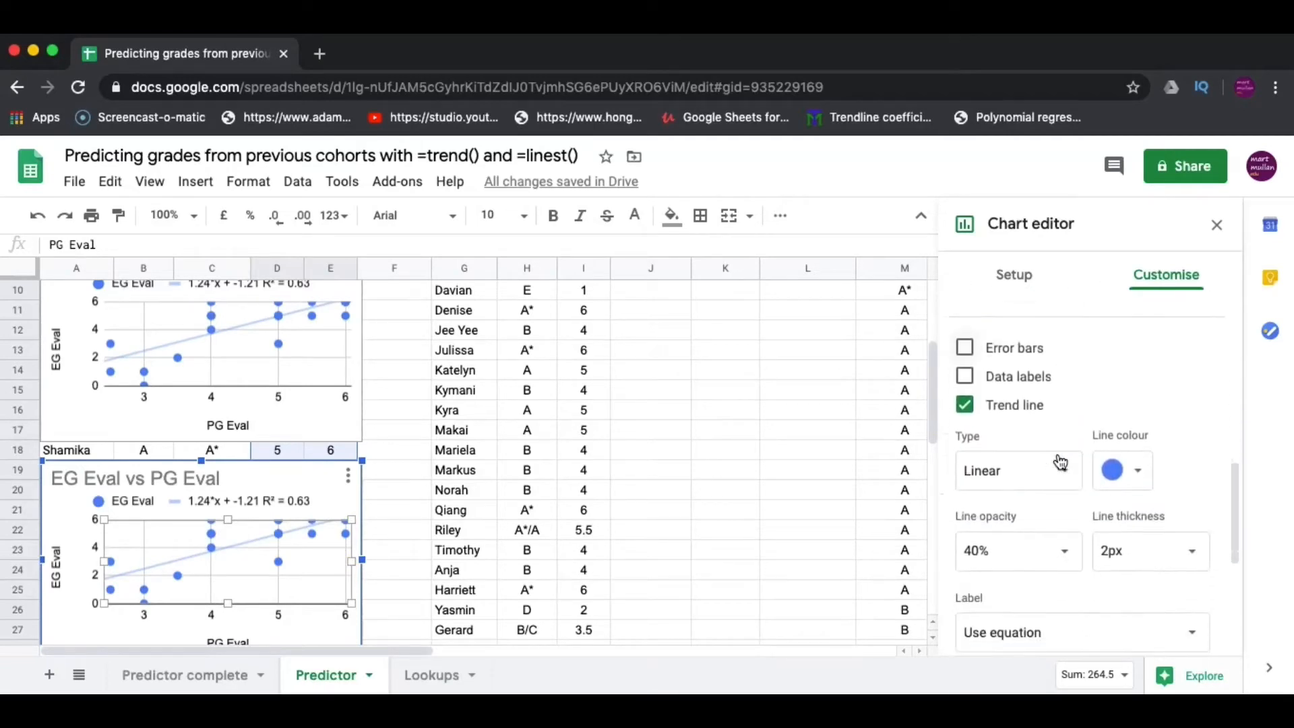
{"action": "left_click", "coordinate": [1063, 449]}
{"action": "left_click", "coordinate": [1047, 512]}
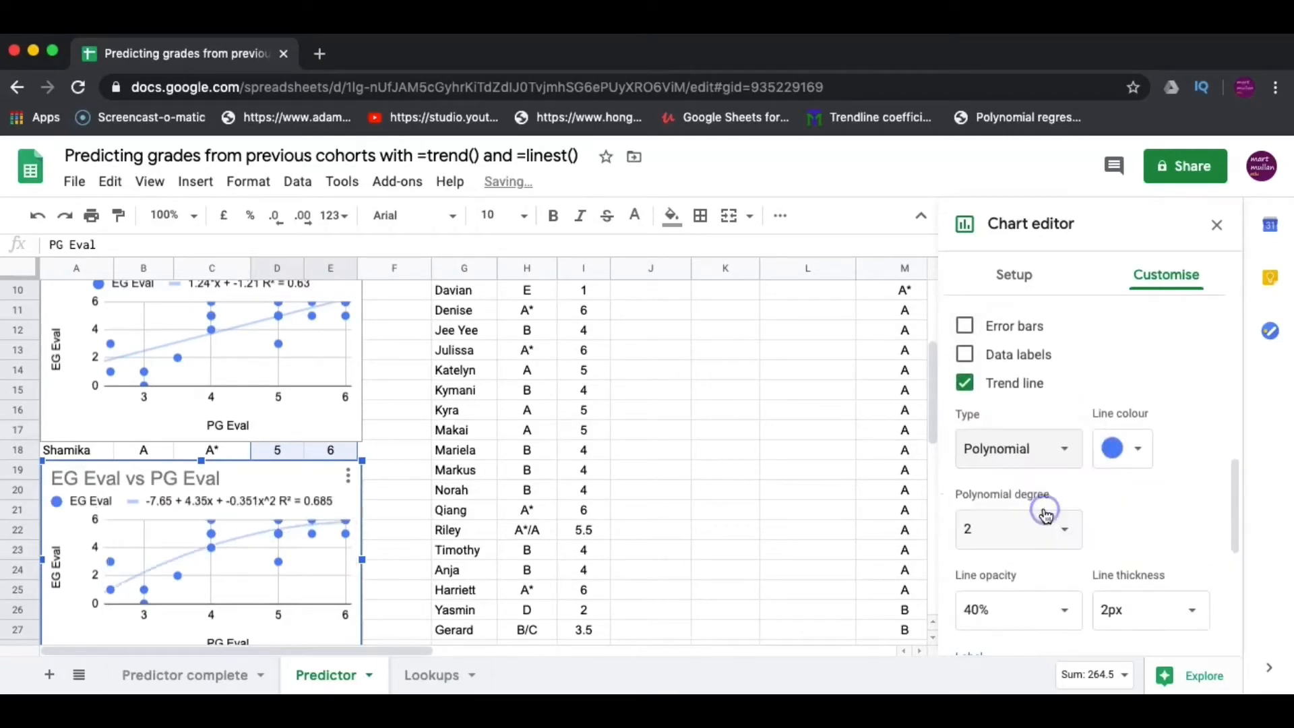
Set the polynomial trend line's degree to 2 and close the chart editor
{"action": "left_click", "coordinate": [1058, 557]}
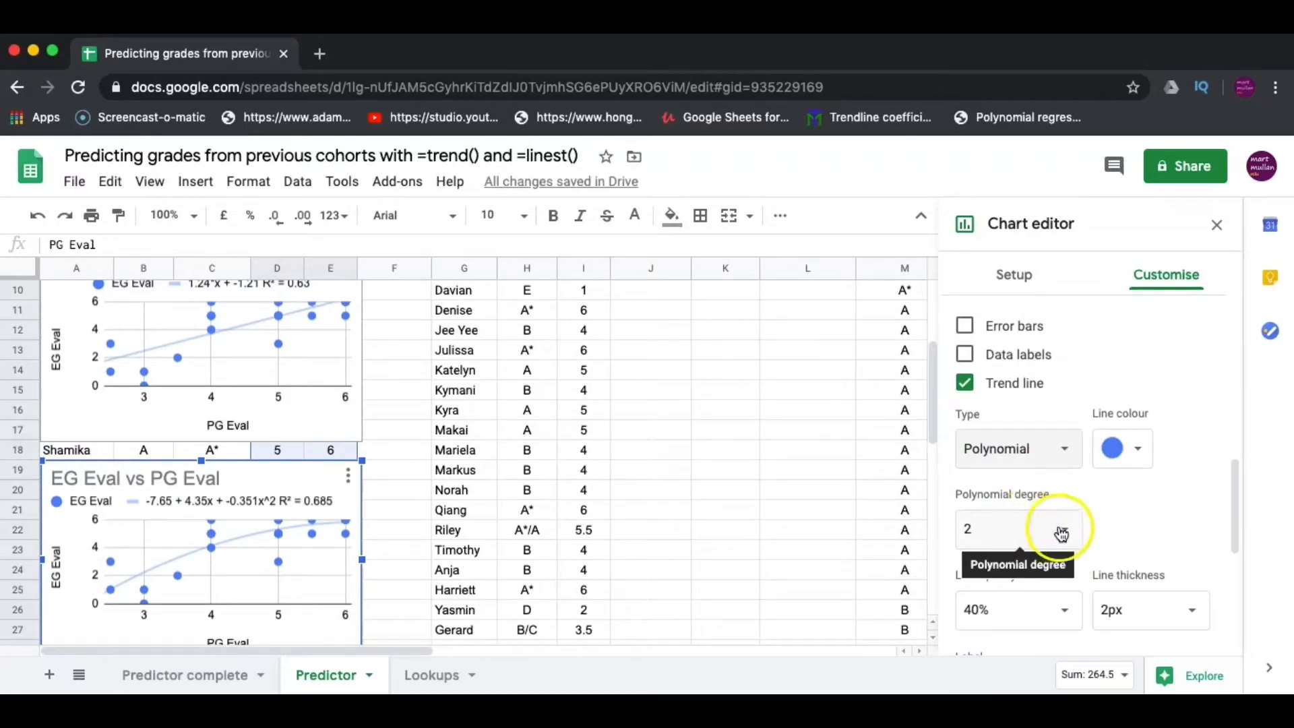
{"action": "left_click", "coordinate": [1061, 533]}
{"action": "left_click", "coordinate": [998, 339]}
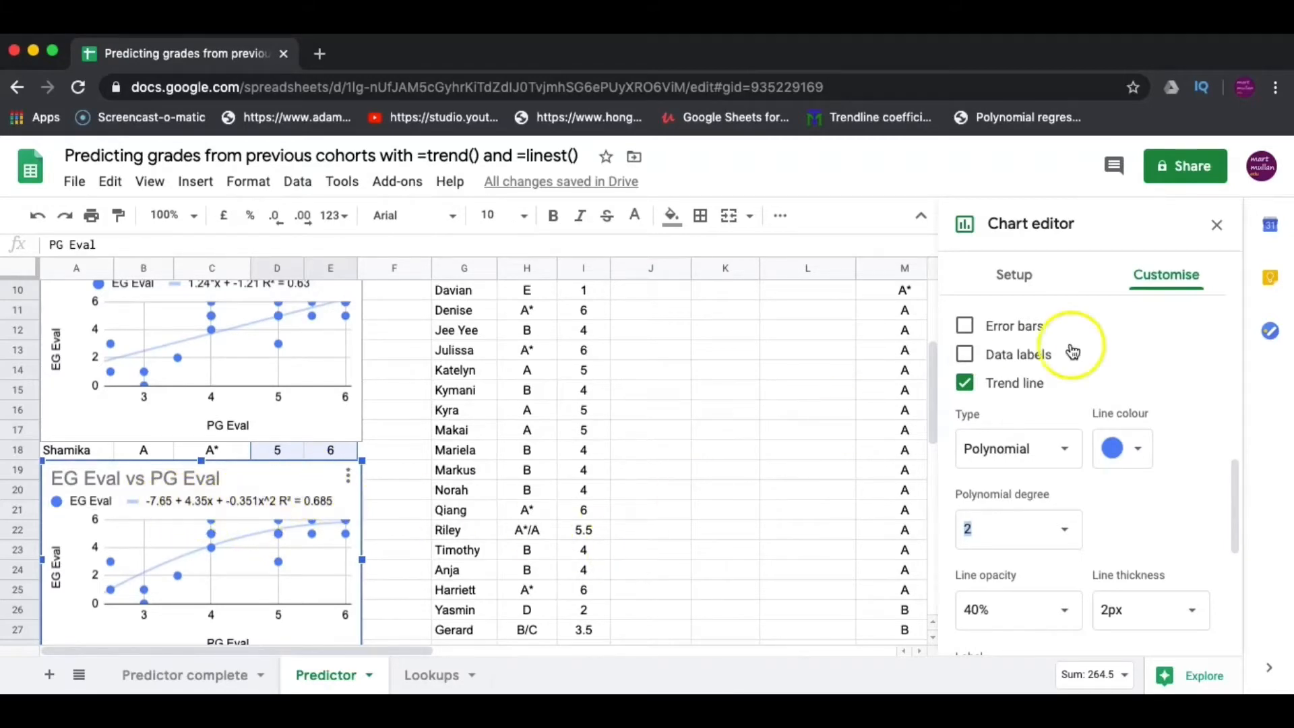
{"action": "left_click", "coordinate": [1218, 226]}
{"action": "scroll", "coordinate": [525, 349], "scroll_direction": "up", "scroll_amount": 3}
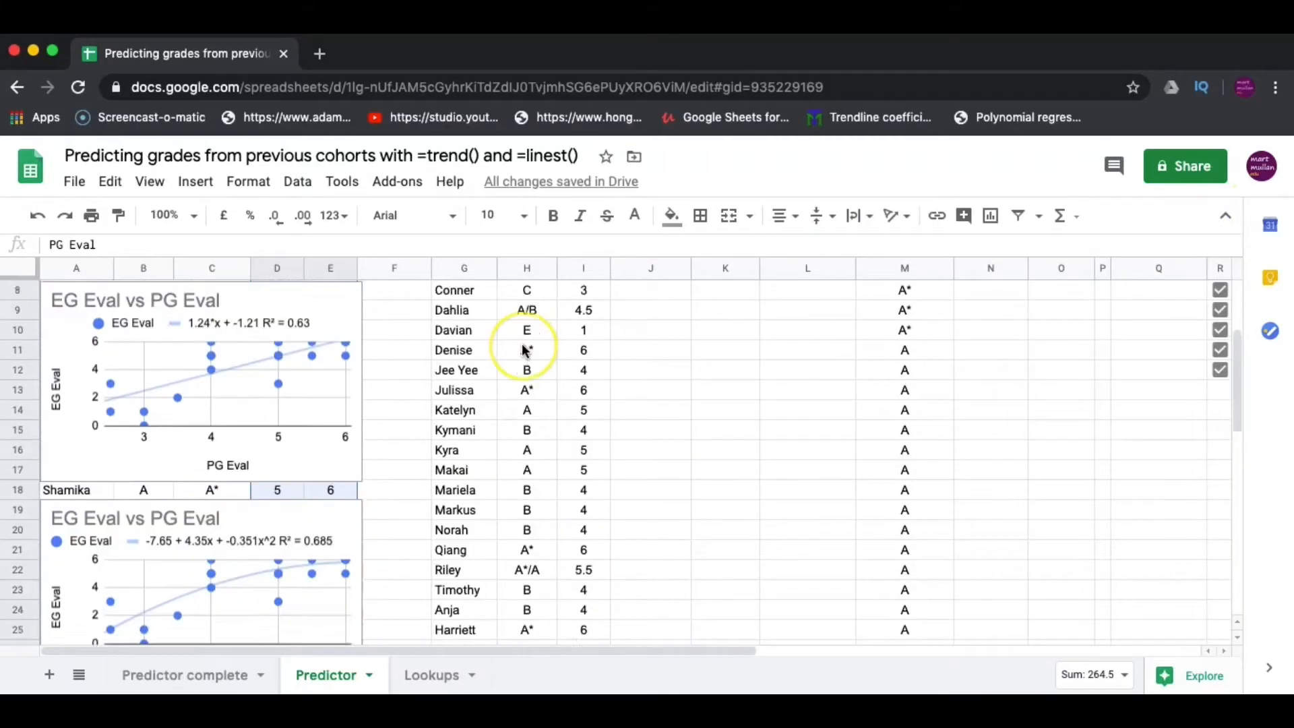
{"action": "scroll", "coordinate": [525, 349], "scroll_direction": "down", "scroll_amount": 3}
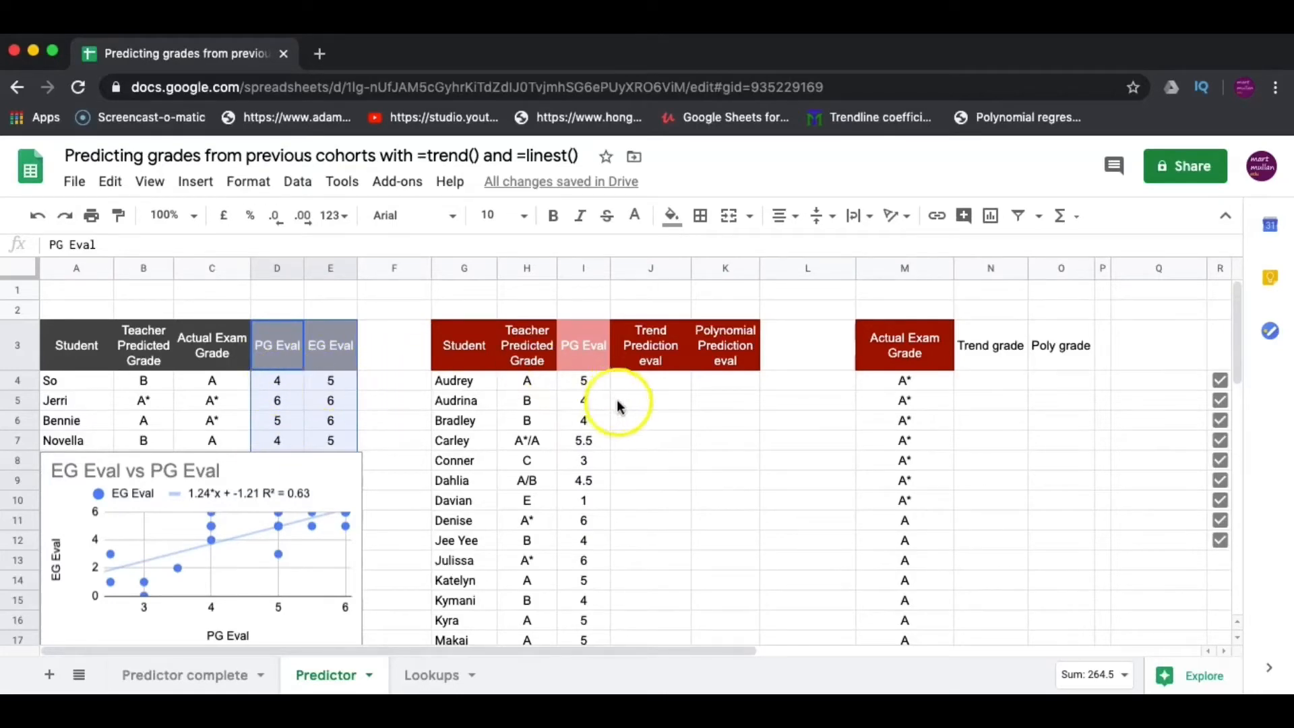
Start a TREND formula in J4 under Trend Prediction eval, using the EG Eval range E4:E31 as the known y data
{"action": "left_click", "coordinate": [648, 385]}
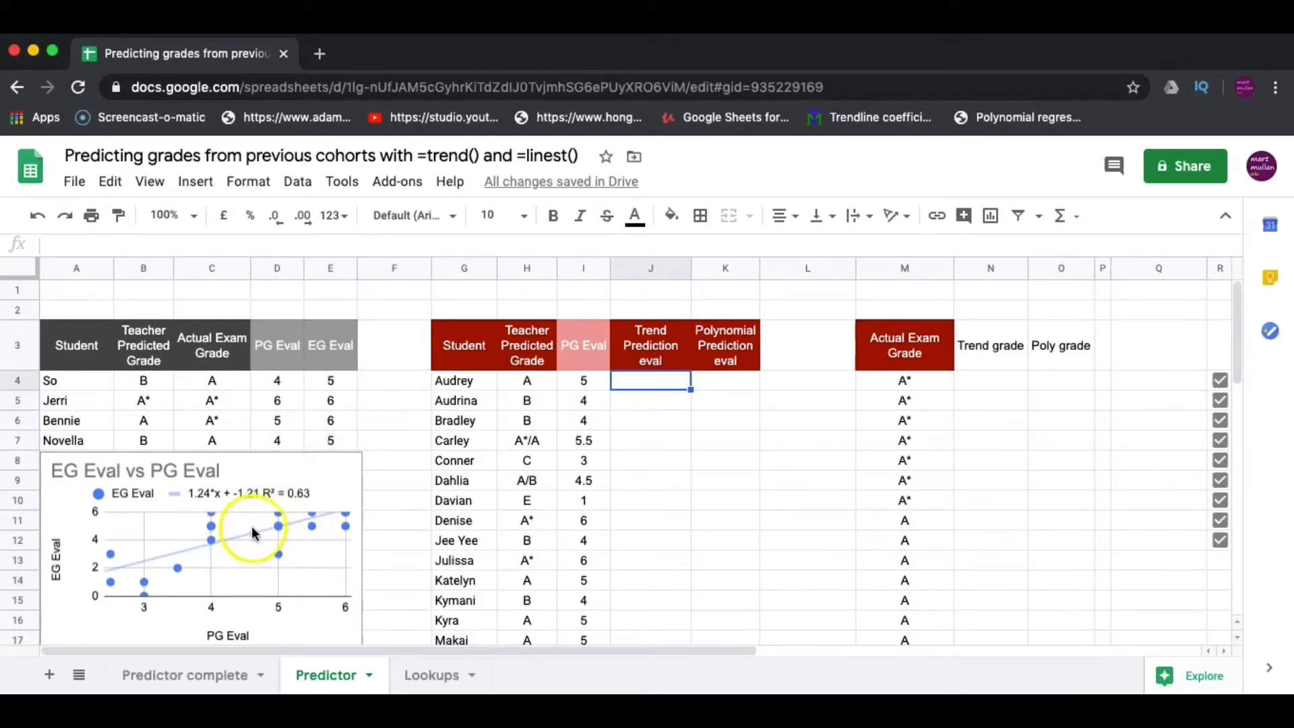
{"action": "left_click", "coordinate": [655, 380]}
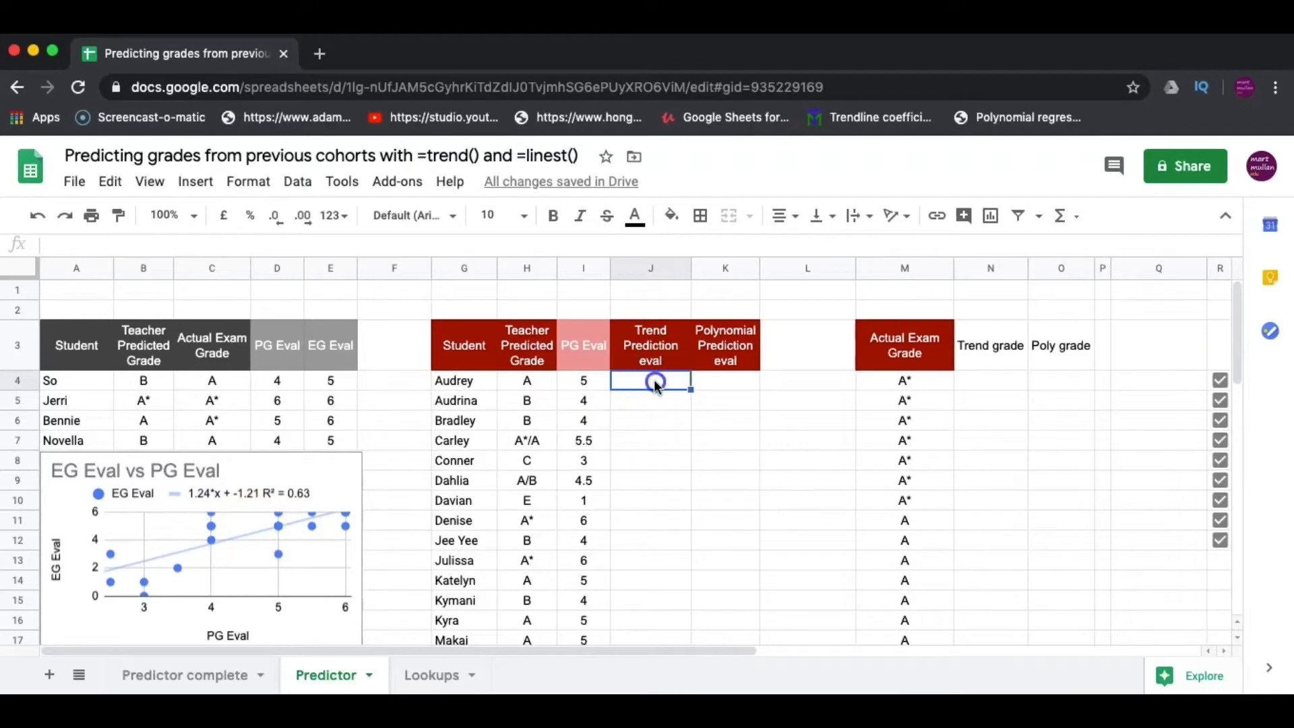
{"action": "type", "text": "="}
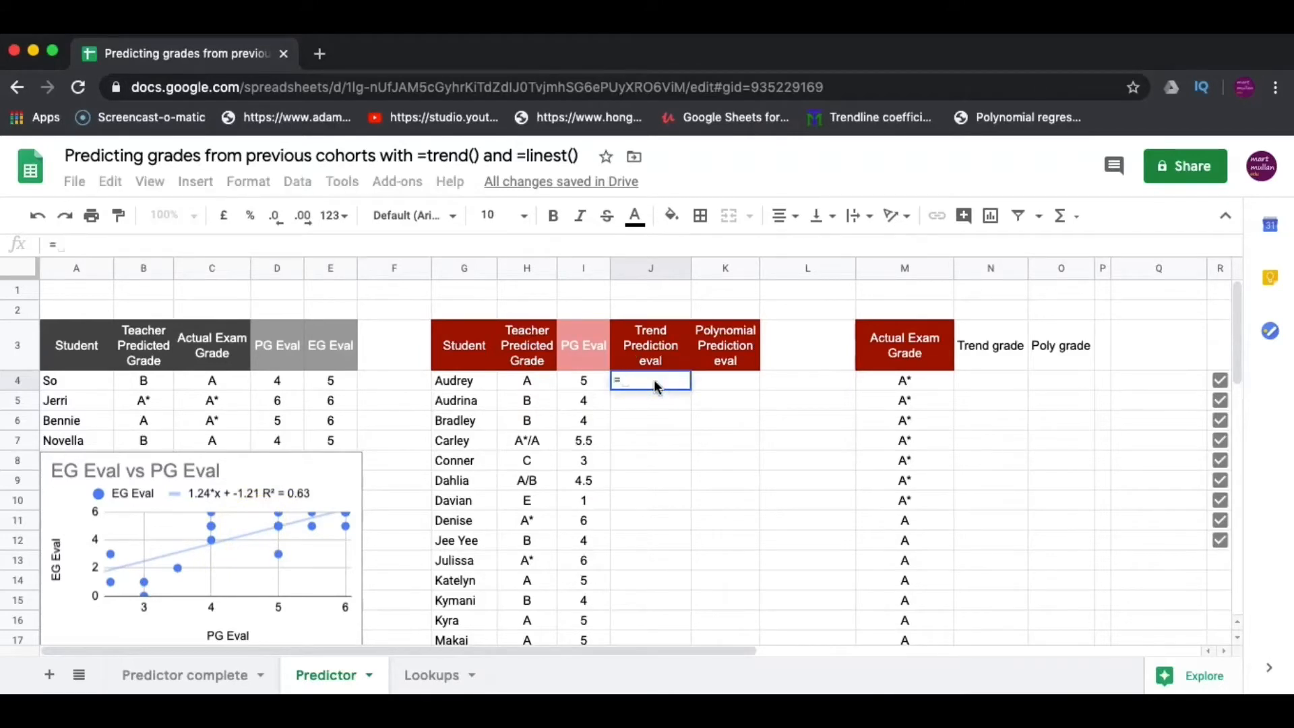
{"action": "type", "text": "tren"}
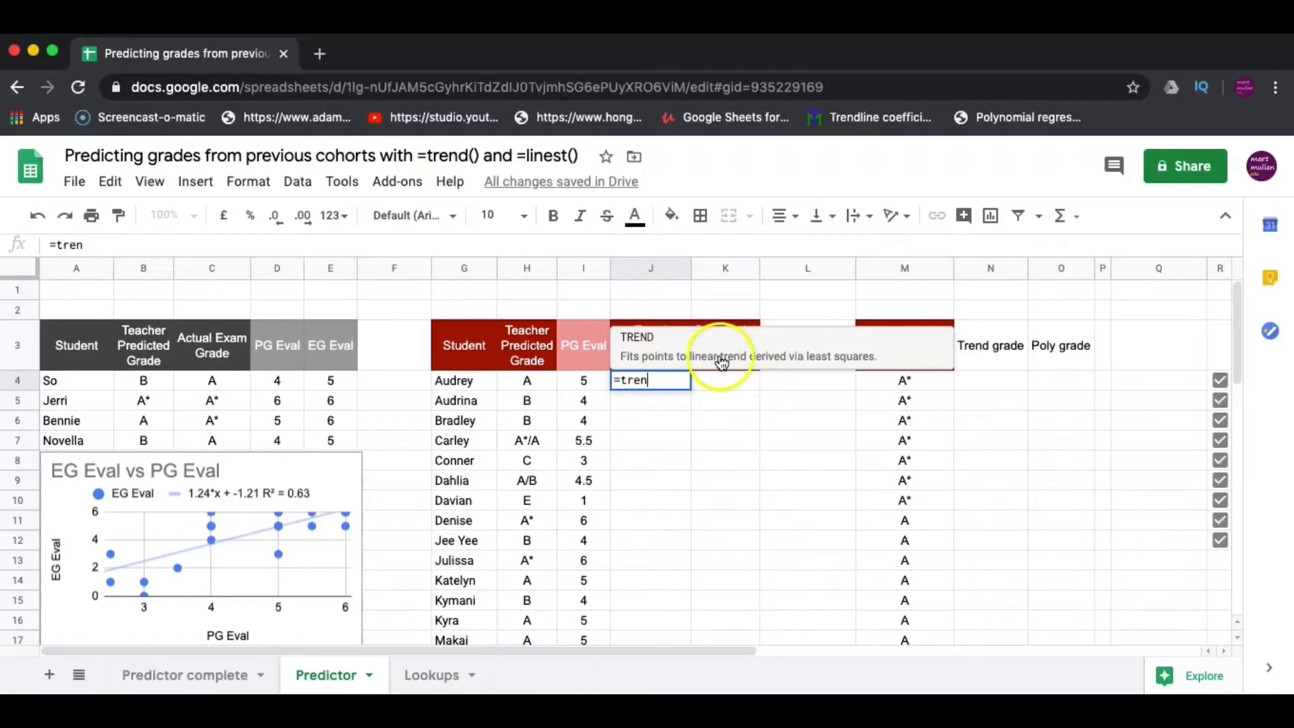
{"action": "left_click", "coordinate": [694, 354]}
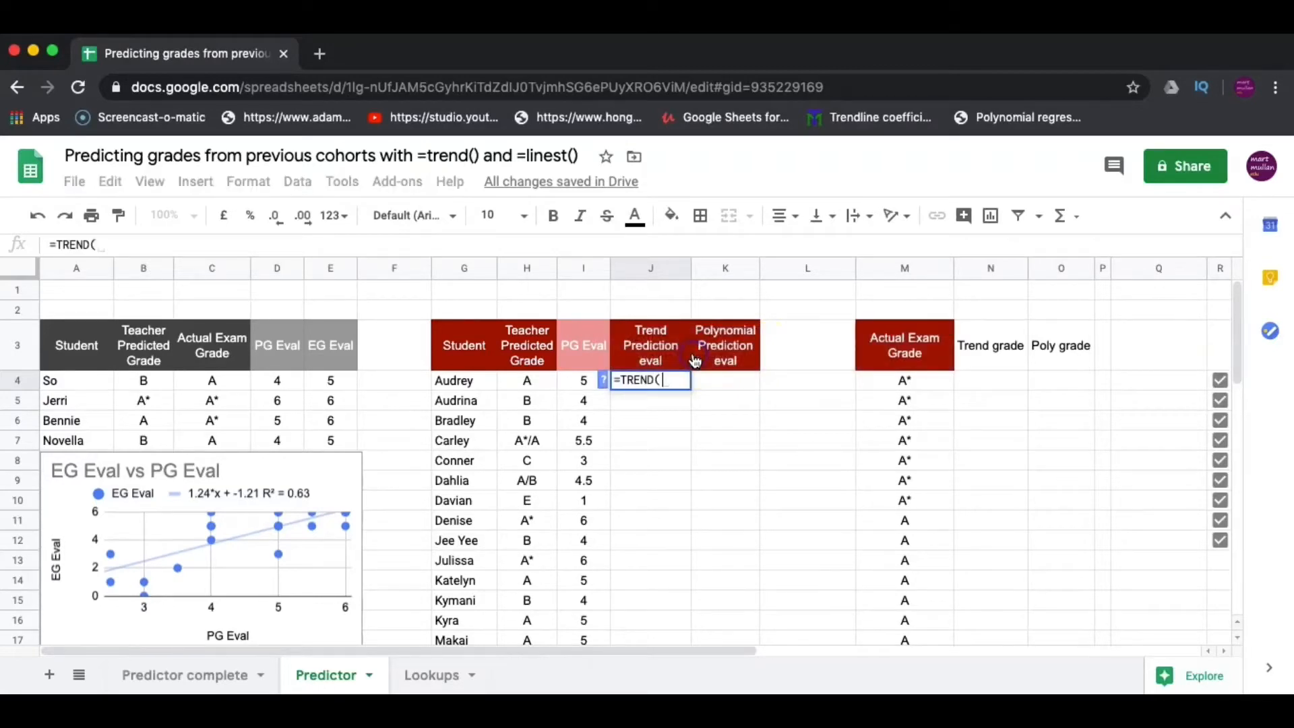
{"action": "left_click", "coordinate": [603, 381]}
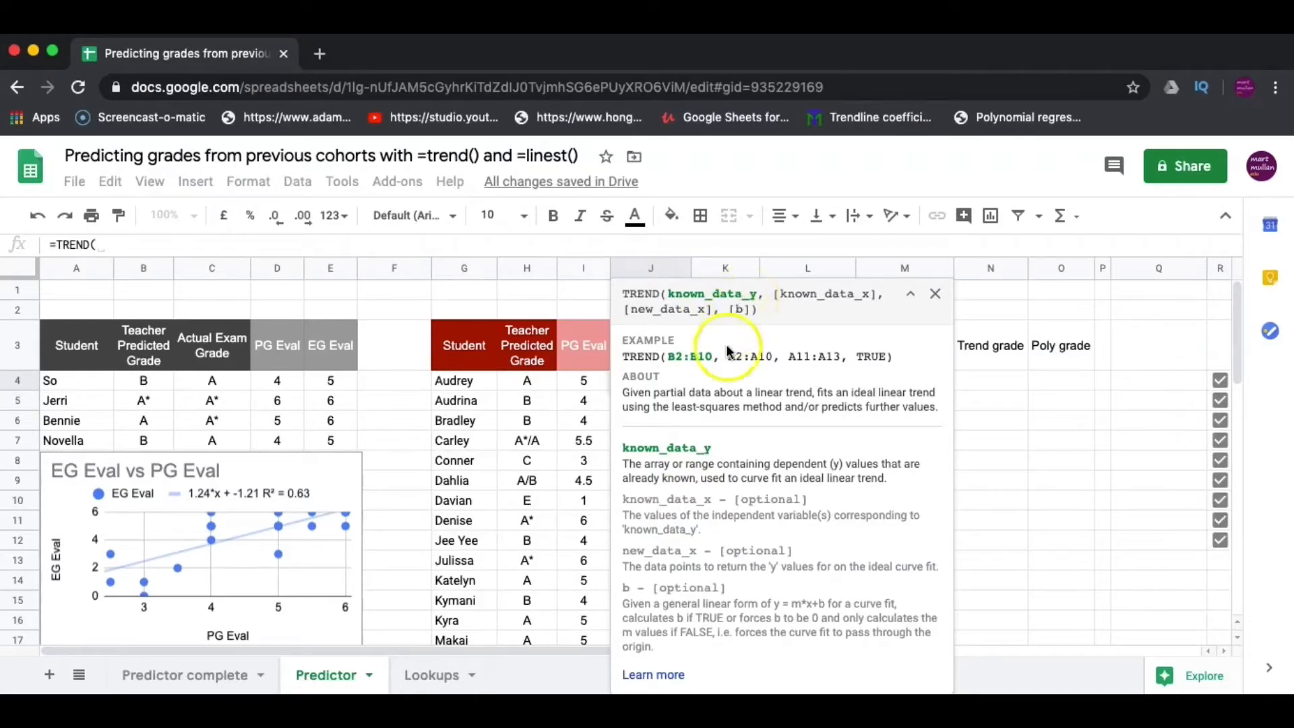
{"action": "left_click_drag", "start_coordinate": [331, 381], "coordinate": [332, 454]}
{"action": "type", "text": ","}
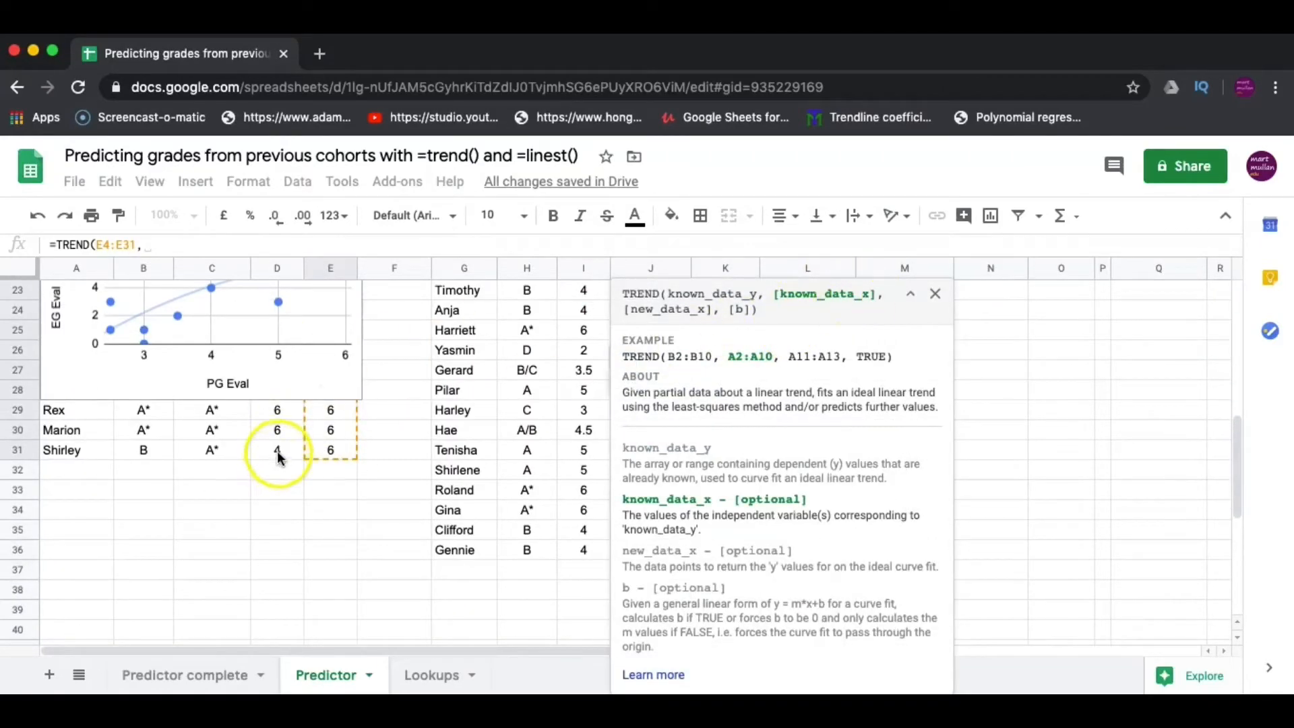
Add the PG Eval range D4:D31 to the TREND formula as the known x data
{"action": "scroll", "coordinate": [351, 410], "scroll_direction": "up", "scroll_amount": 5}
{"action": "scroll", "coordinate": [349, 410], "scroll_direction": "up", "scroll_amount": 3}
{"action": "left_click_drag", "start_coordinate": [281, 384], "coordinate": [282, 537]}
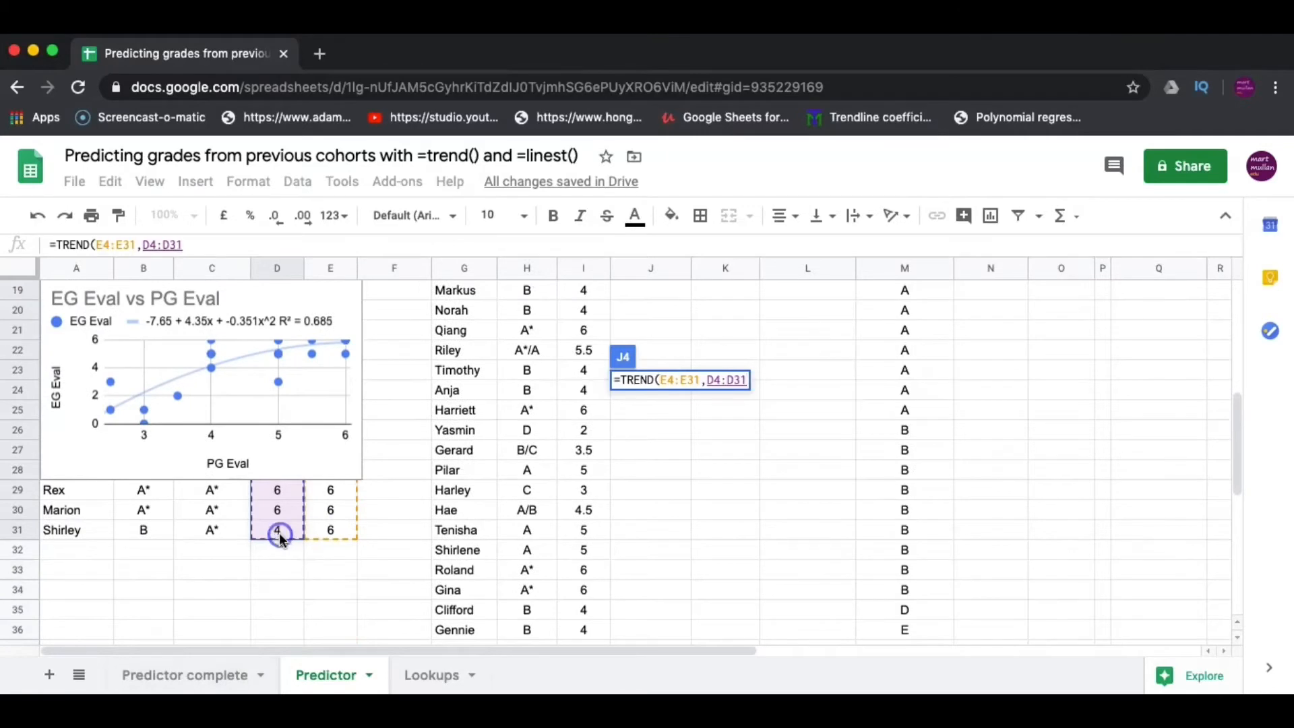
{"action": "type", "text": ","}
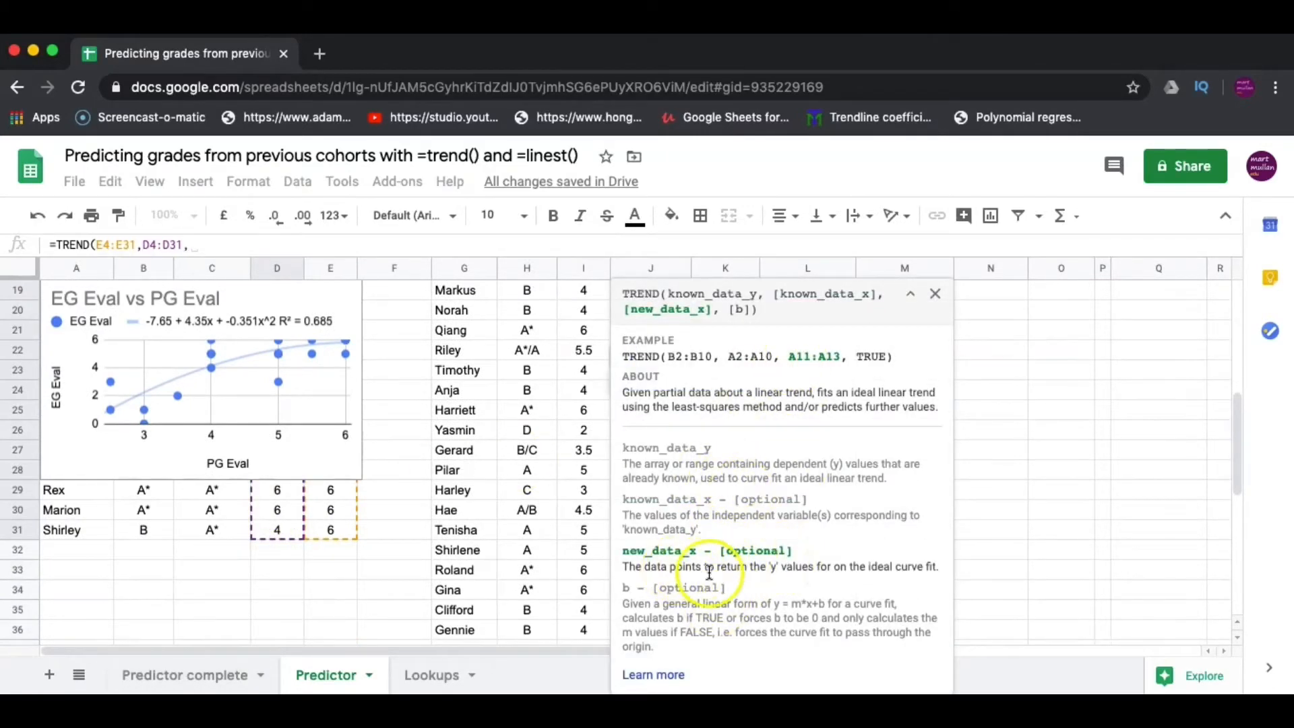
Complete the TREND formula with the new students' PG Eval range I4:I36 as new x data and check the filled column
{"action": "scroll", "coordinate": [519, 410], "scroll_direction": "up", "scroll_amount": 6}
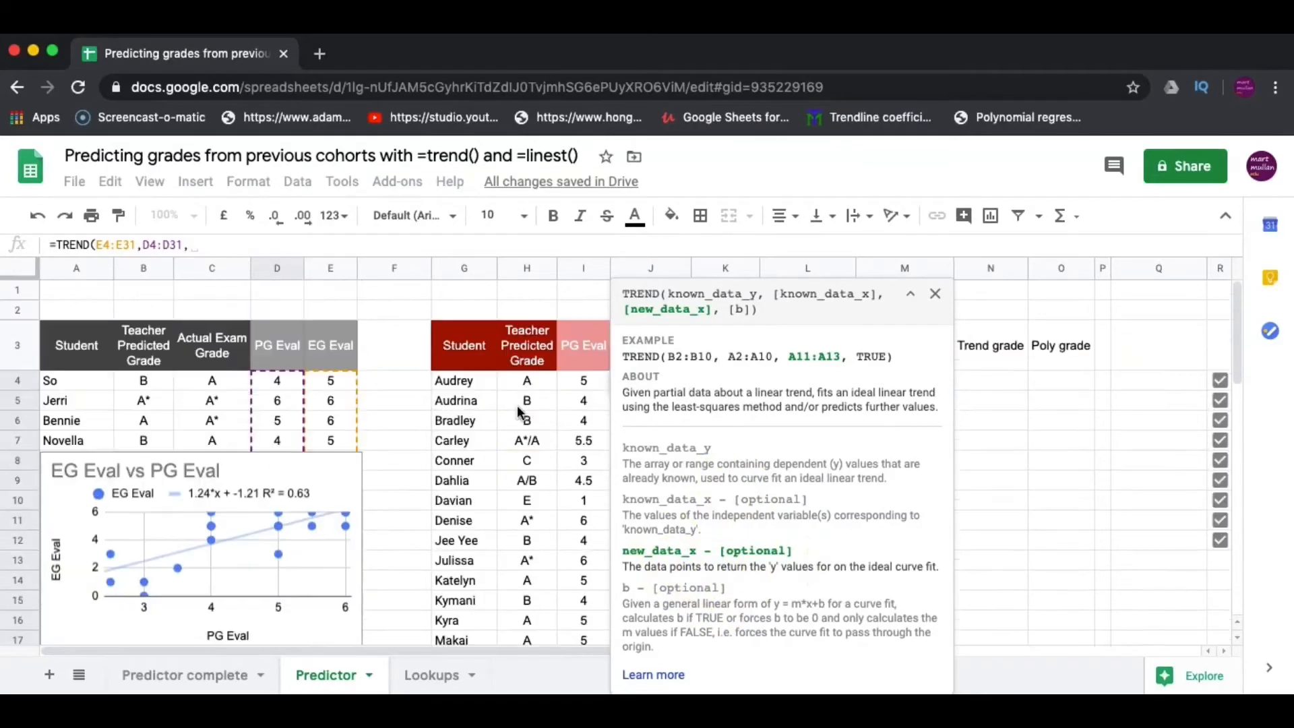
{"action": "left_click_drag", "start_coordinate": [583, 382], "coordinate": [586, 554]}
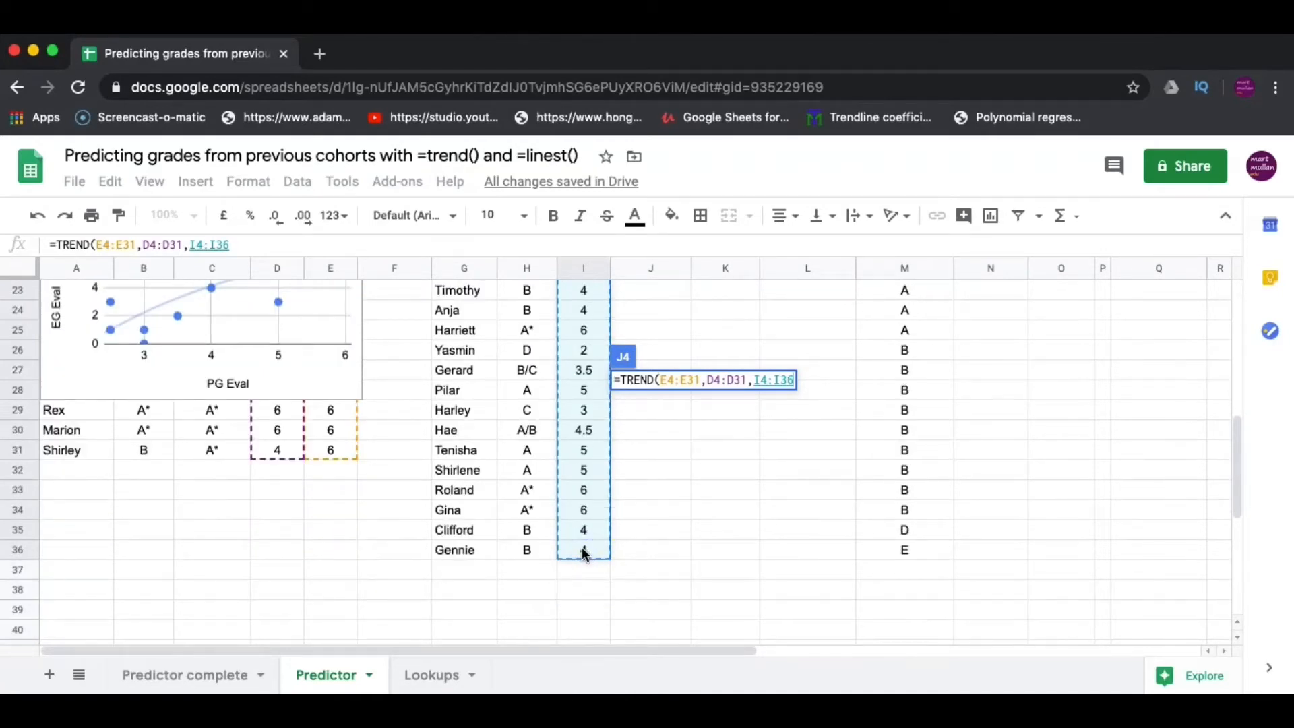
{"action": "type", "text": ")"}
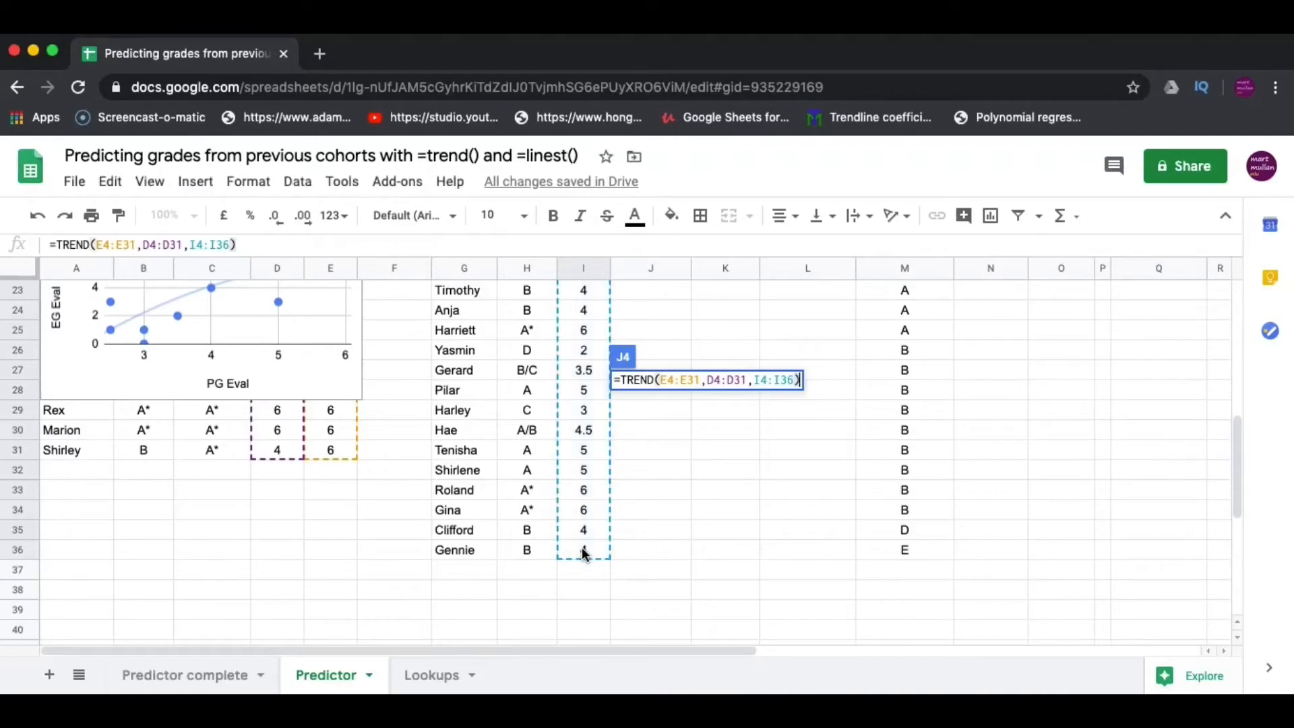
{"action": "key", "text": "Return"}
{"action": "scroll", "coordinate": [749, 497], "scroll_direction": "up", "scroll_amount": 2}
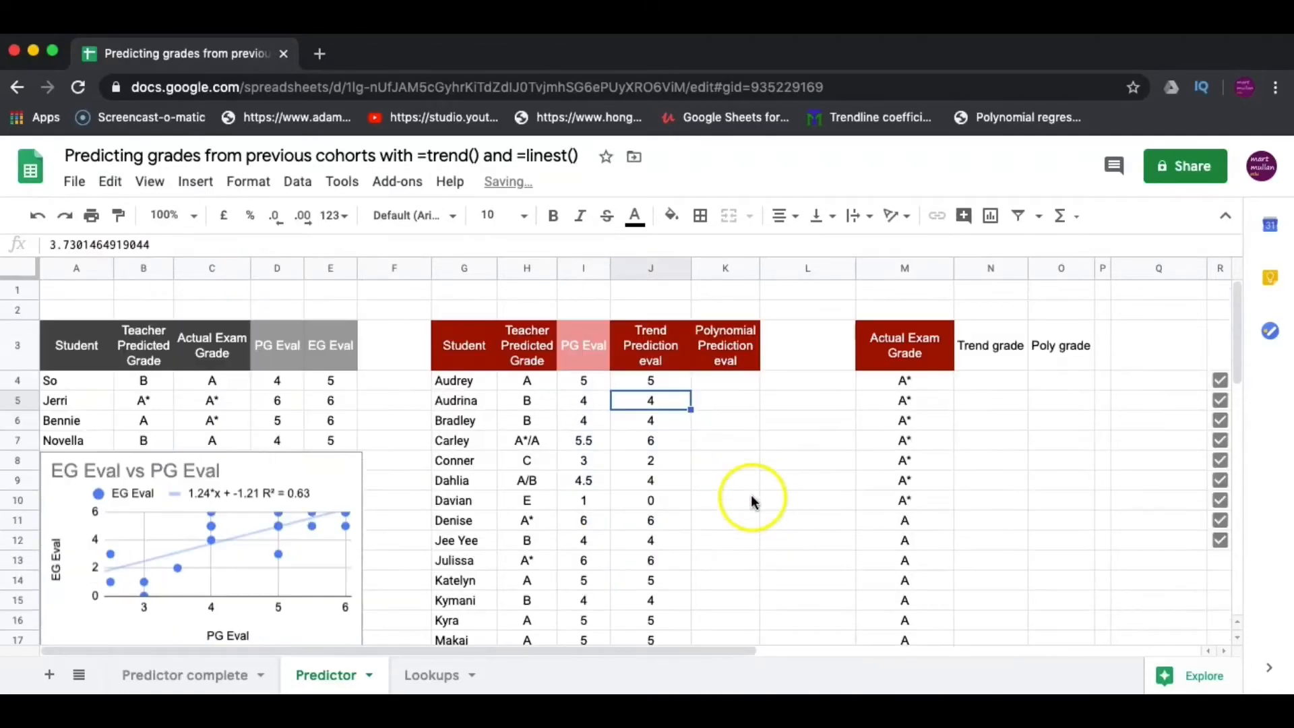
{"action": "left_click", "coordinate": [645, 382]}
{"action": "scroll", "coordinate": [646, 450], "scroll_direction": "down", "scroll_amount": 3}
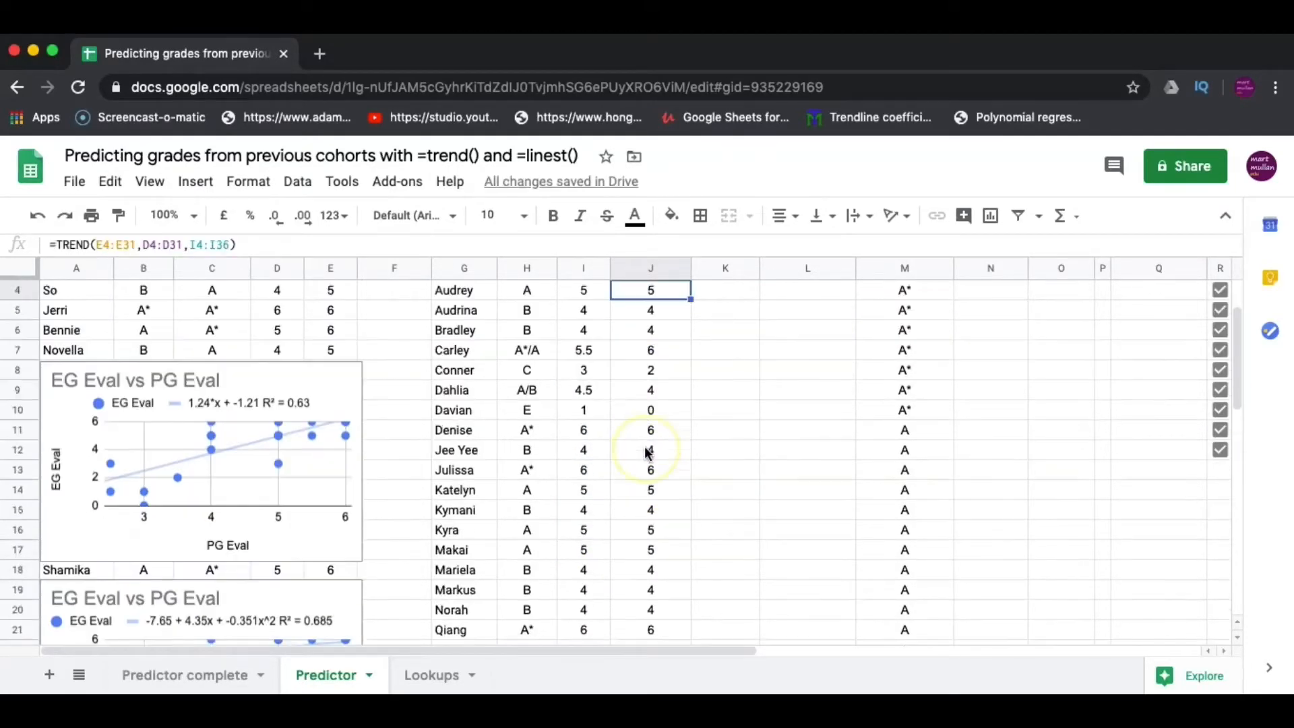
{"action": "scroll", "coordinate": [645, 452], "scroll_direction": "down", "scroll_amount": 8}
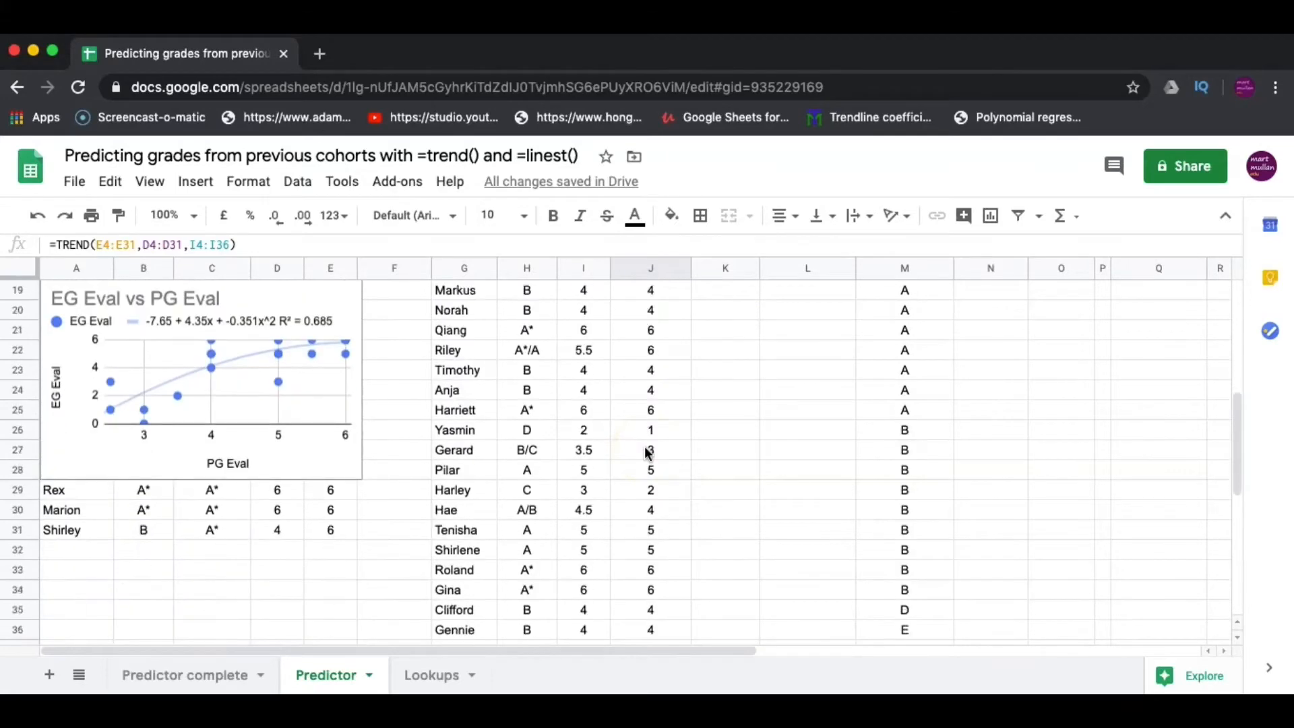
{"action": "scroll", "coordinate": [626, 593], "scroll_direction": "down", "scroll_amount": 2}
{"action": "scroll", "coordinate": [627, 596], "scroll_direction": "up", "scroll_amount": 10}
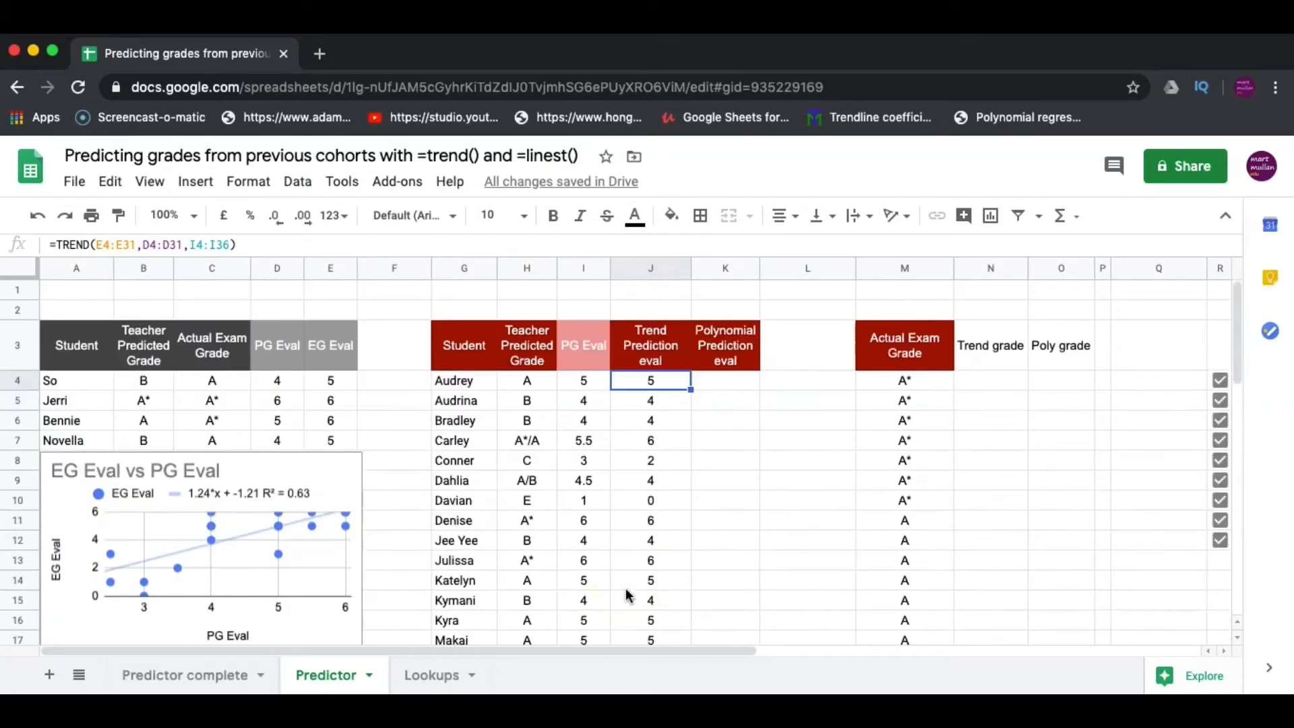
Start a LINEST formula in K1 above Polynomial Prediction eval, using E4:E31 as the known y data
{"action": "left_click", "coordinate": [732, 383]}
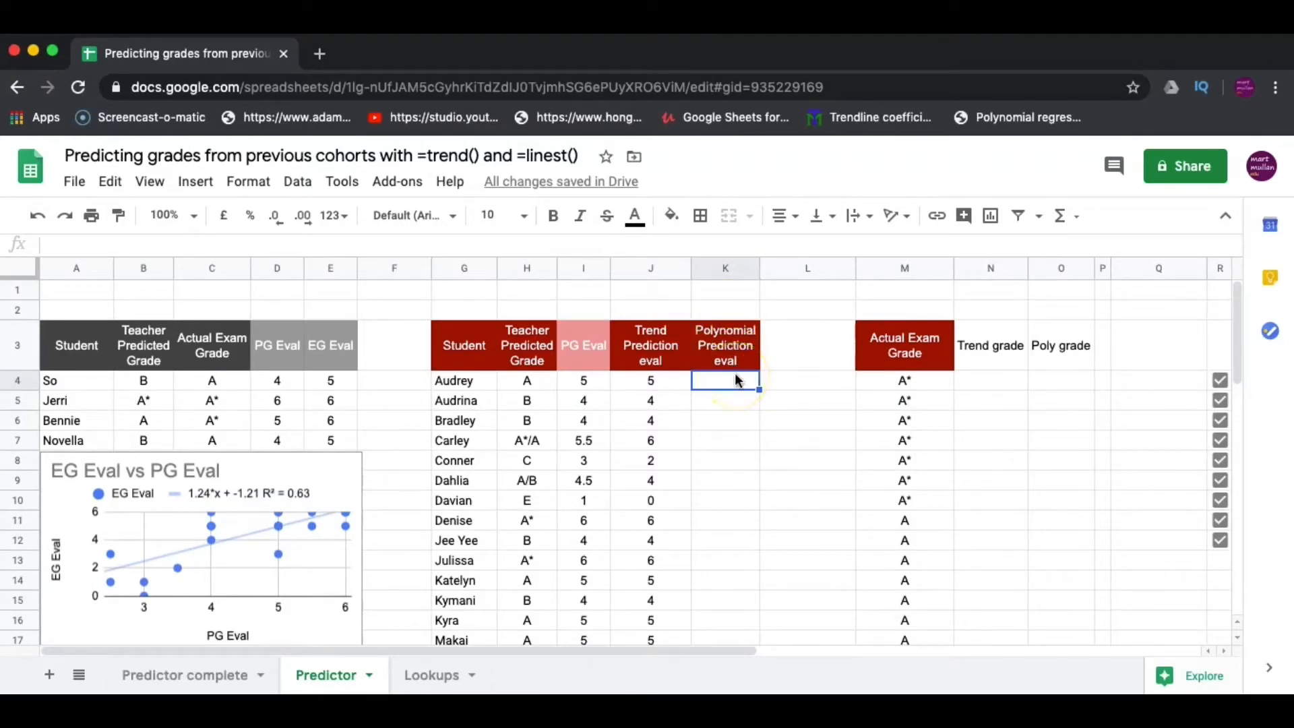
{"action": "left_click", "coordinate": [714, 291]}
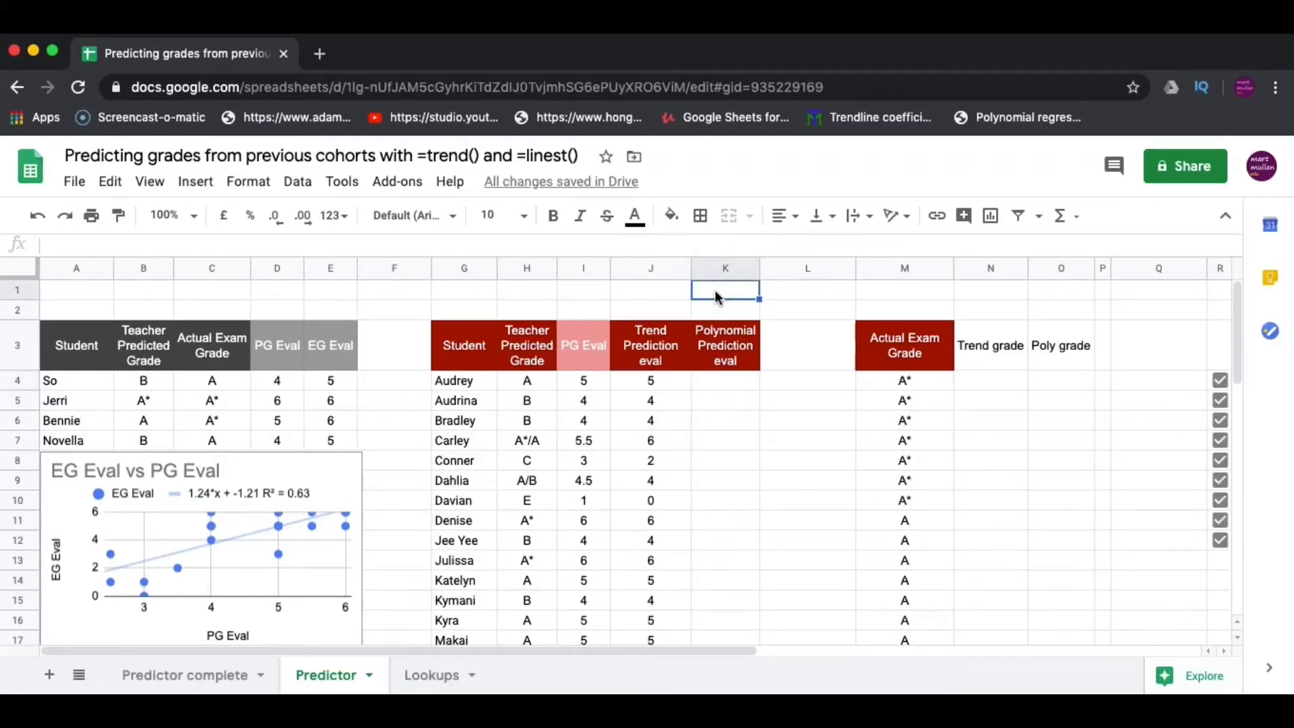
{"action": "type", "text": "="}
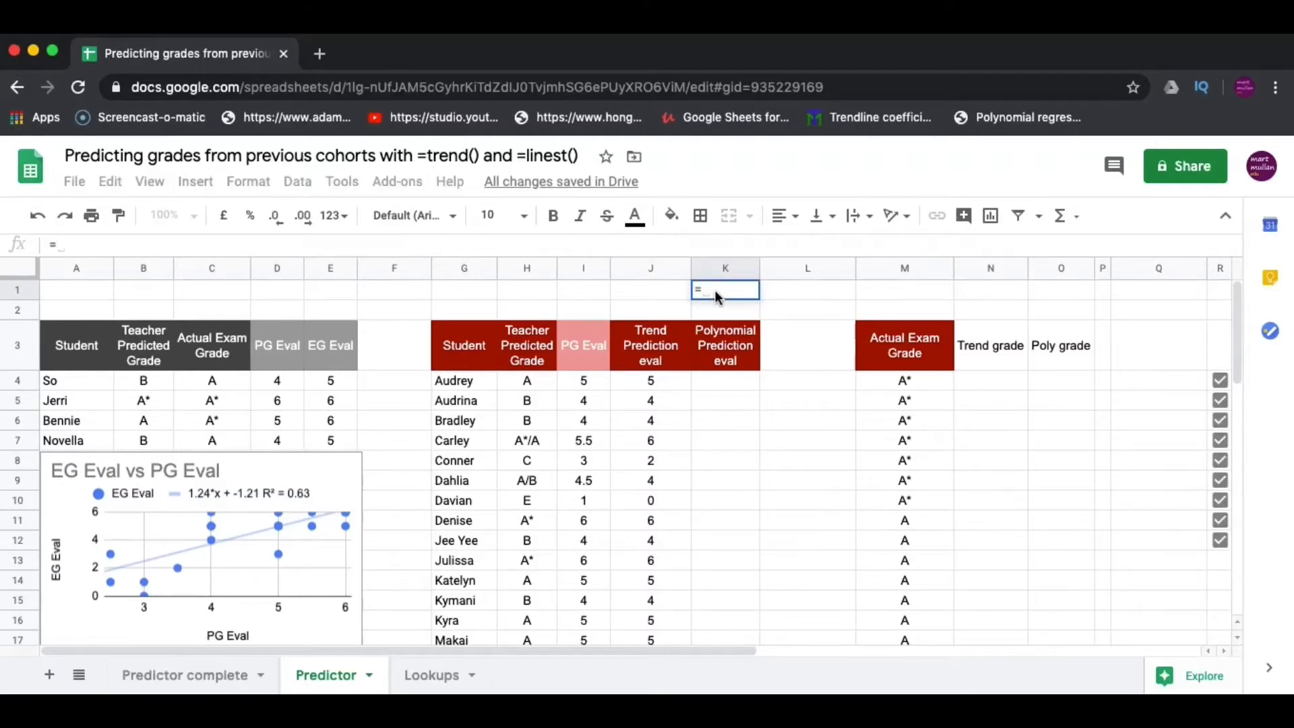
{"action": "type", "text": "lines"}
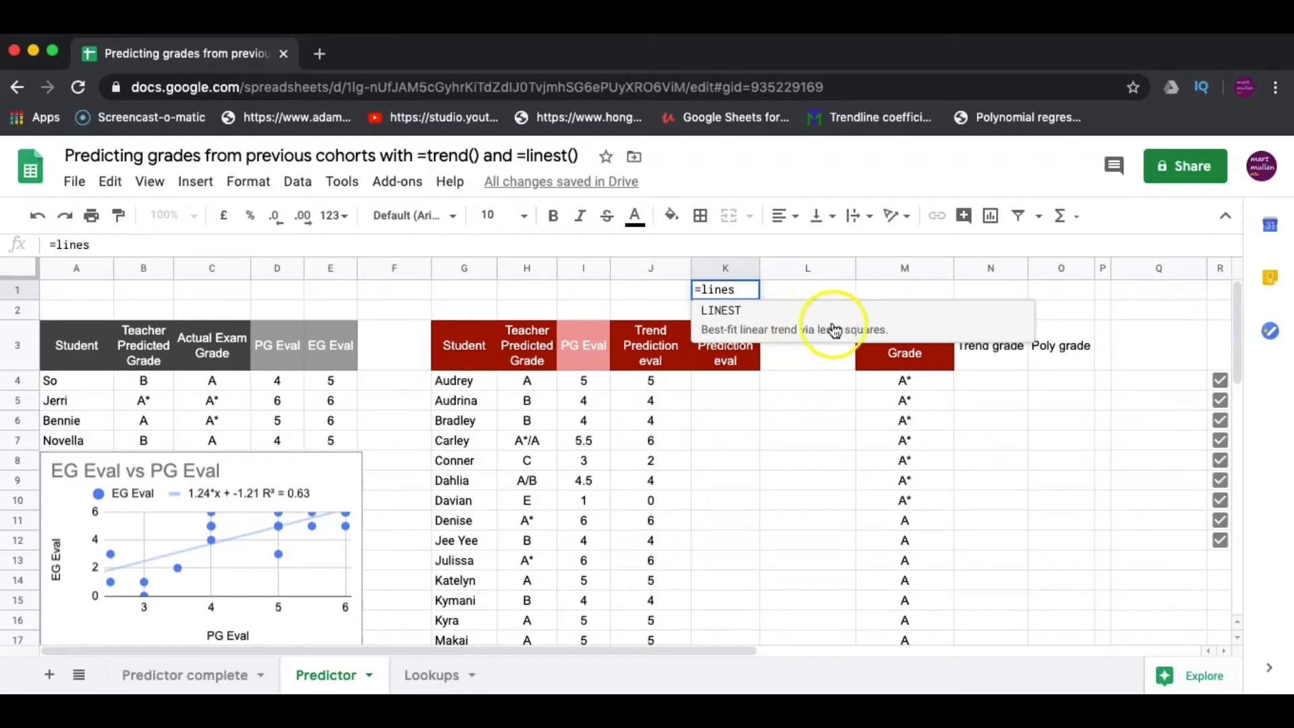
{"action": "left_click", "coordinate": [763, 322]}
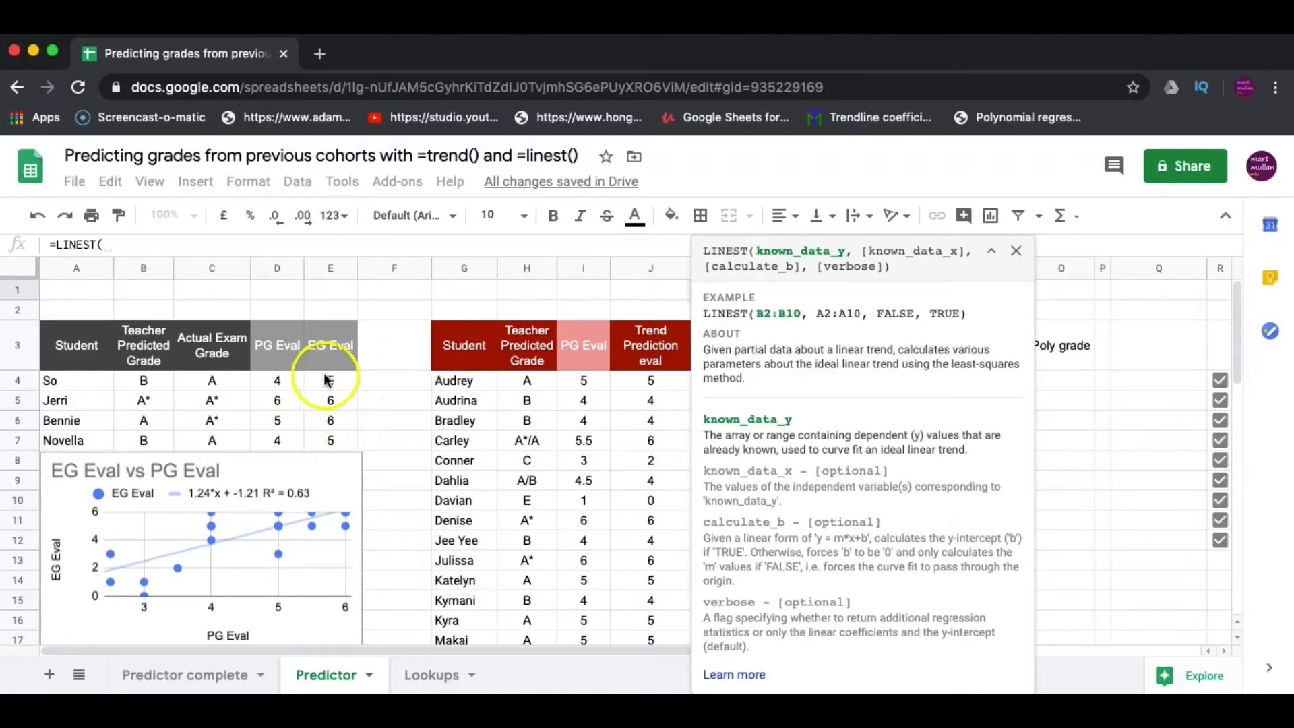
{"action": "left_click_drag", "start_coordinate": [330, 384], "coordinate": [333, 430]}
{"action": "type", "text": ","}
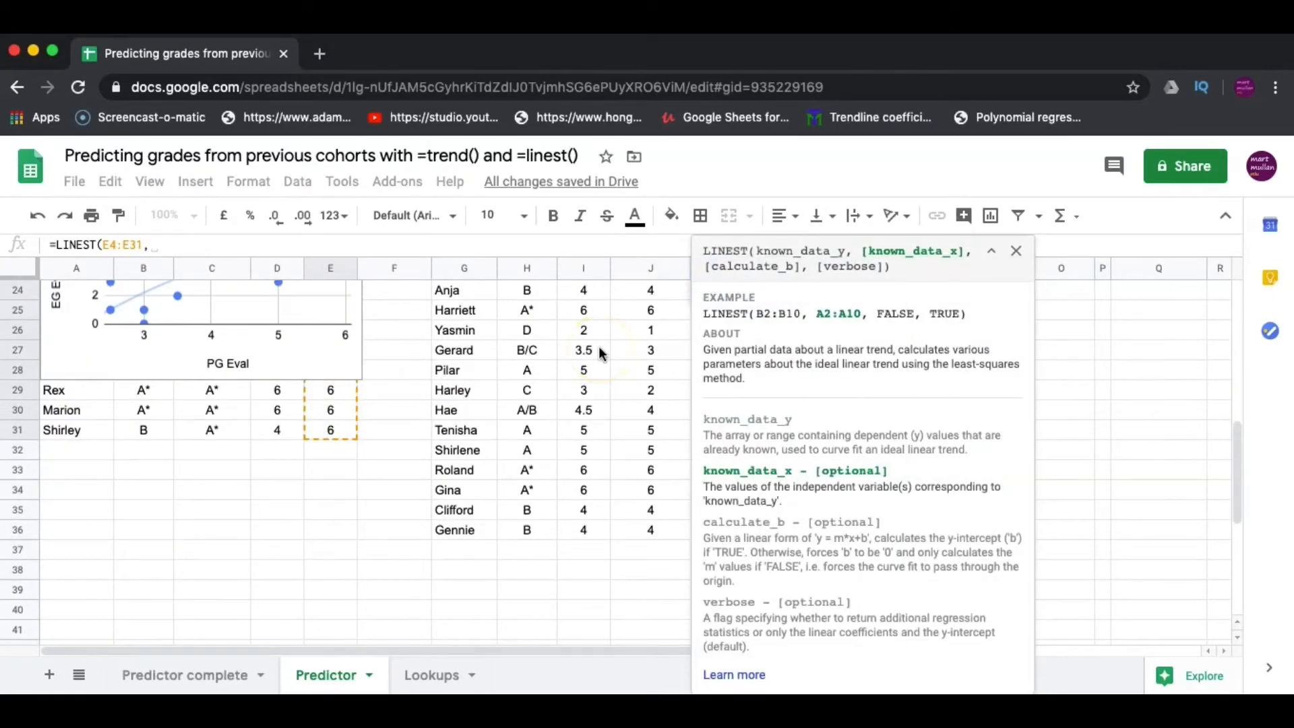
Add the PG Eval range D4:D31 to the LINEST formula in K1 as the known x data
{"action": "scroll", "coordinate": [599, 345], "scroll_direction": "up", "scroll_amount": 10}
{"action": "left_click", "coordinate": [278, 370]}
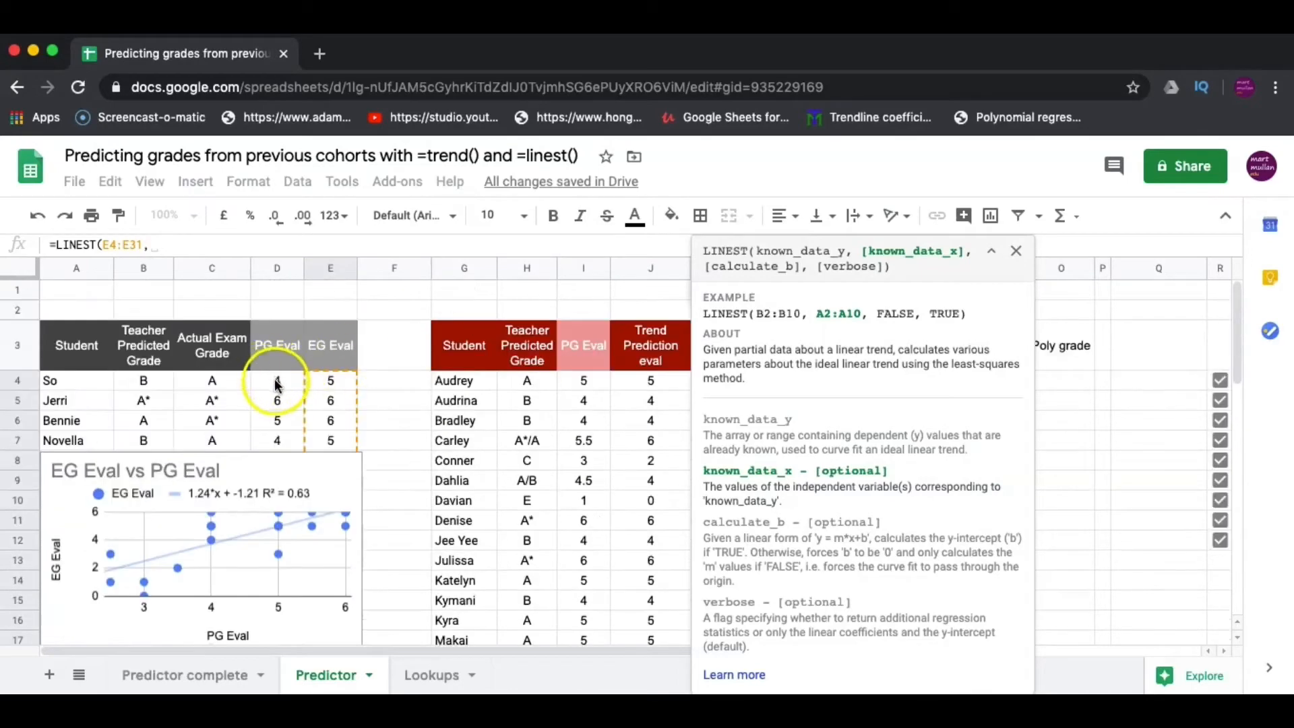
{"action": "left_click_drag", "start_coordinate": [279, 386], "coordinate": [282, 541]}
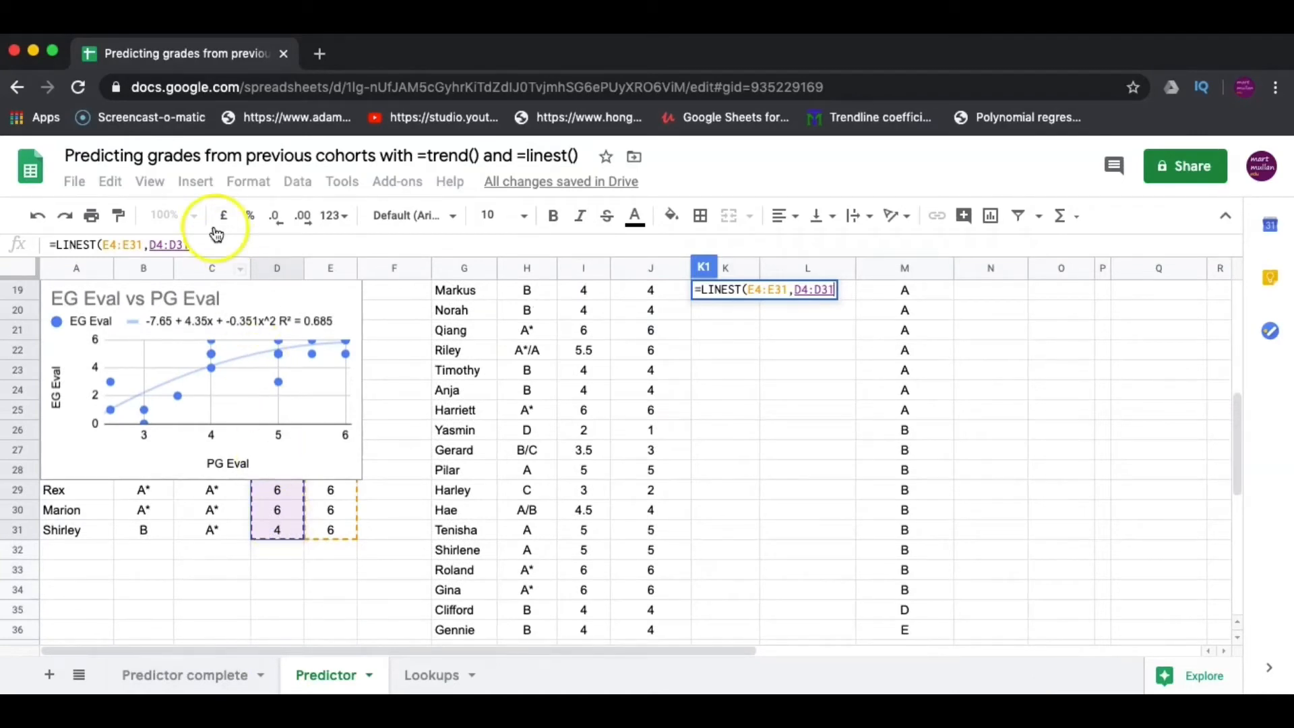
{"action": "left_click", "coordinate": [215, 246]}
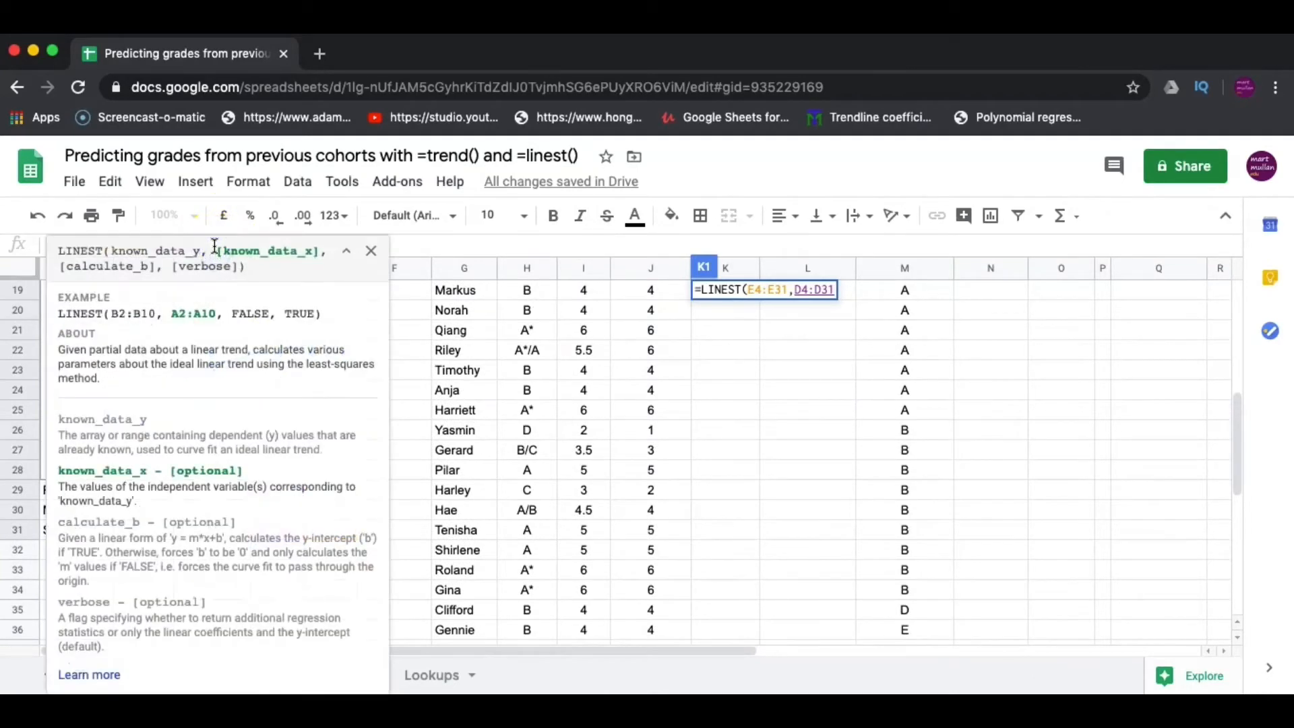
{"action": "left_click", "coordinate": [348, 250]}
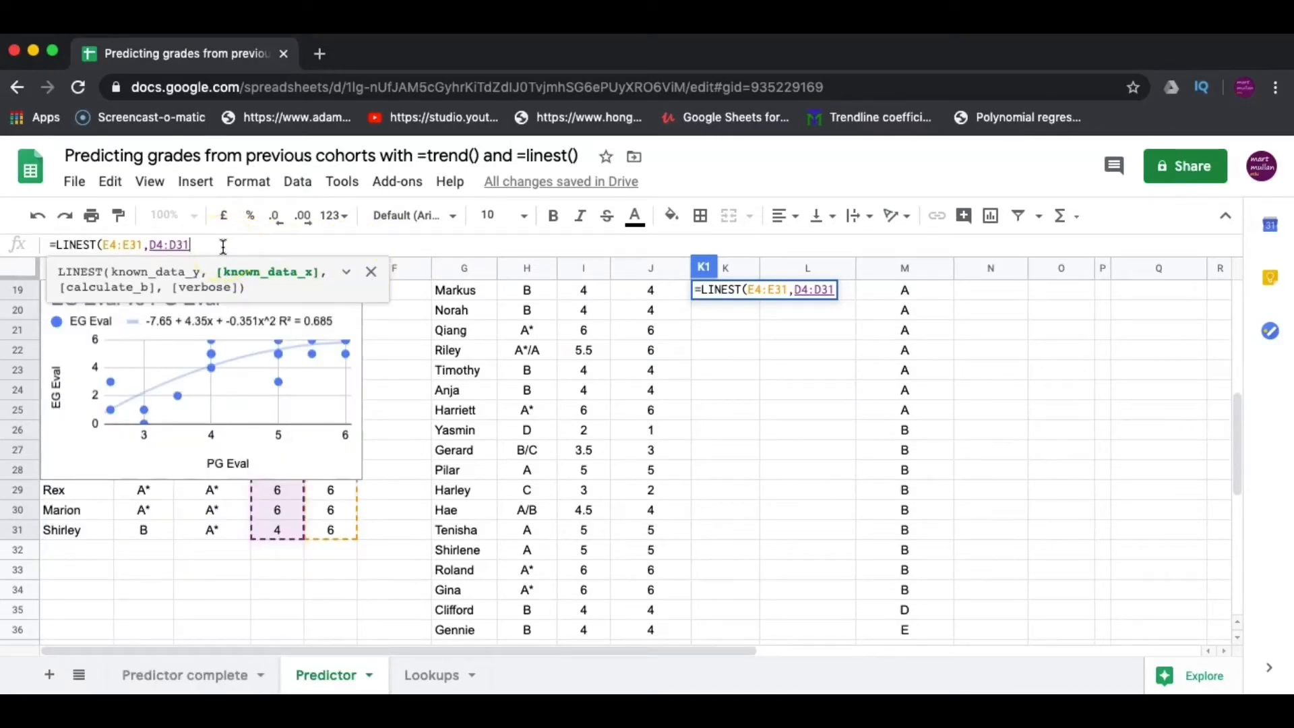
Raise the known x range to the powers ^{1,2} for a second-degree fit and complete the LINEST formula
{"action": "type", "text": "^"}
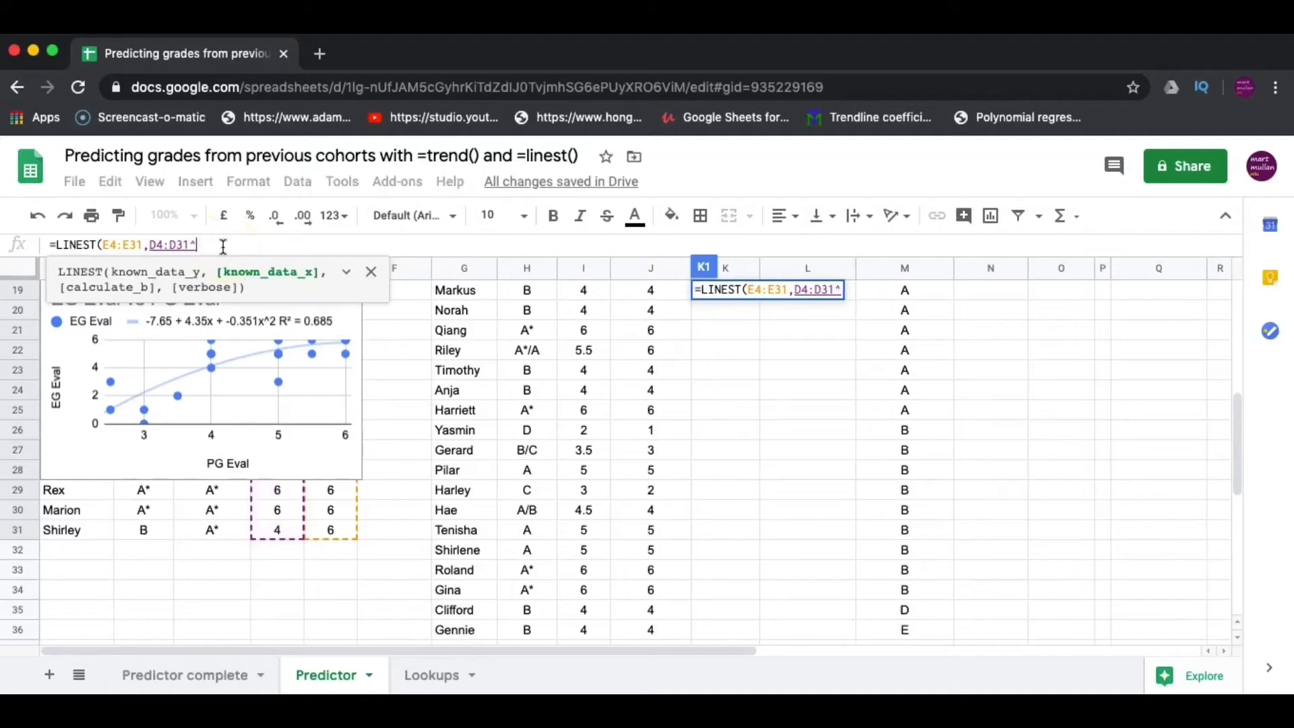
{"action": "type", "text": "{1,2"}
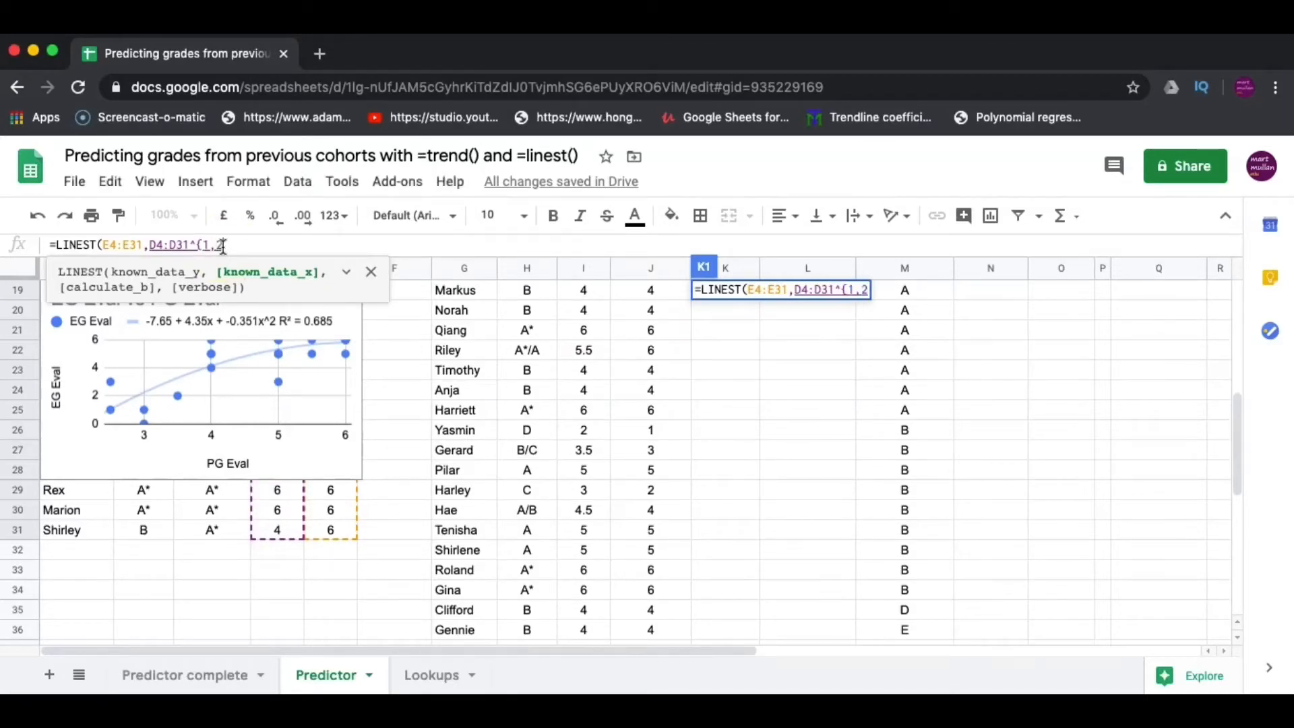
{"action": "type", "text": "}"}
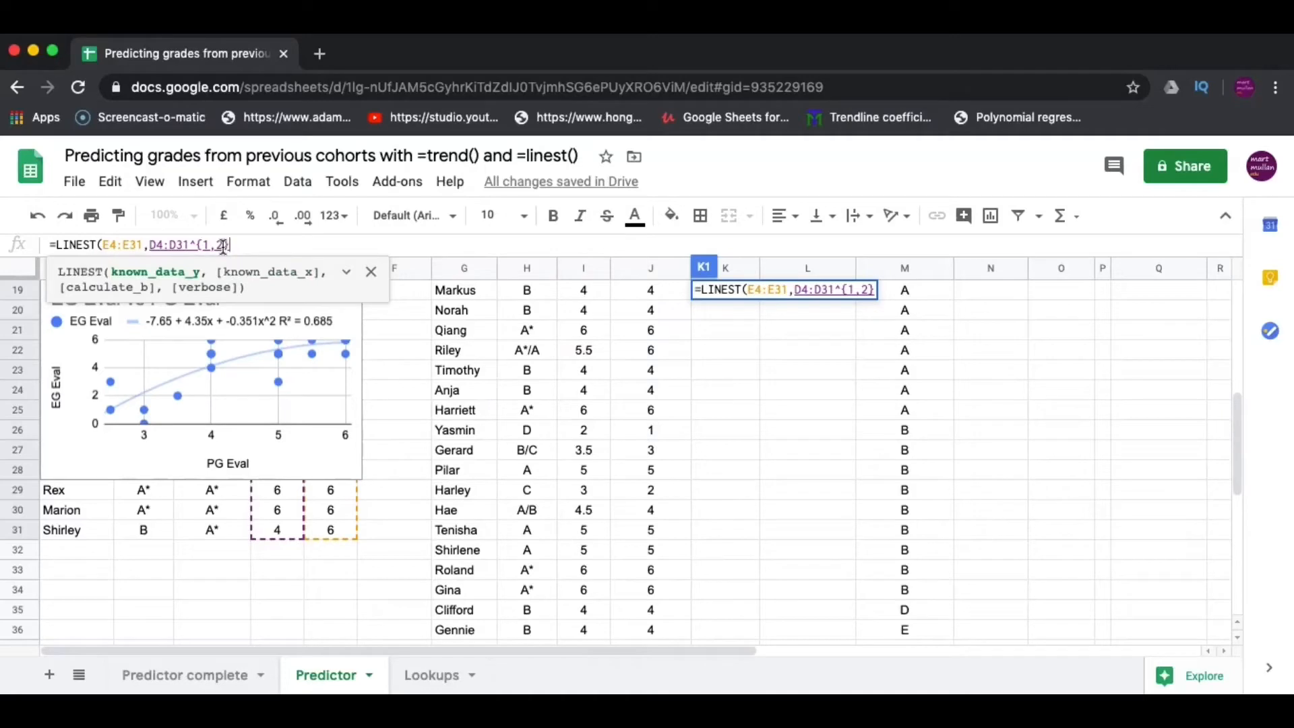
{"action": "type", "text": ")"}
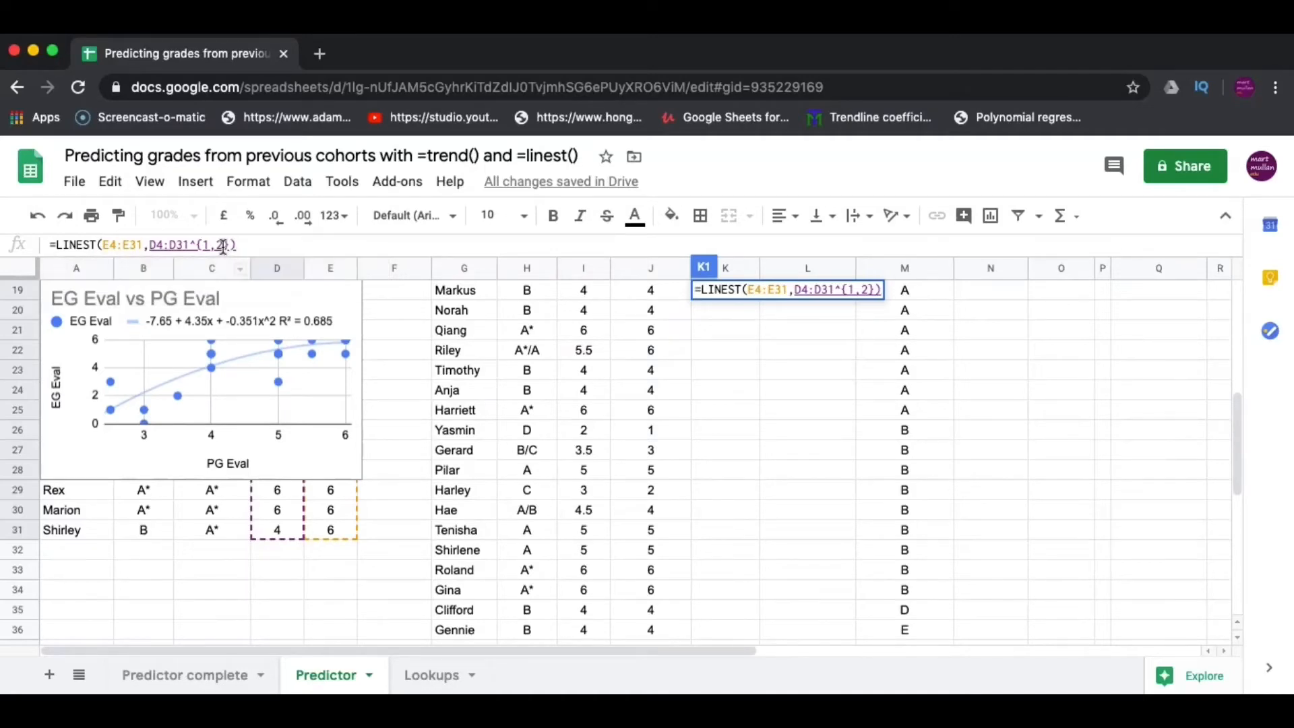
{"action": "key", "text": "Return"}
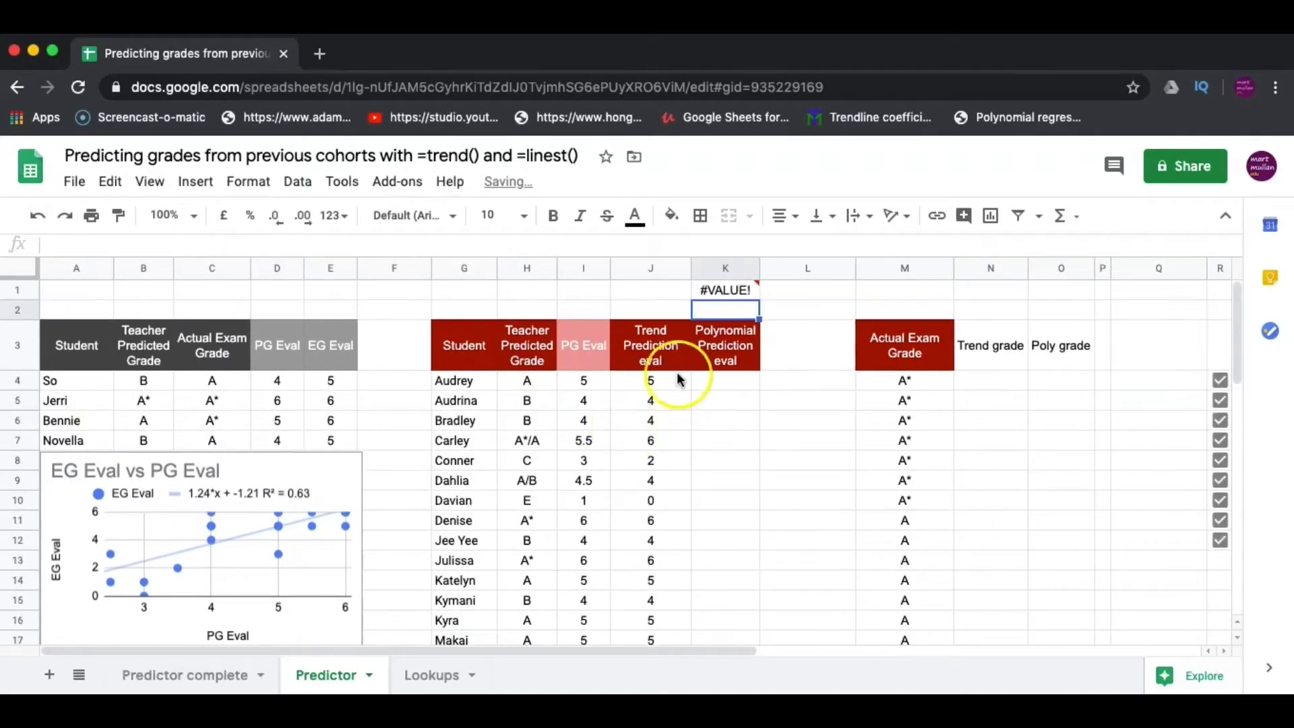
Wrap the LINEST formula in K1 in an arrayformula function
{"action": "left_click", "coordinate": [725, 293]}
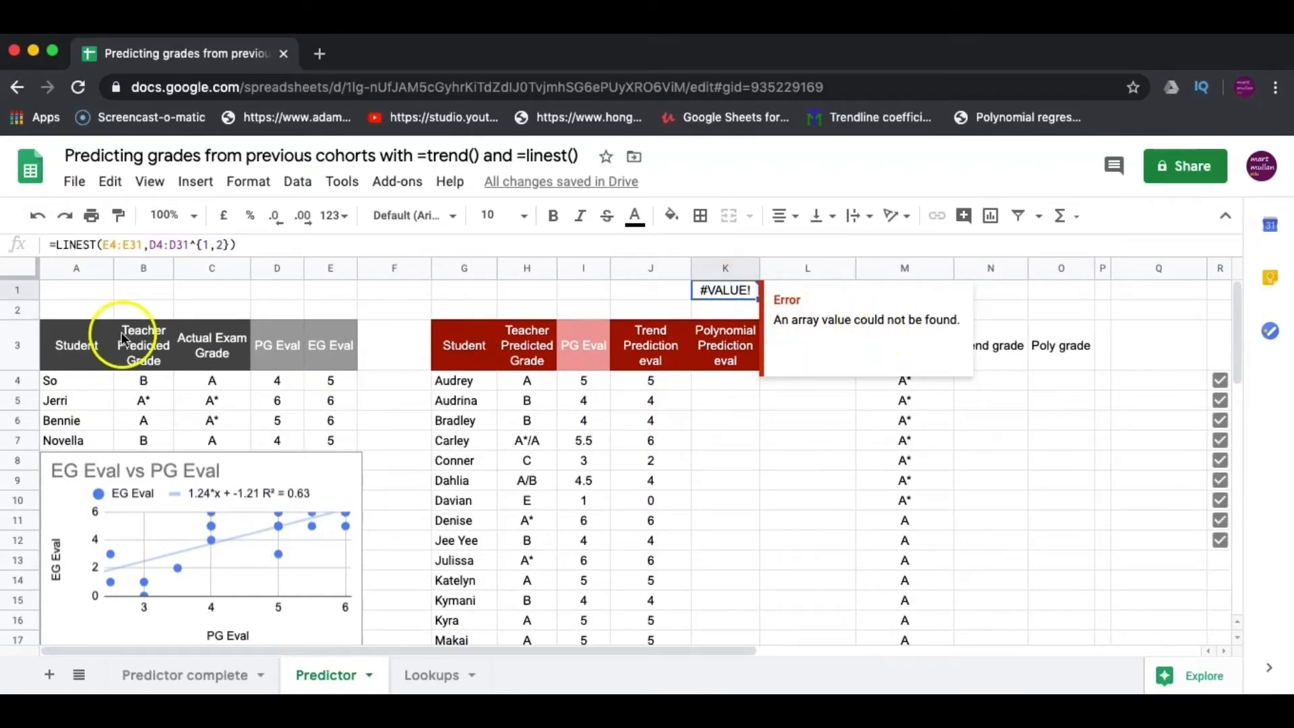
{"action": "left_click", "coordinate": [58, 244]}
{"action": "type", "text": "arrayformula("}
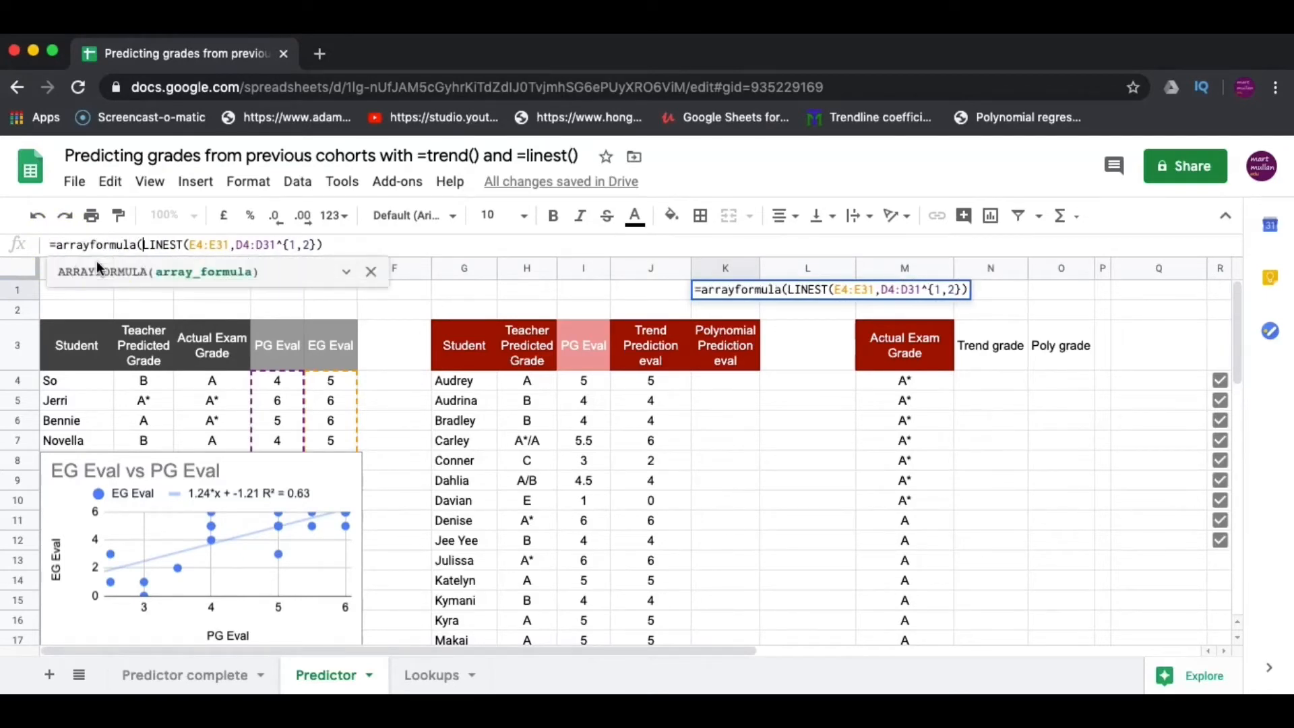
{"action": "left_click", "coordinate": [367, 245]}
{"action": "type", "text": ")"}
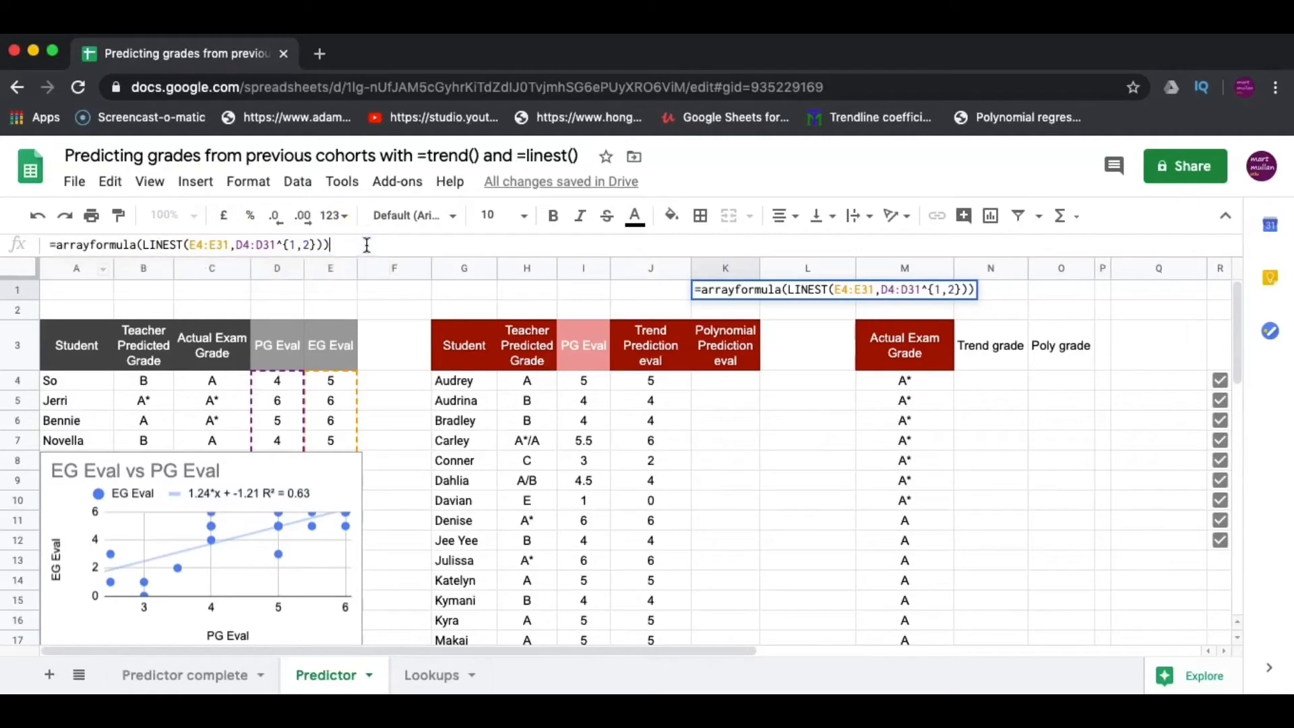
{"action": "key", "text": "Return"}
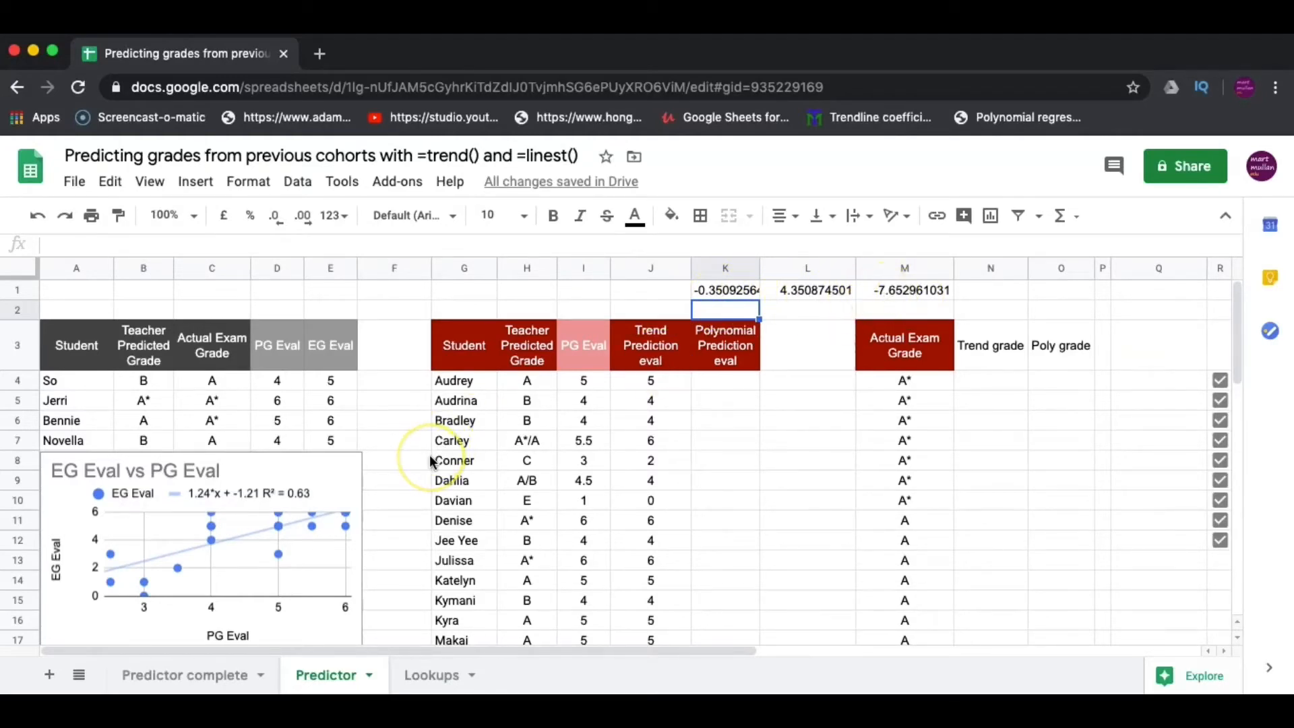
Compare the LINEST coefficients with the polynomial chart's trendline equation, freezing row 1 only for the comparison
{"action": "scroll", "coordinate": [430, 454], "scroll_direction": "down", "scroll_amount": 2}
{"action": "scroll", "coordinate": [430, 454], "scroll_direction": "down", "scroll_amount": 2}
{"action": "scroll", "coordinate": [429, 454], "scroll_direction": "up", "scroll_amount": 4}
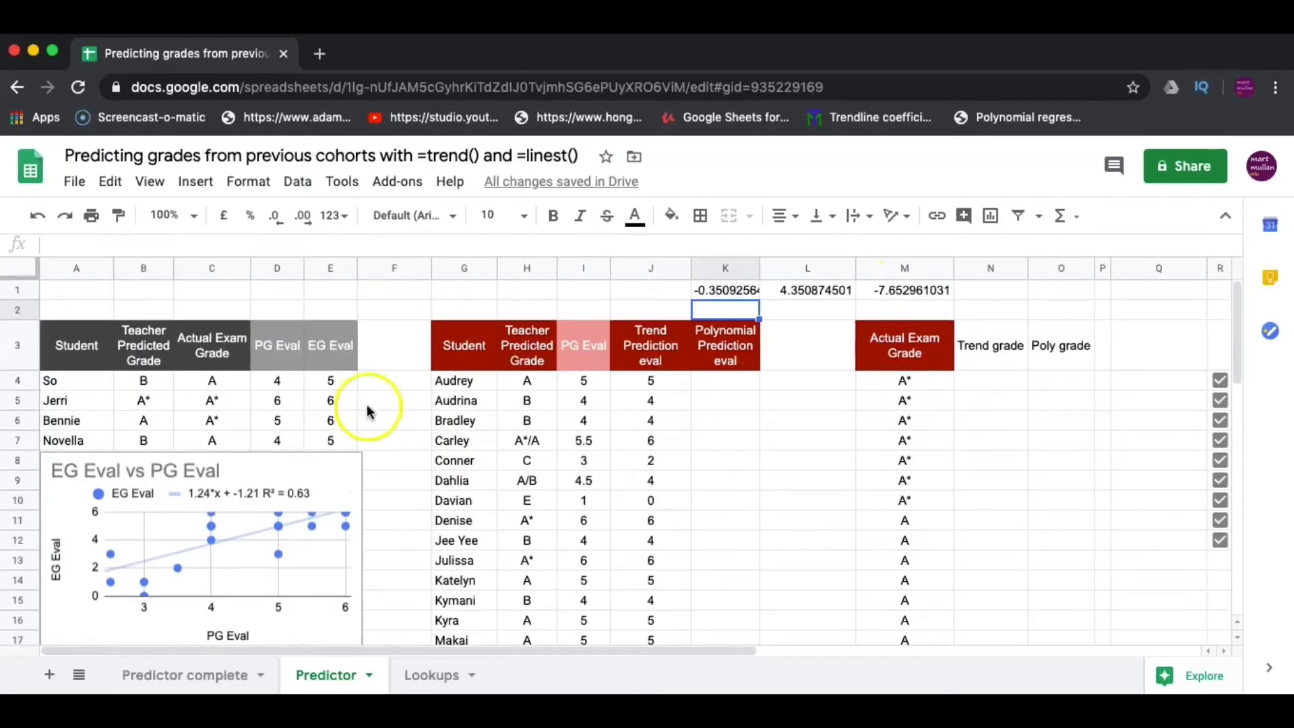
{"action": "left_click_drag", "start_coordinate": [17, 274], "coordinate": [17, 301]}
{"action": "scroll", "coordinate": [554, 549], "scroll_direction": "down", "scroll_amount": 5}
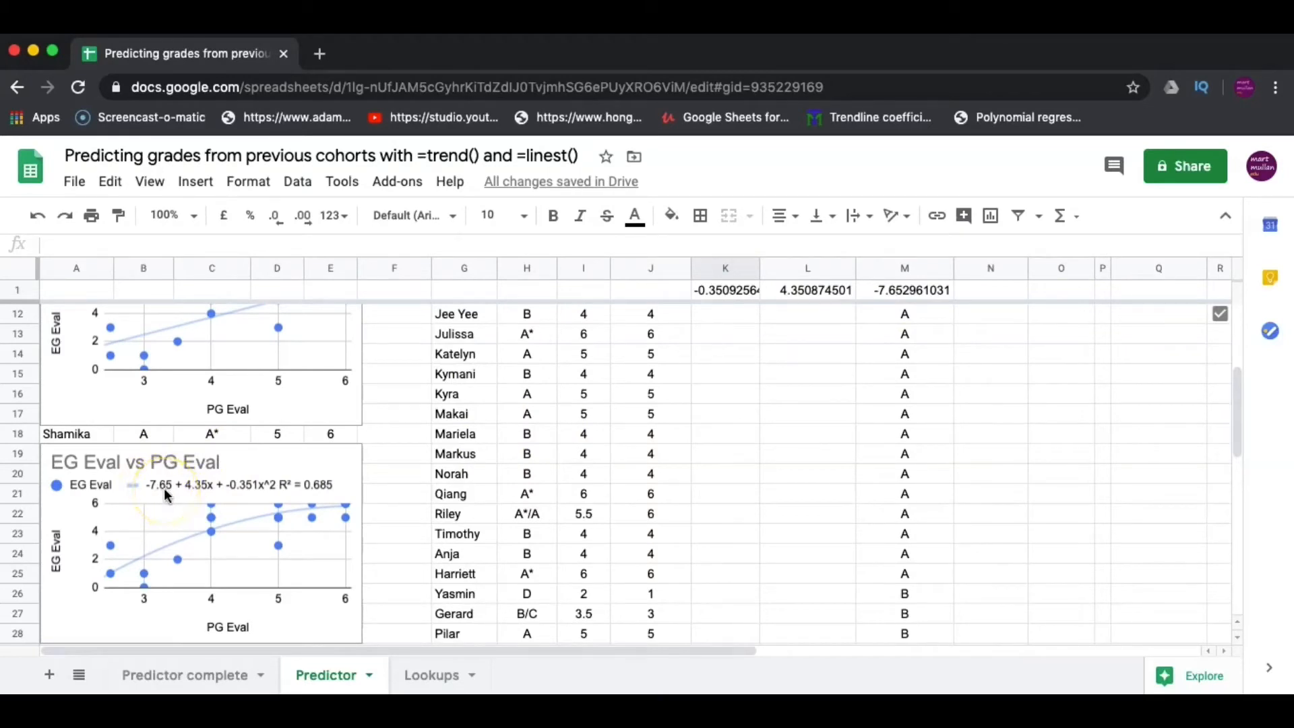
{"action": "scroll", "coordinate": [165, 492], "scroll_direction": "up", "scroll_amount": 5}
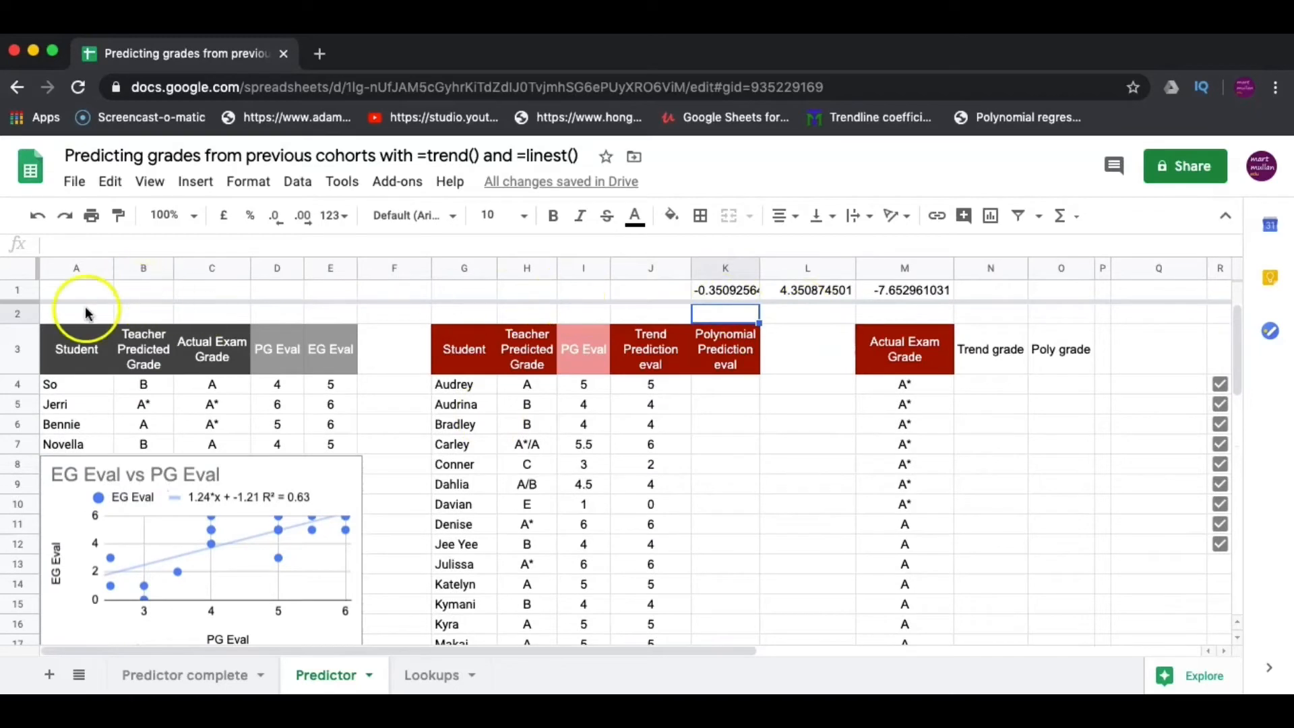
{"action": "left_click_drag", "start_coordinate": [20, 298], "coordinate": [20, 295]}
Label the three coefficients a, b and c in cells K2, L2 and M2
{"action": "left_click", "coordinate": [724, 312]}
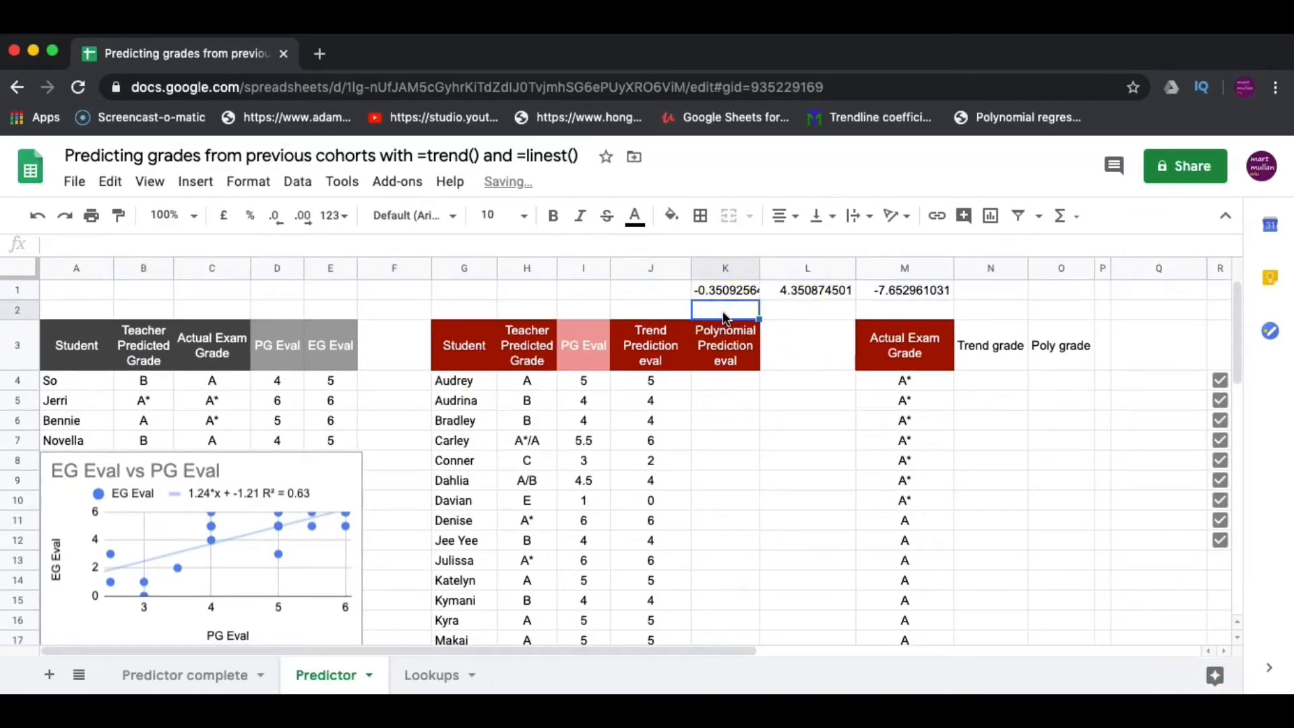
{"action": "type", "text": "a"}
{"action": "left_click", "coordinate": [807, 309]}
{"action": "type", "text": "b"}
{"action": "left_click", "coordinate": [907, 310]}
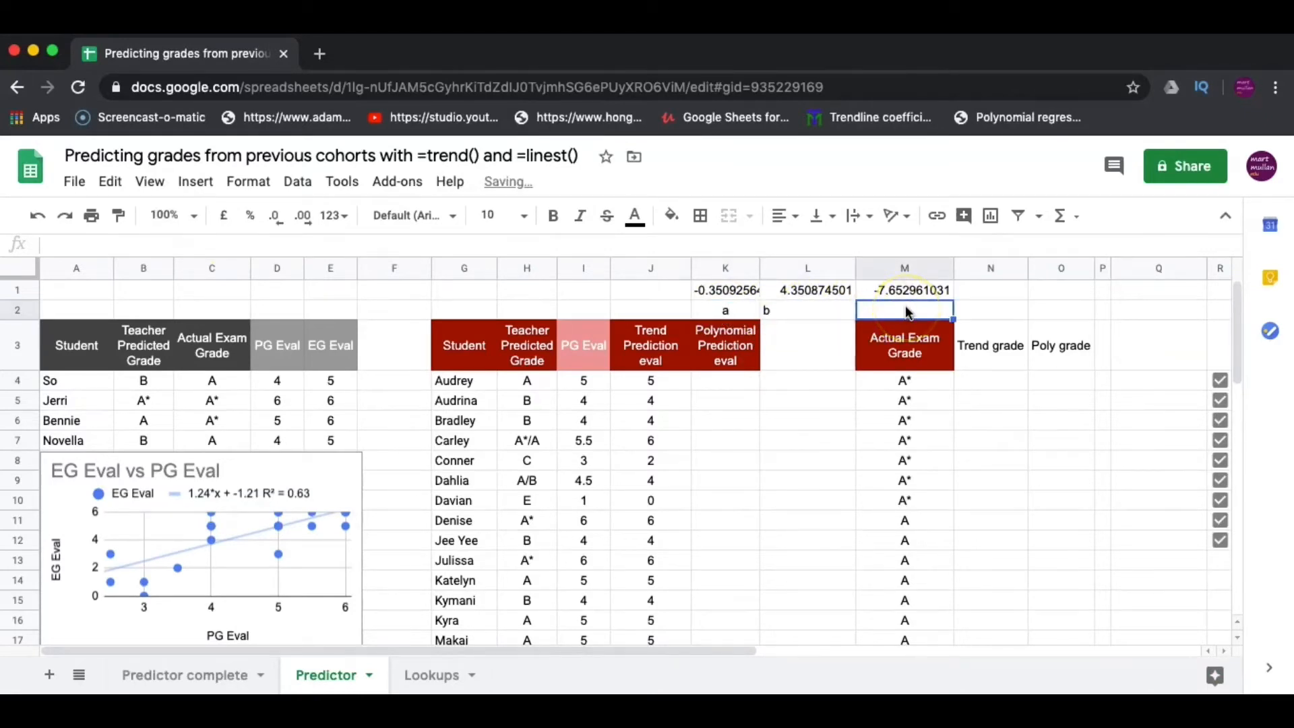
{"action": "type", "text": "c"}
{"action": "left_click", "coordinate": [768, 343]}
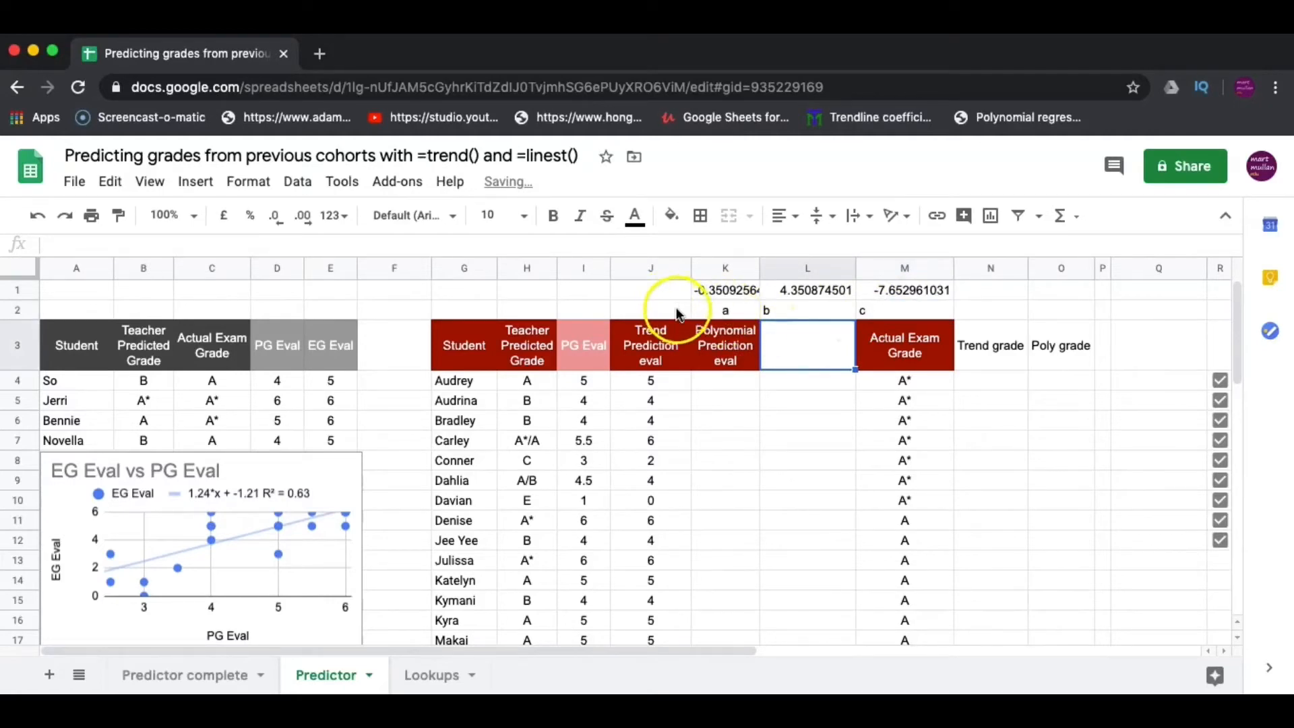
Enter the quadratic expression ax^2+bx+c as plain text in J2 beside the coefficient labels
{"action": "left_click", "coordinate": [631, 309]}
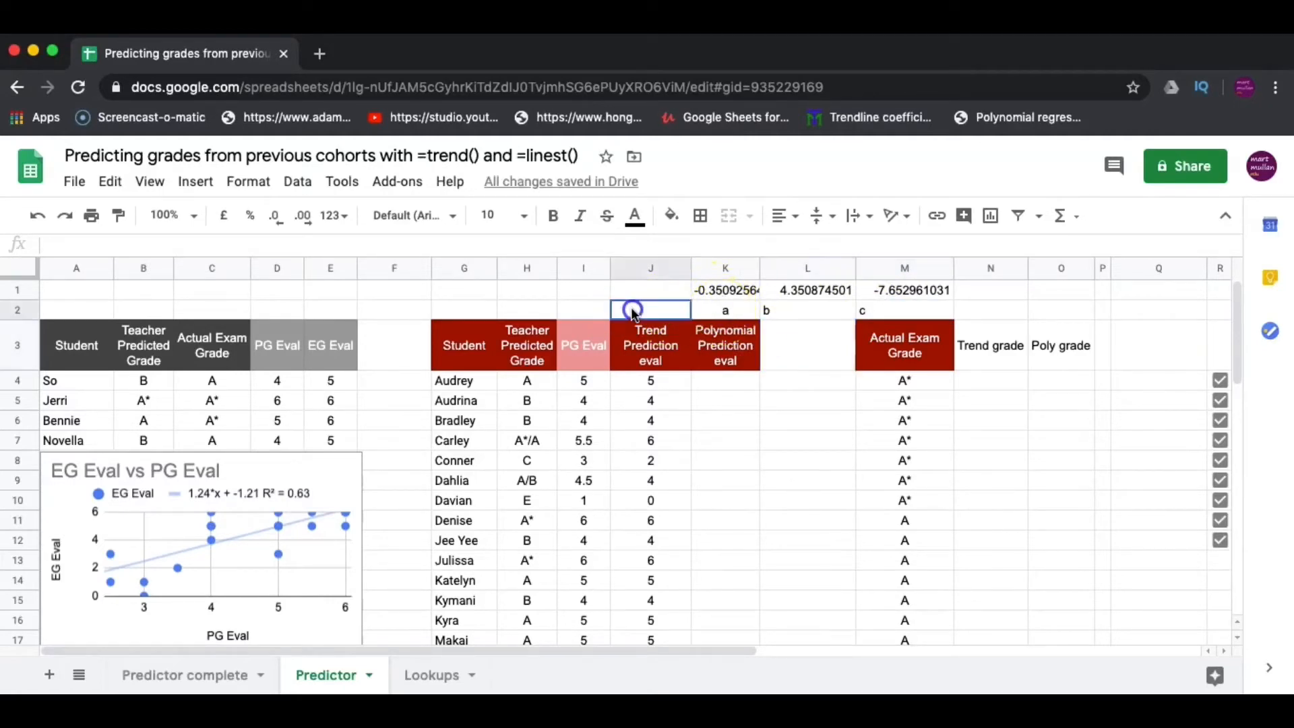
{"action": "type", "text": "=ax^2+bx"}
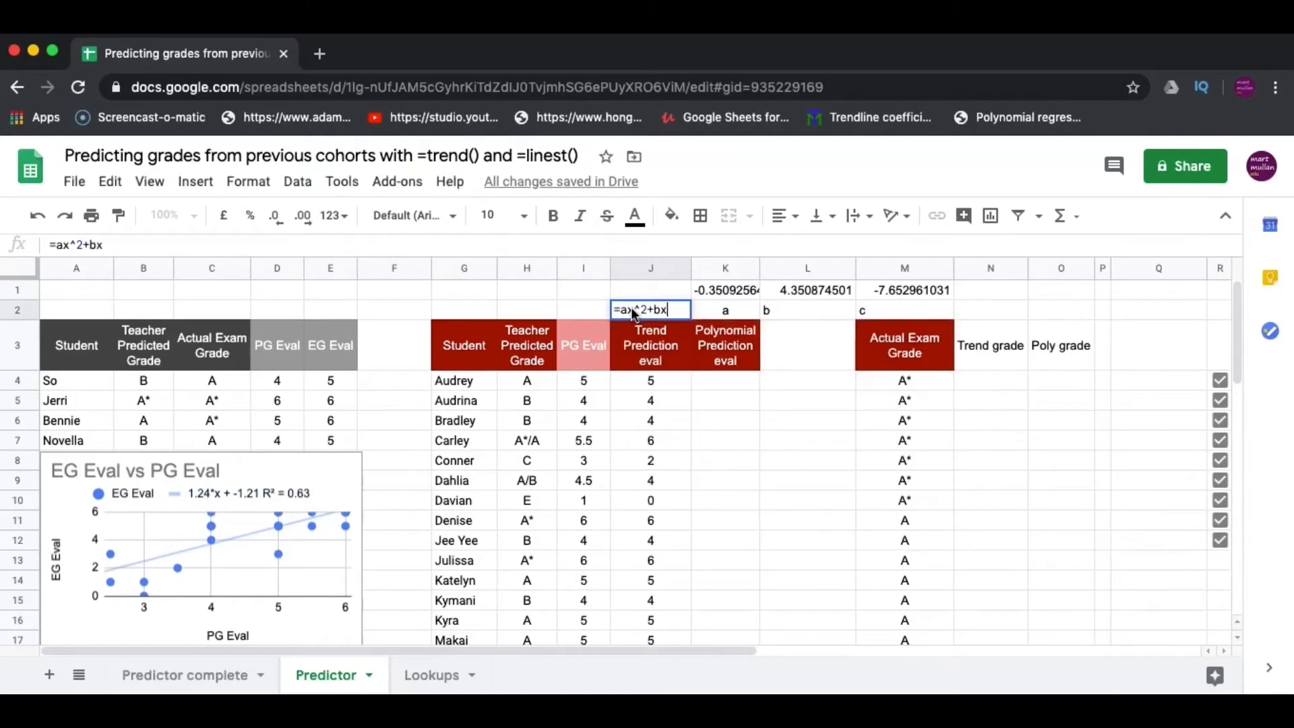
{"action": "type", "text": "+c"}
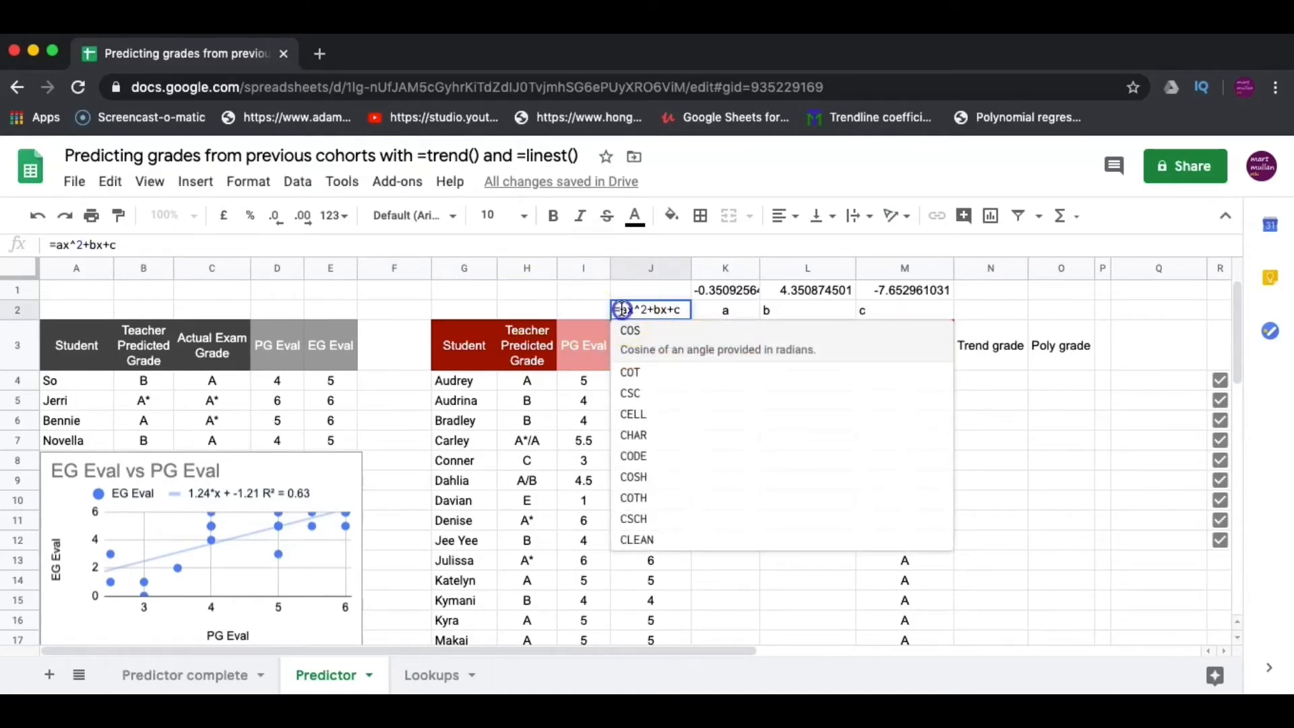
{"action": "left_click", "coordinate": [620, 308]}
{"action": "key", "text": "BackSpace"}
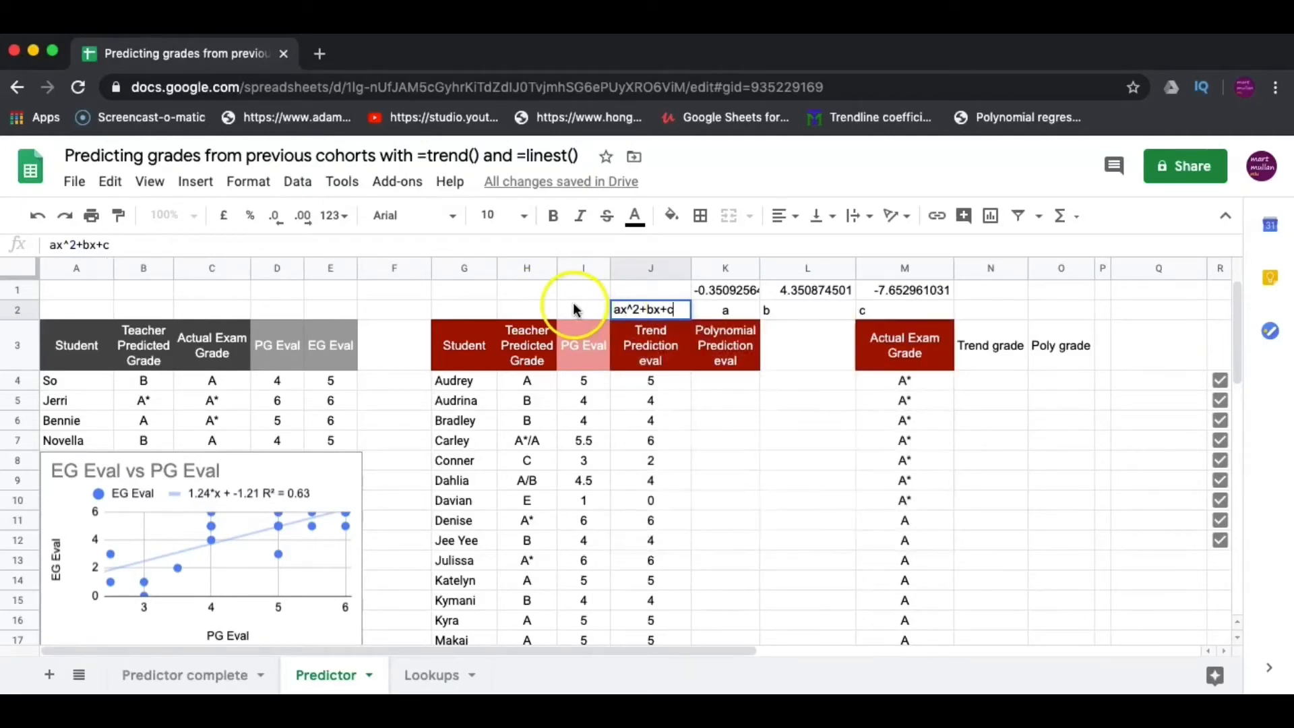
{"action": "key", "text": "Return"}
{"action": "left_click", "coordinate": [657, 309]}
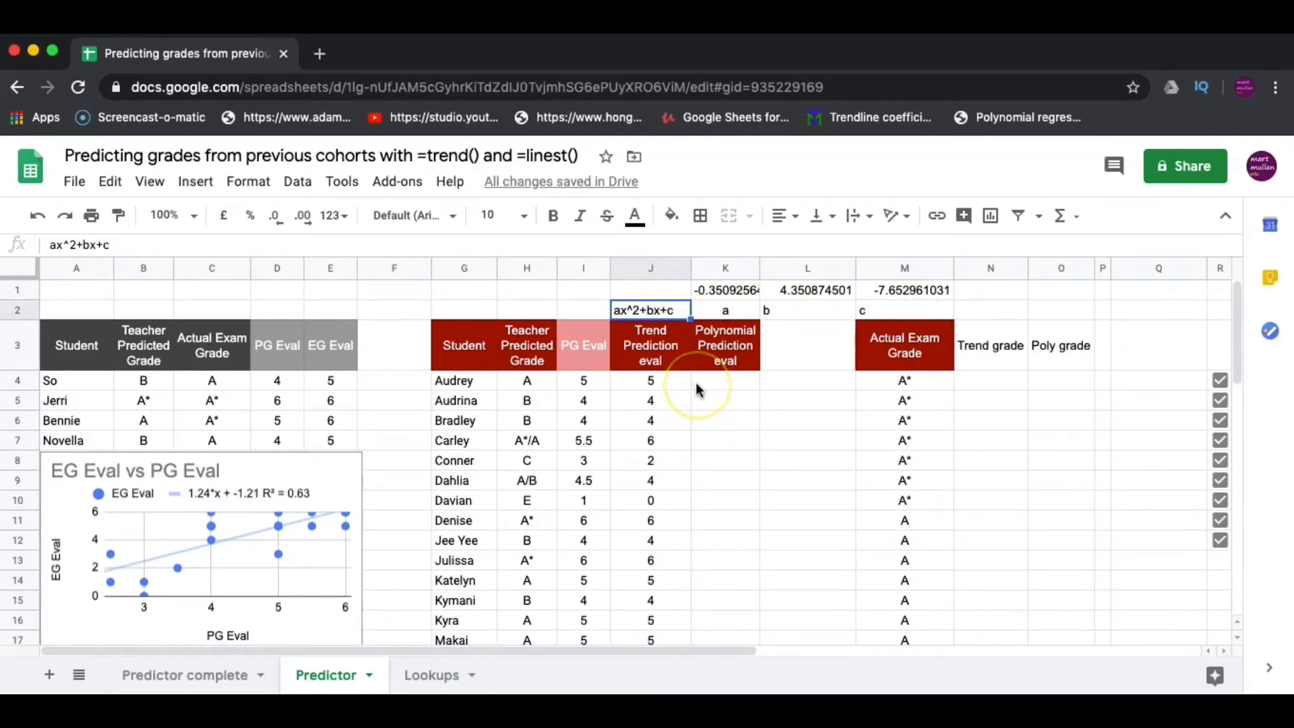
Start the Polynomial Prediction eval formula in K4 with the squared term (K1*I4^2) followed by a plus sign
{"action": "left_click", "coordinate": [721, 384]}
{"action": "type", "text": "=("}
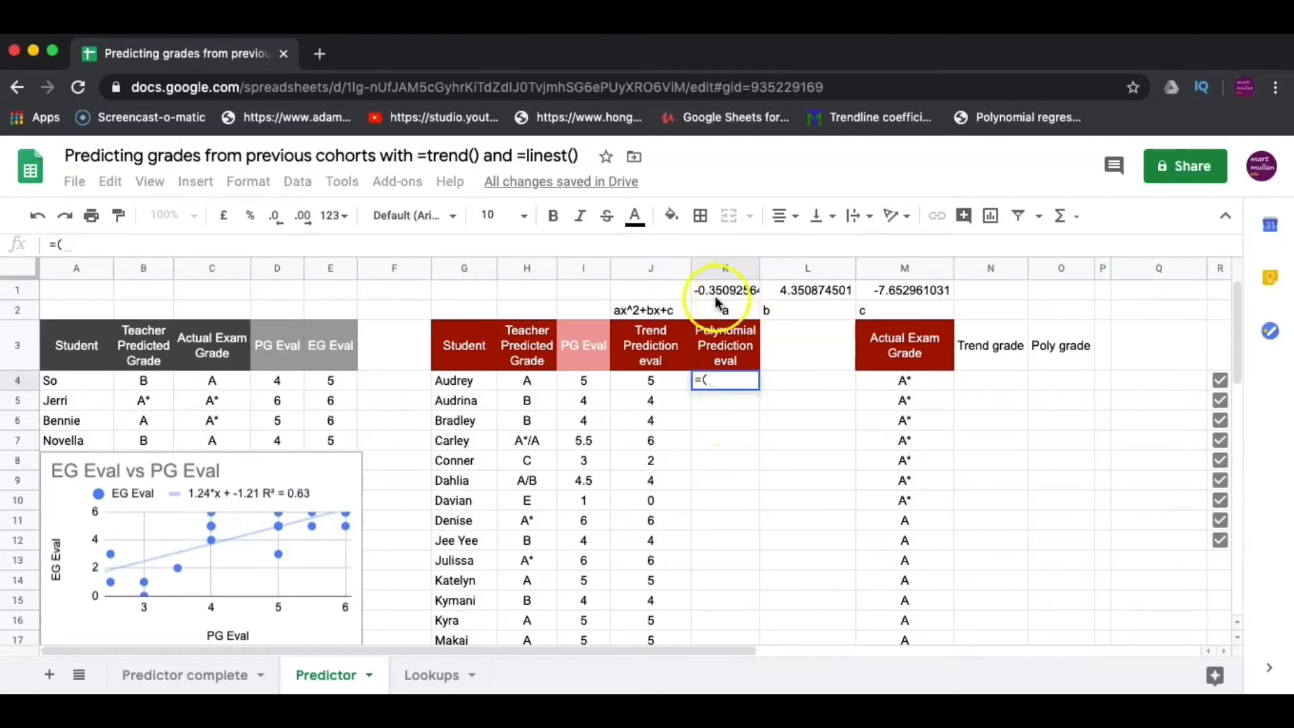
{"action": "left_click", "coordinate": [718, 293]}
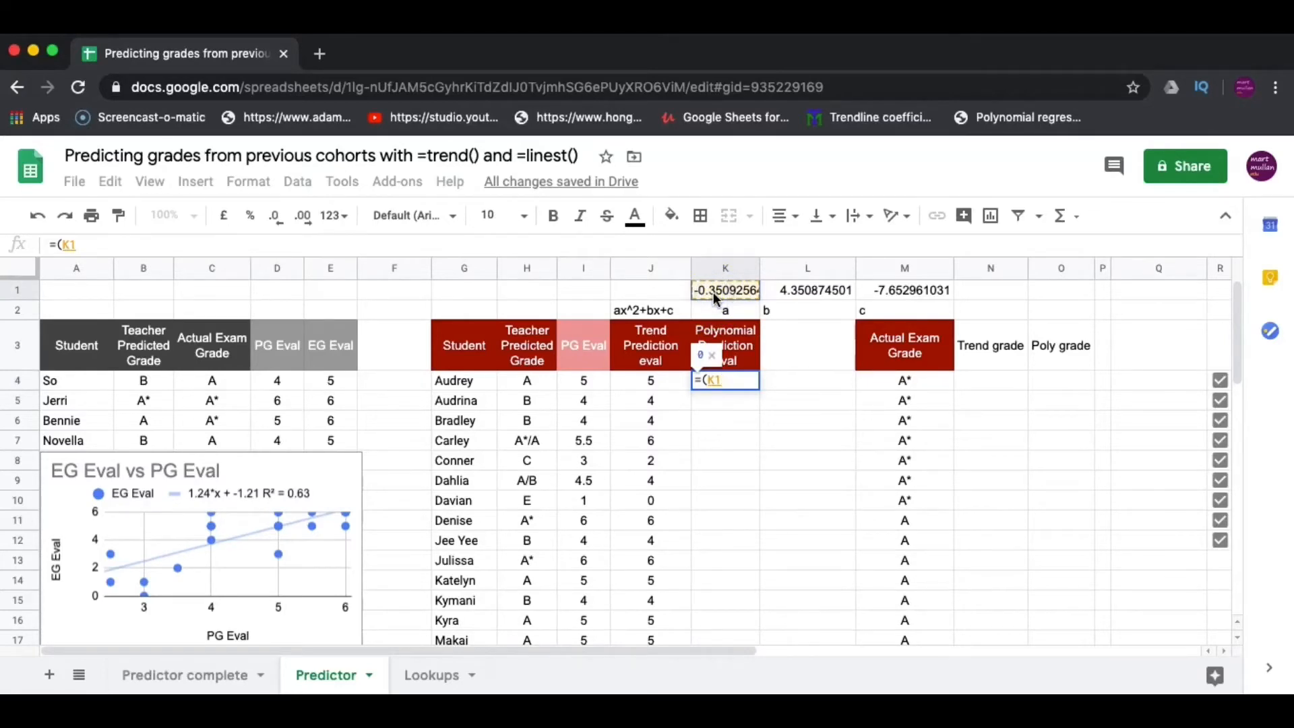
{"action": "type", "text": "*"}
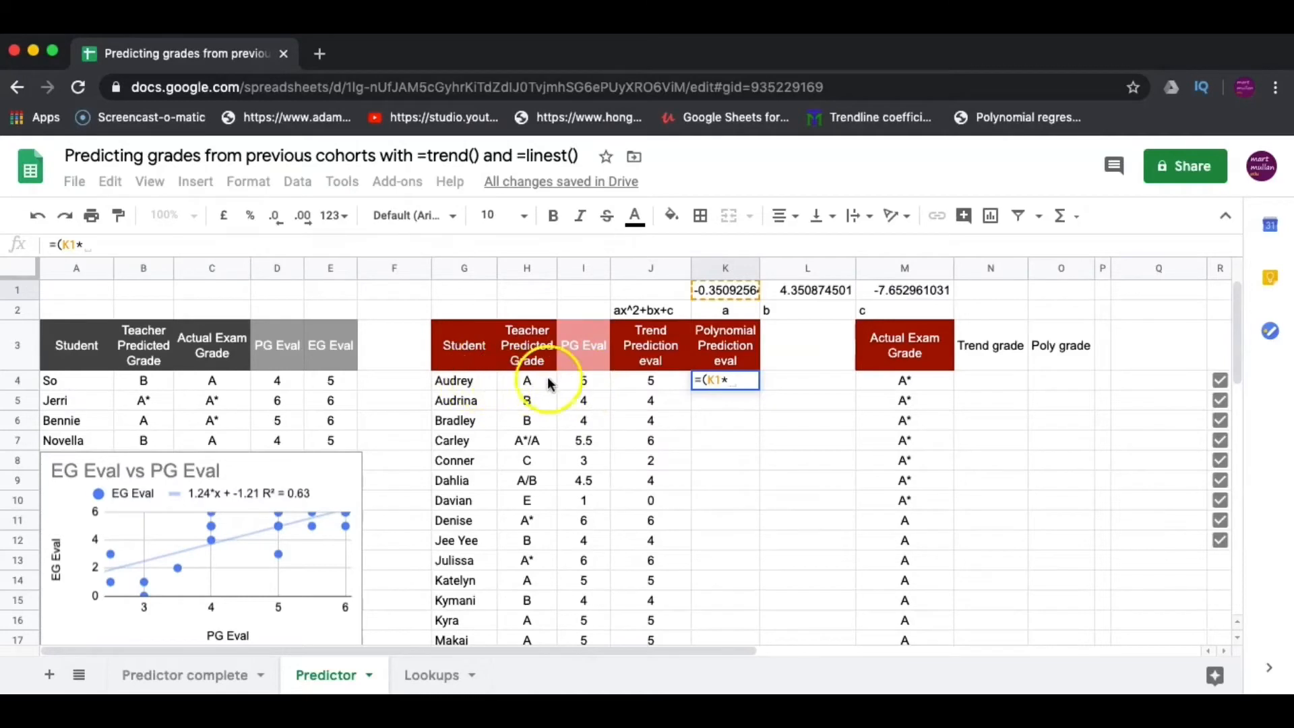
{"action": "left_click", "coordinate": [568, 384]}
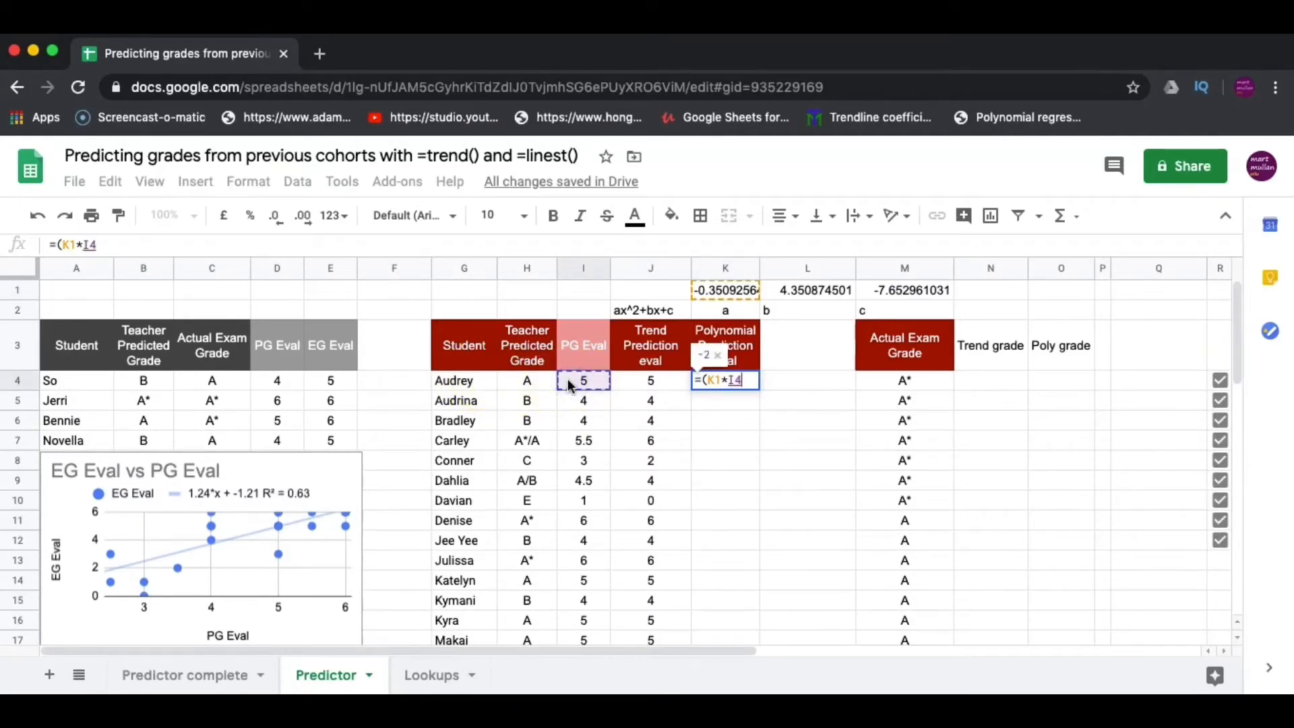
{"action": "type", "text": "^2"}
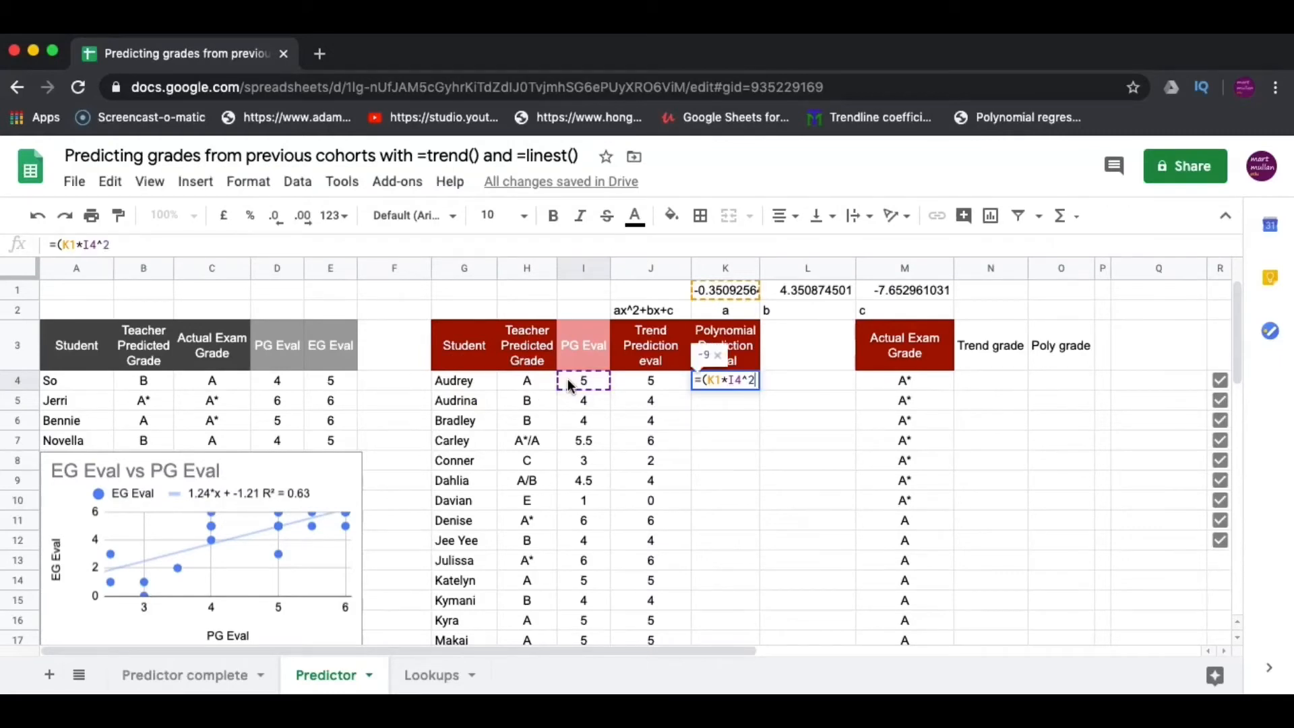
{"action": "type", "text": ")+"}
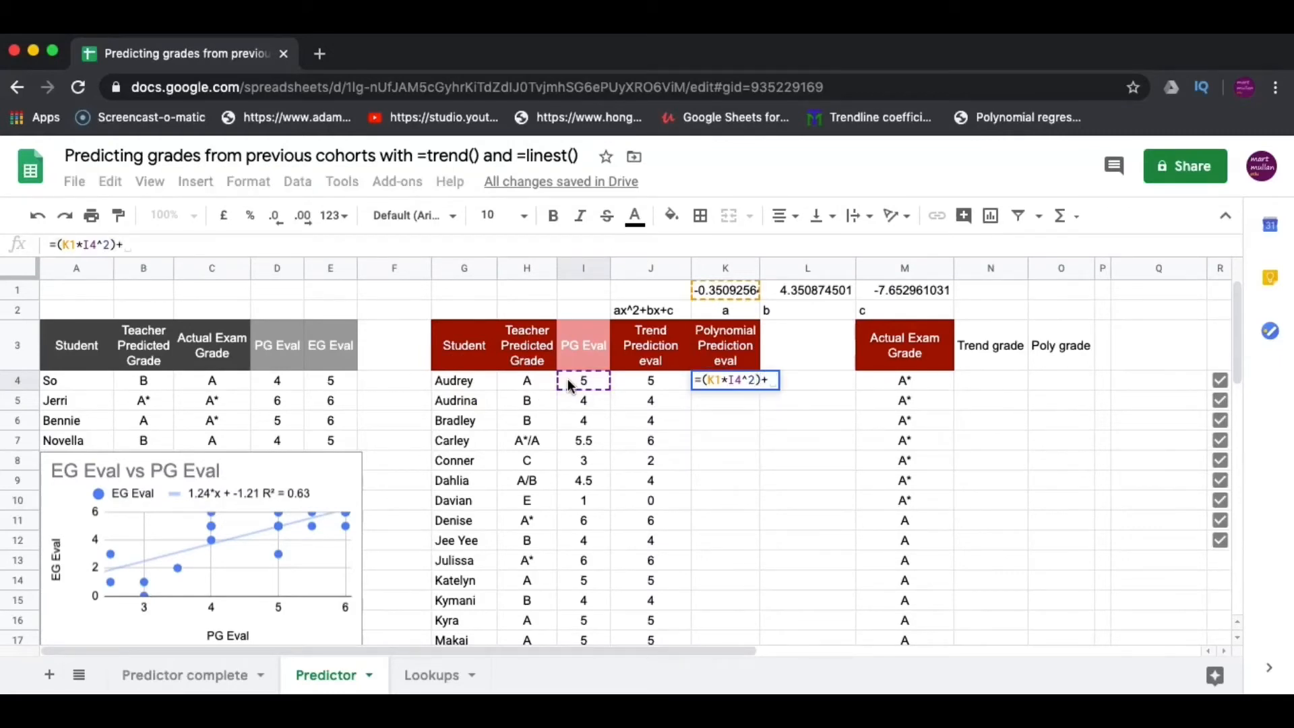
Add the linear term (L1*I4), enclosed in parentheses, to the formula in K4
{"action": "left_click", "coordinate": [822, 290]}
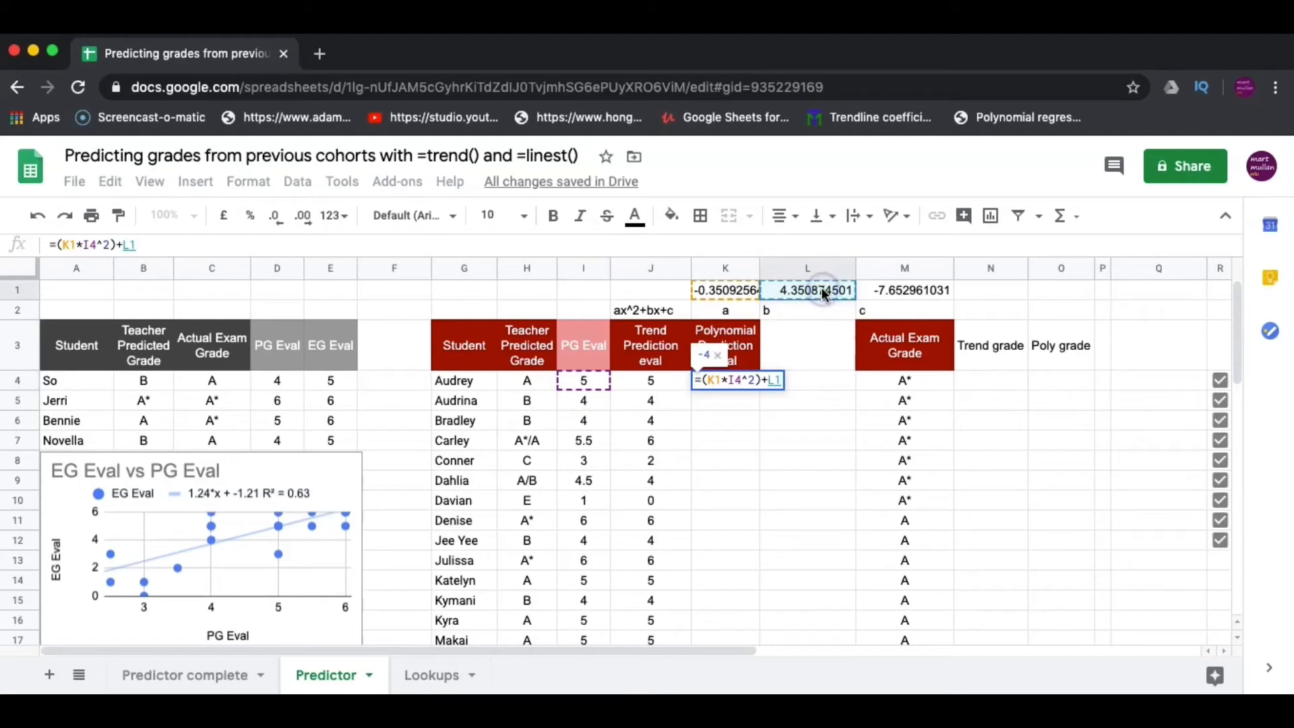
{"action": "type", "text": "*"}
{"action": "left_click", "coordinate": [587, 382]}
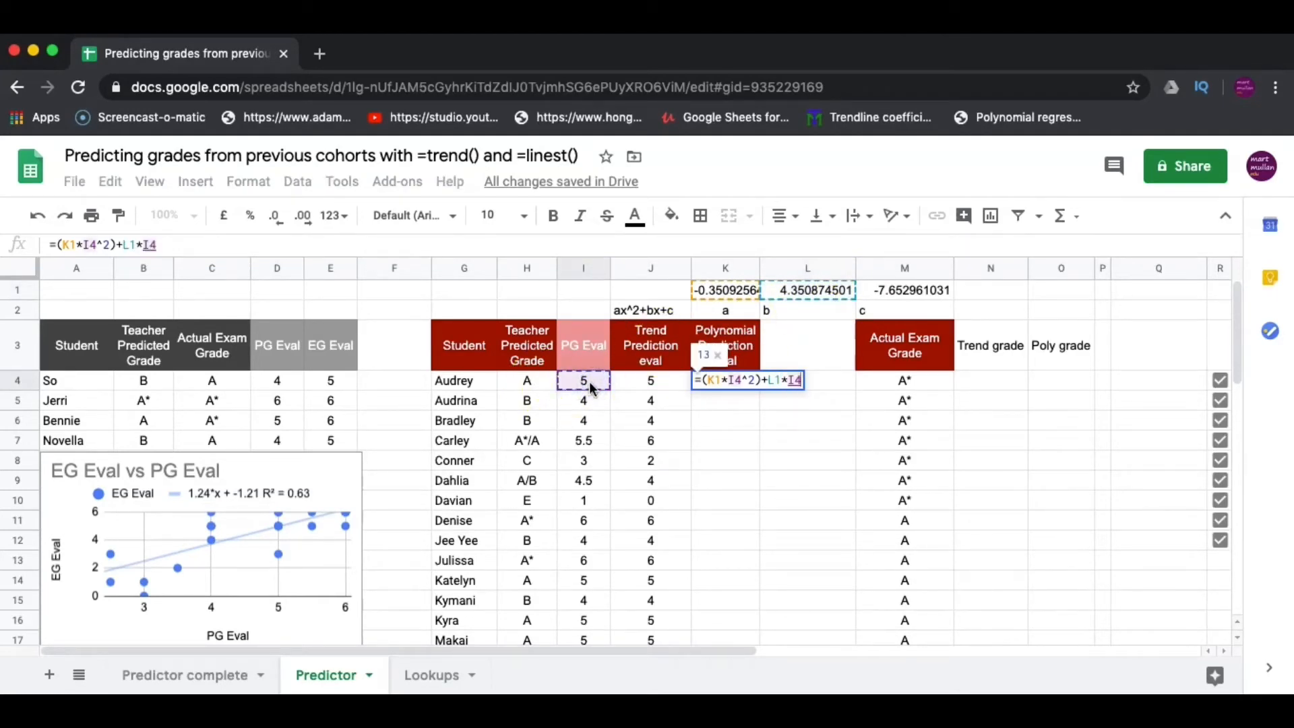
{"action": "left_click", "coordinate": [764, 381]}
{"action": "type", "text": "("}
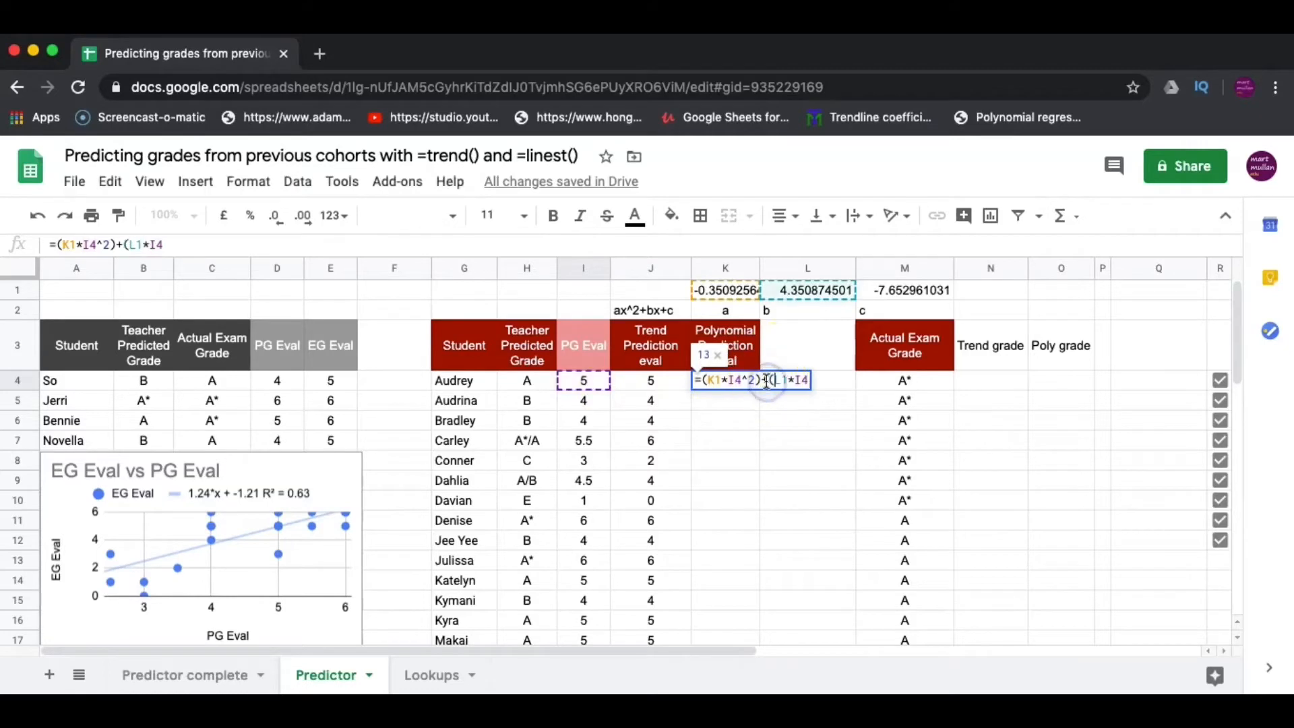
{"action": "left_click", "coordinate": [808, 382]}
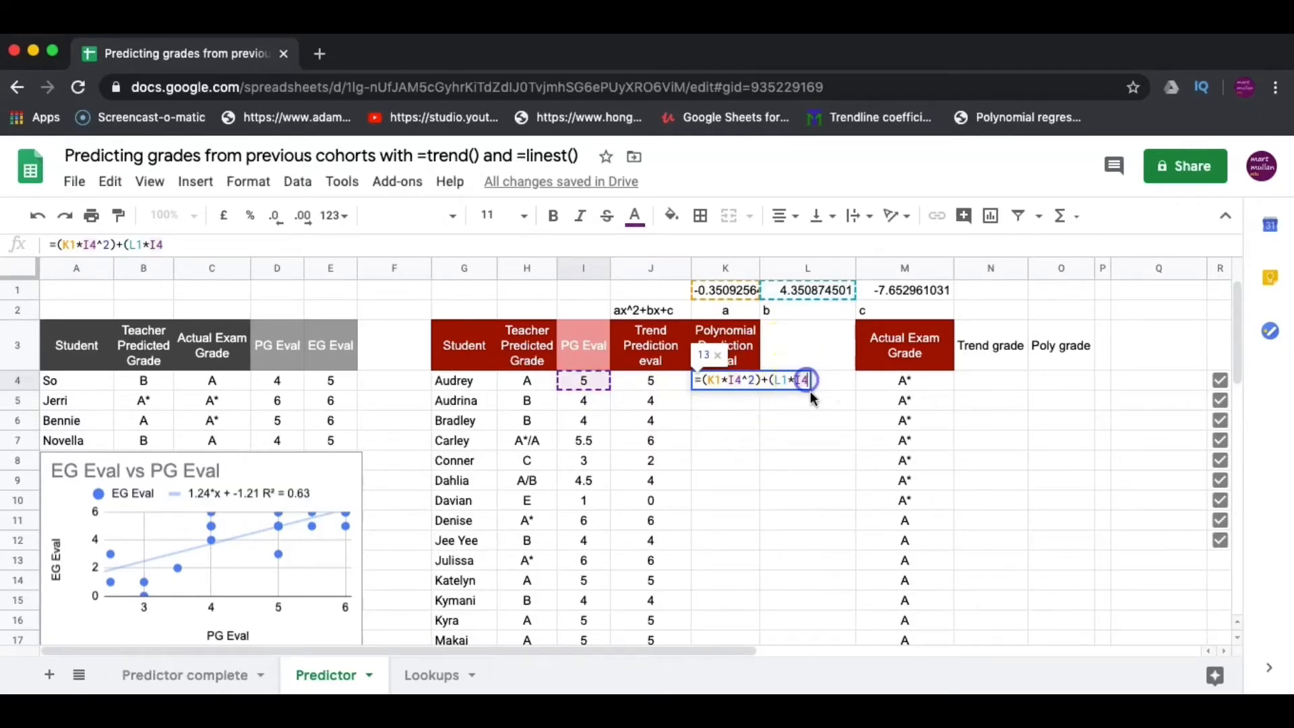
{"action": "type", "text": ")"}
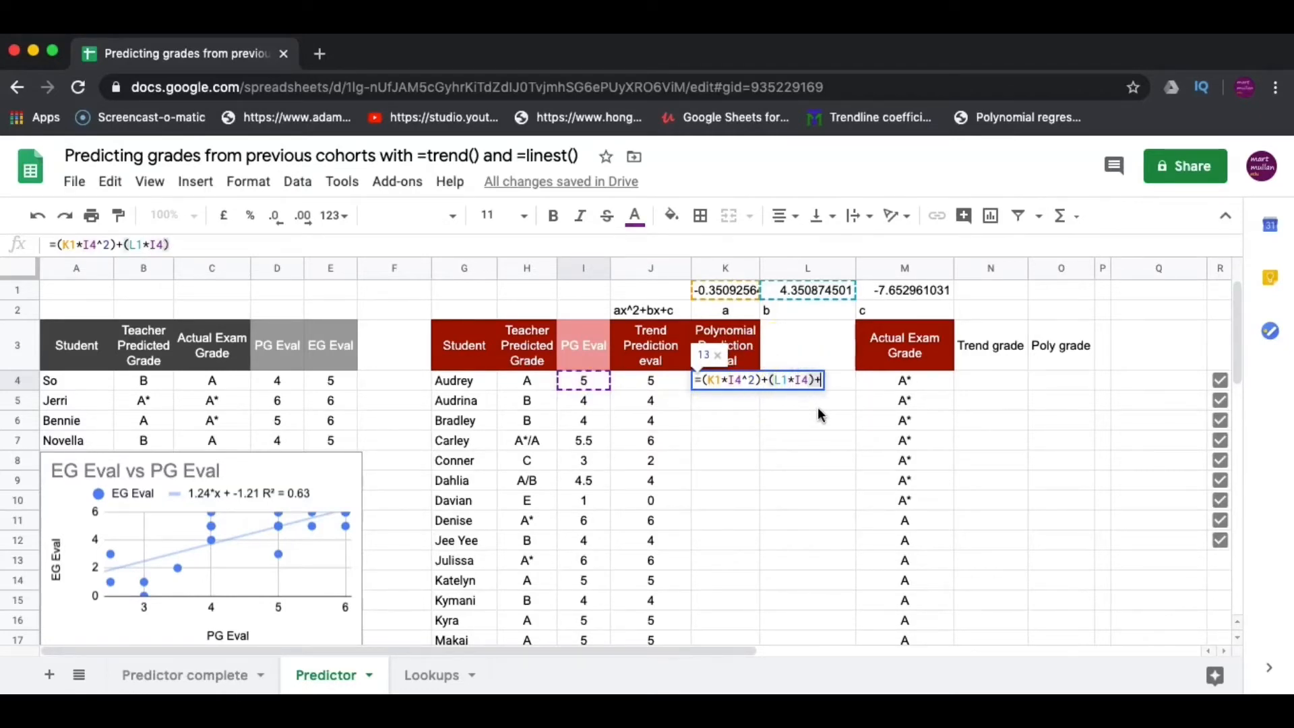
Add M1 as the constant term of the K4 formula and lock the row of the first coefficient as K$1
{"action": "type", "text": "+"}
{"action": "left_click", "coordinate": [916, 291]}
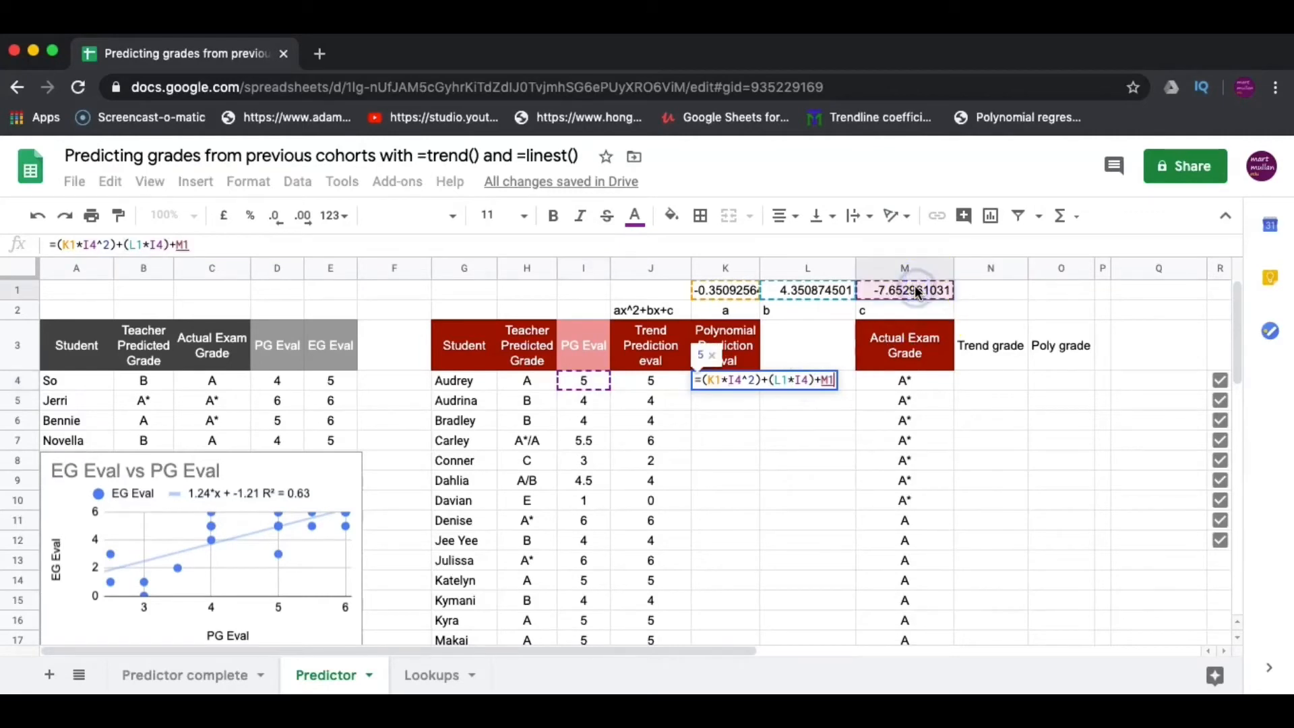
{"action": "left_click", "coordinate": [722, 381]}
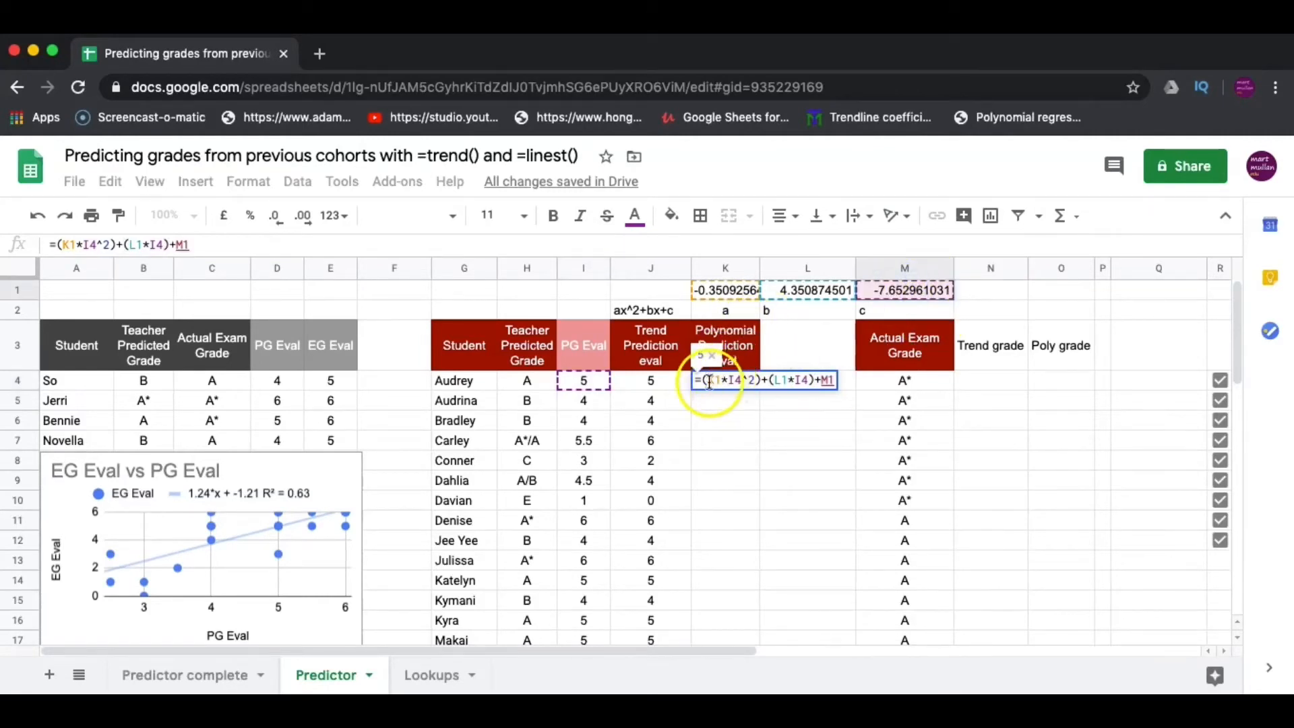
{"action": "left_click", "coordinate": [714, 382]}
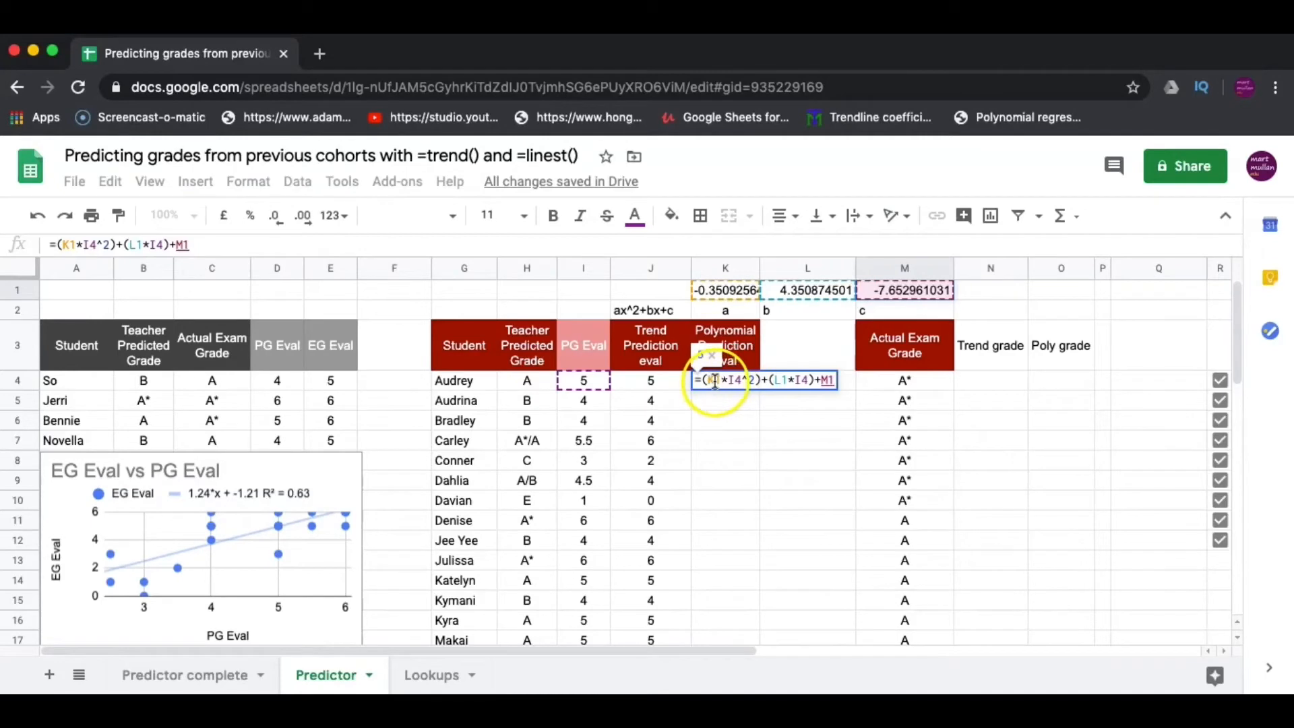
{"action": "type", "text": "$"}
{"action": "key", "text": "Right"}
{"action": "key", "text": "Right"}
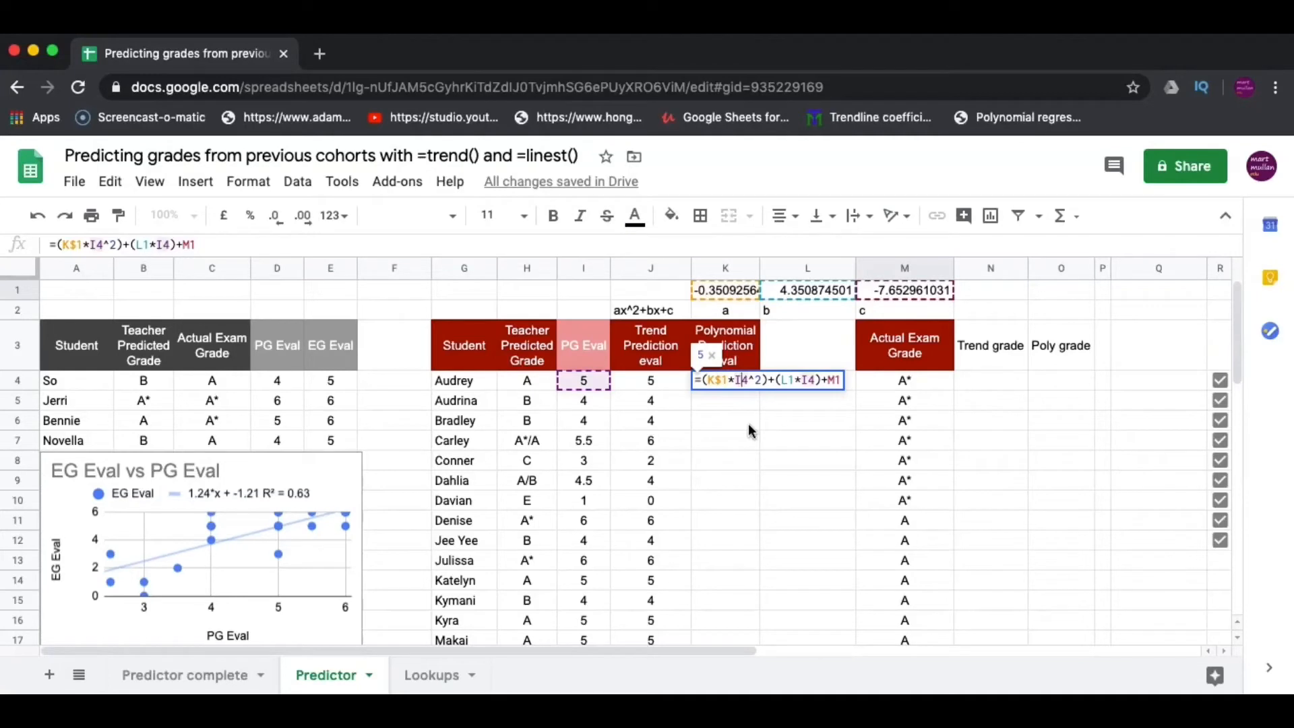
Lock the rows of the other two coefficients as L$1 and M$1 and commit the K4 formula
{"action": "key", "text": "Right"}
{"action": "key", "text": "Right"}
{"action": "key", "text": "Right"}
{"action": "key", "text": "Right"}
{"action": "key", "text": "Right"}
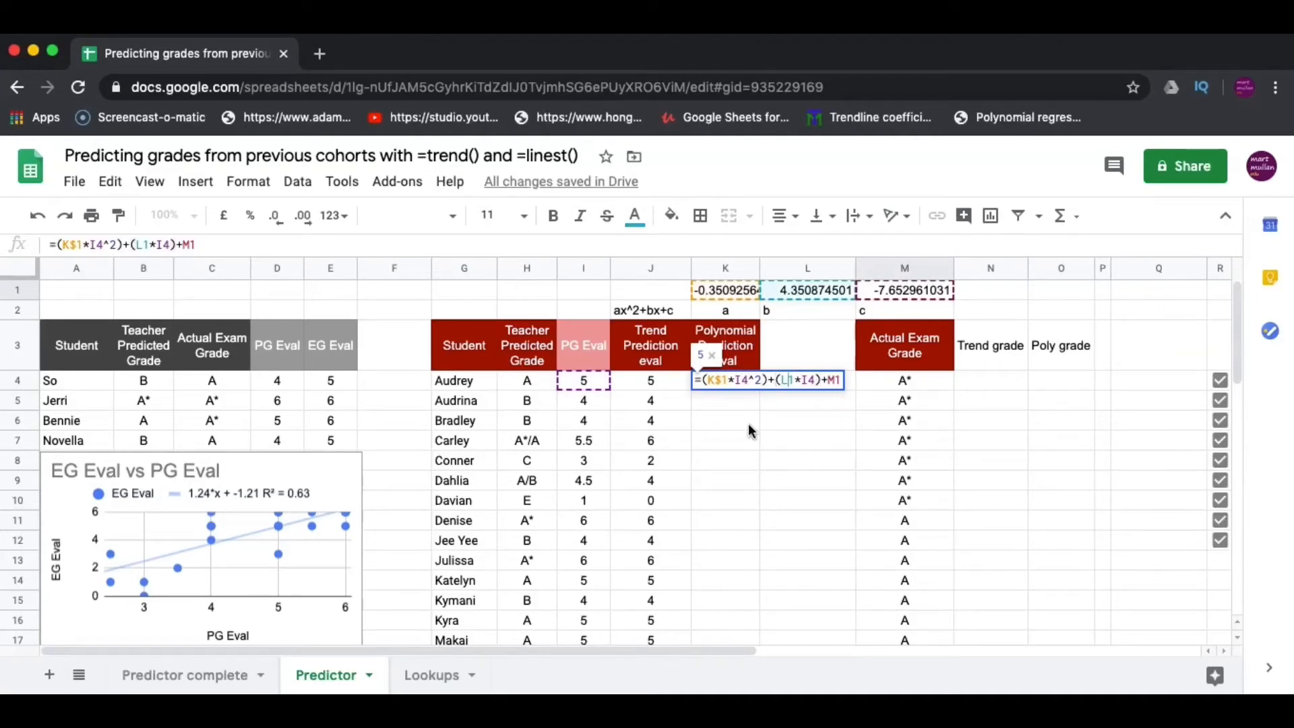
{"action": "key", "text": "Right"}
{"action": "type", "text": "$"}
{"action": "key", "text": "Right"}
{"action": "key", "text": "Right"}
{"action": "key", "text": "Right"}
{"action": "key", "text": "Right"}
{"action": "key", "text": "Right"}
{"action": "key", "text": "Right"}
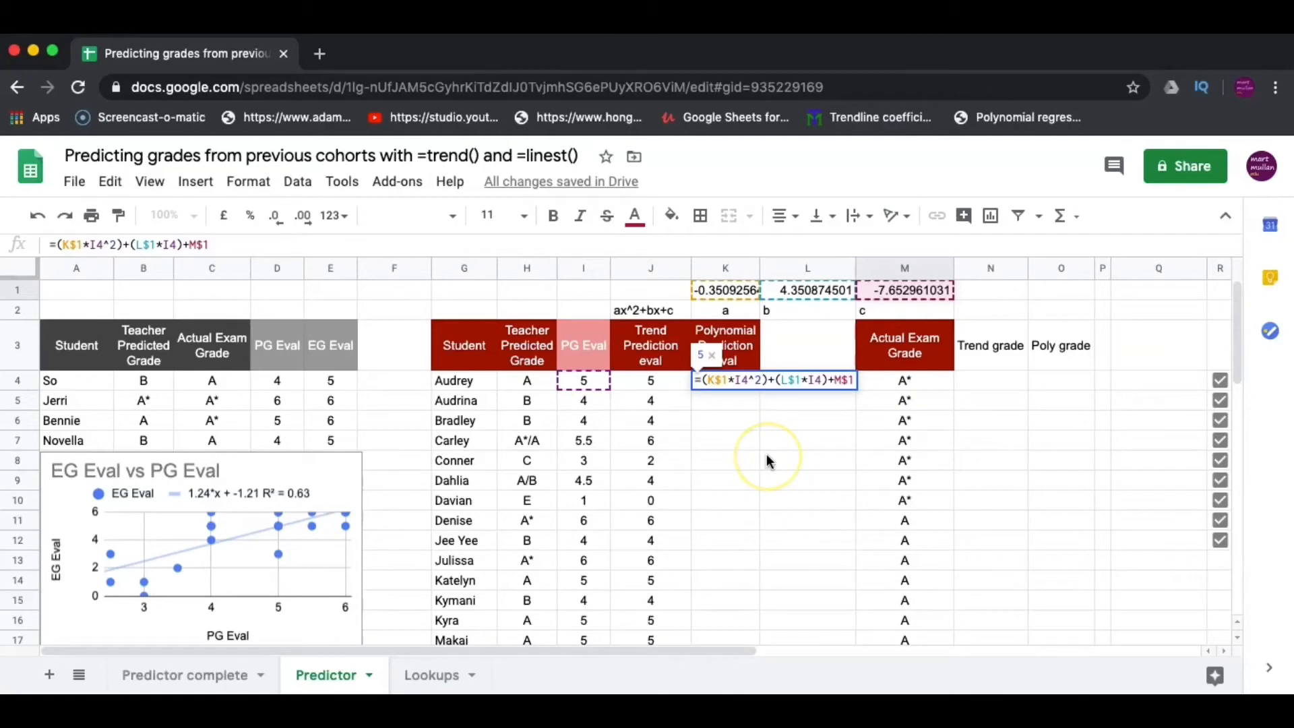
{"action": "key", "text": "Return"}
Fill the Polynomial Prediction eval formula from K4 down the column for the remaining students
{"action": "left_click", "coordinate": [721, 382]}
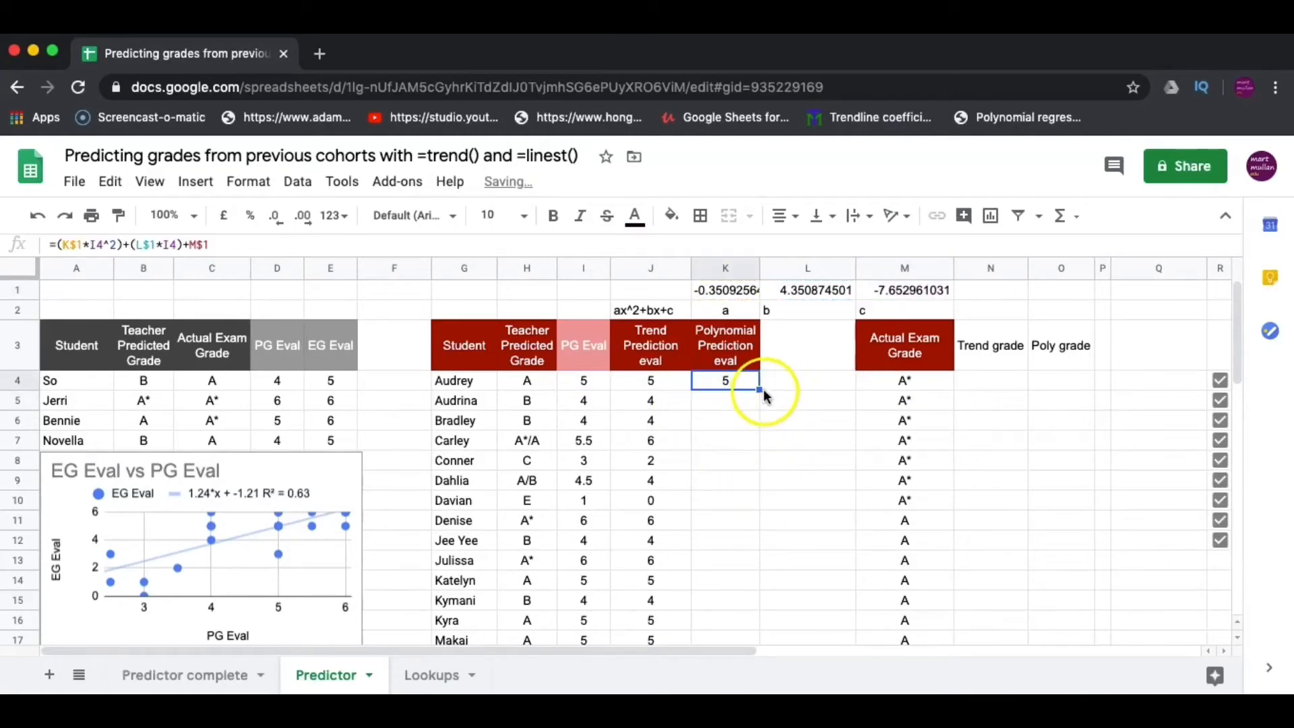
{"action": "left_click_drag", "start_coordinate": [760, 391], "coordinate": [742, 539]}
{"action": "scroll", "coordinate": [722, 337], "scroll_direction": "up", "scroll_amount": 10}
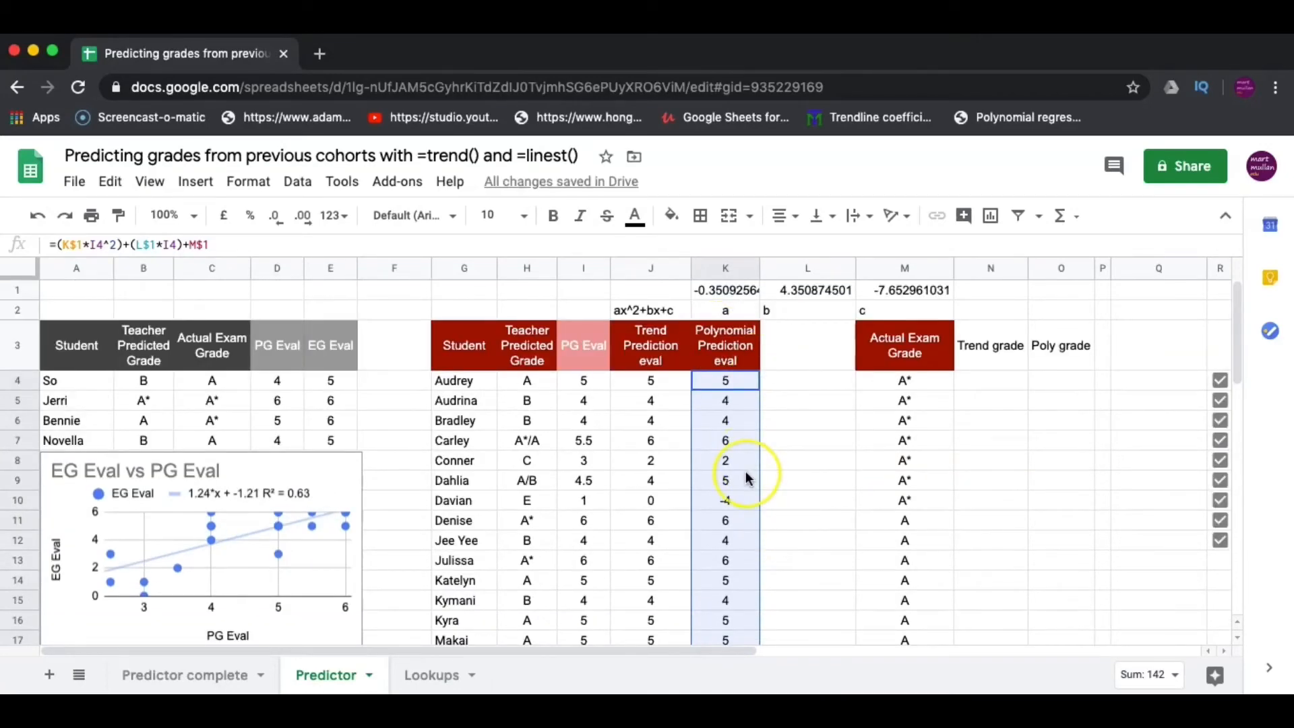
Start a VLOOKUP formula in N4 under Trend grade with J4 as the search key
{"action": "scroll", "coordinate": [745, 471], "scroll_direction": "right", "scroll_amount": 6}
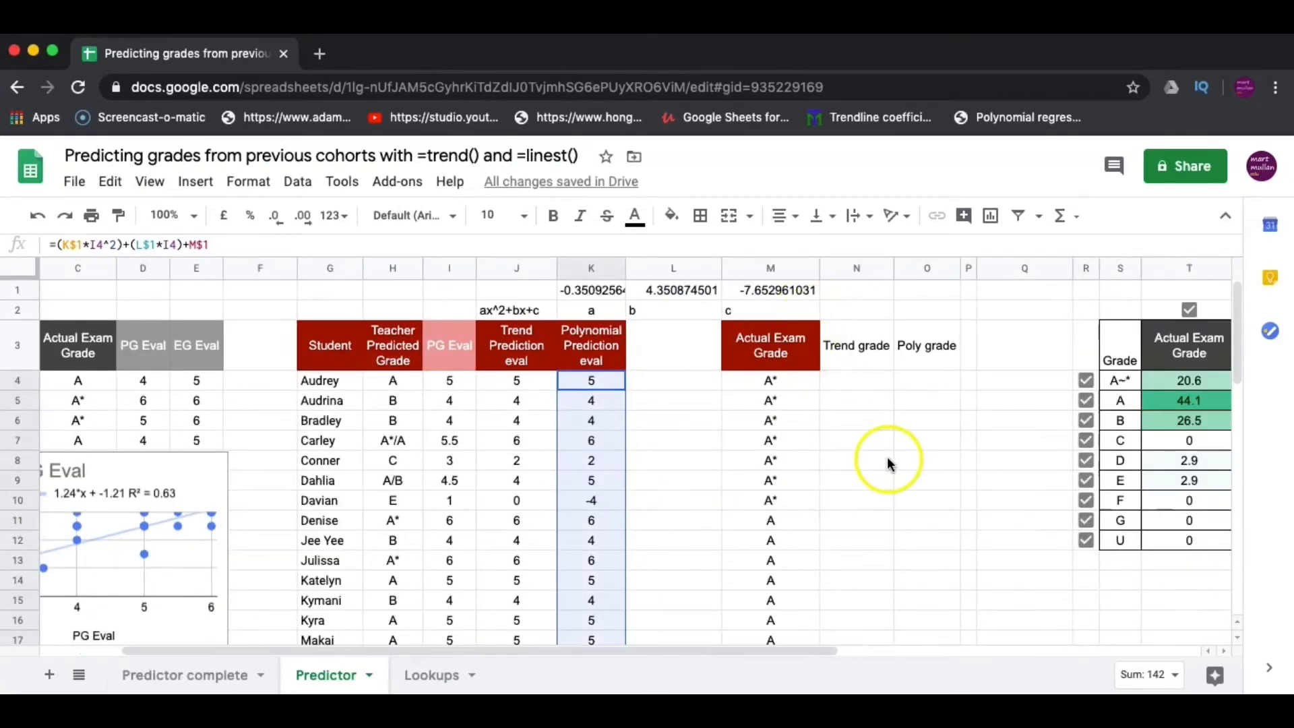
{"action": "scroll", "coordinate": [722, 446], "scroll_direction": "left", "scroll_amount": 2}
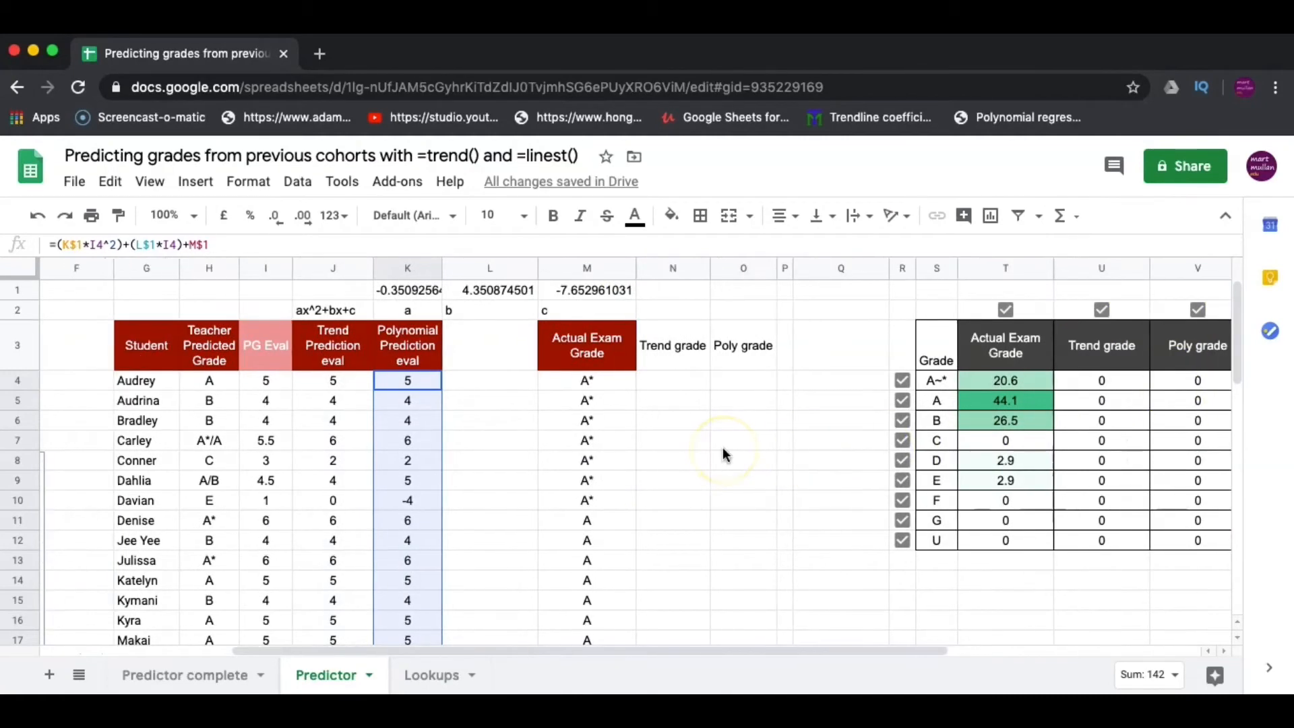
{"action": "scroll", "coordinate": [741, 386], "scroll_direction": "left", "scroll_amount": 1}
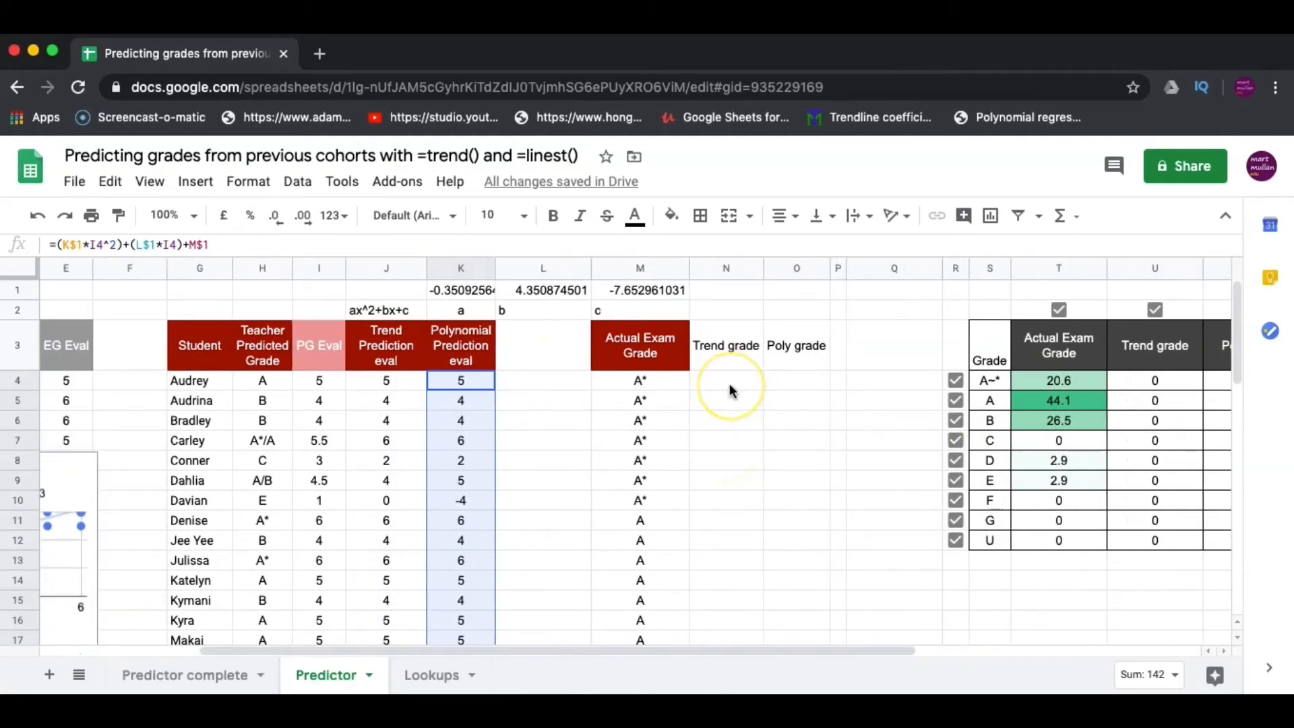
{"action": "left_click", "coordinate": [658, 383]}
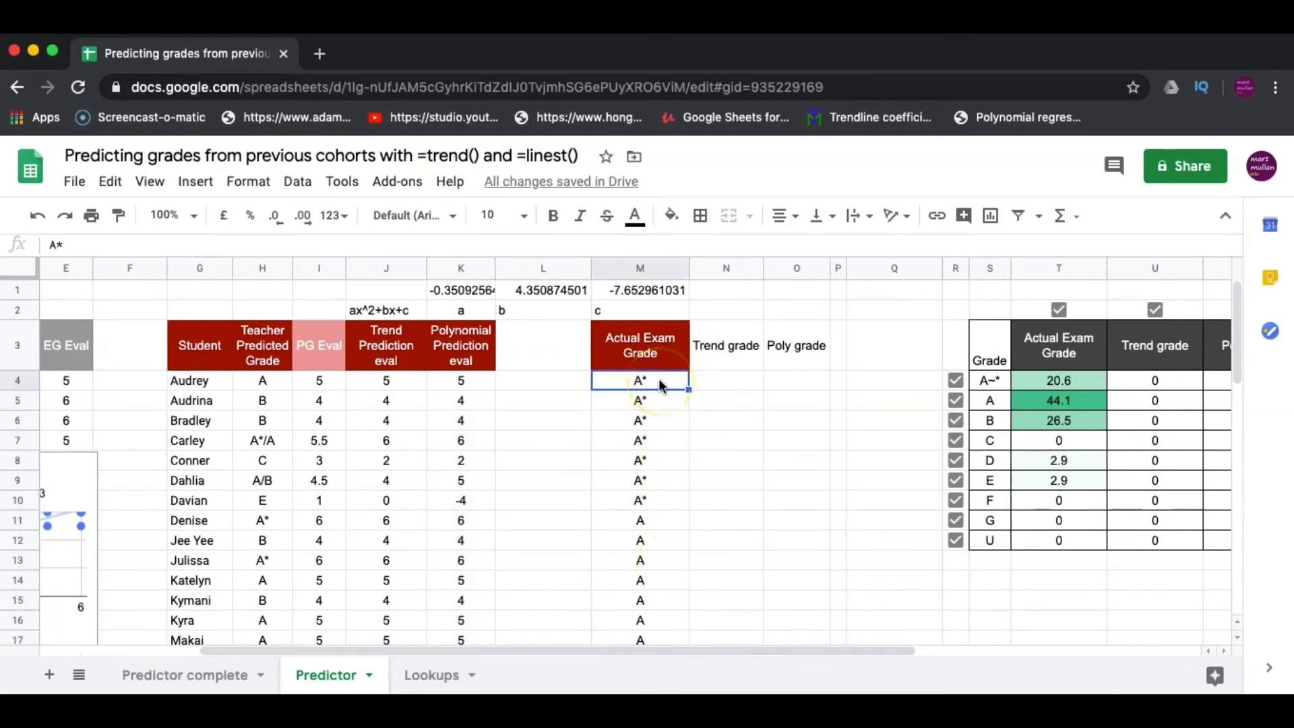
{"action": "left_click", "coordinate": [743, 383]}
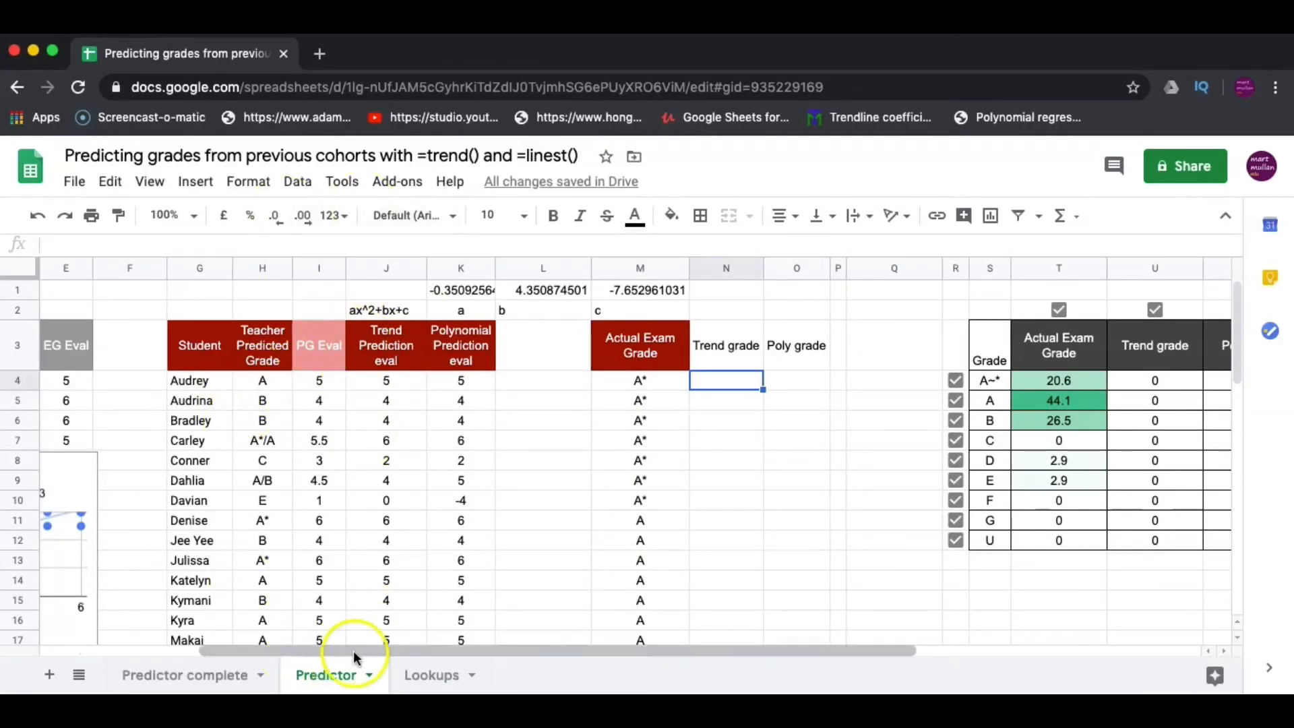
{"action": "left_click", "coordinate": [429, 674]}
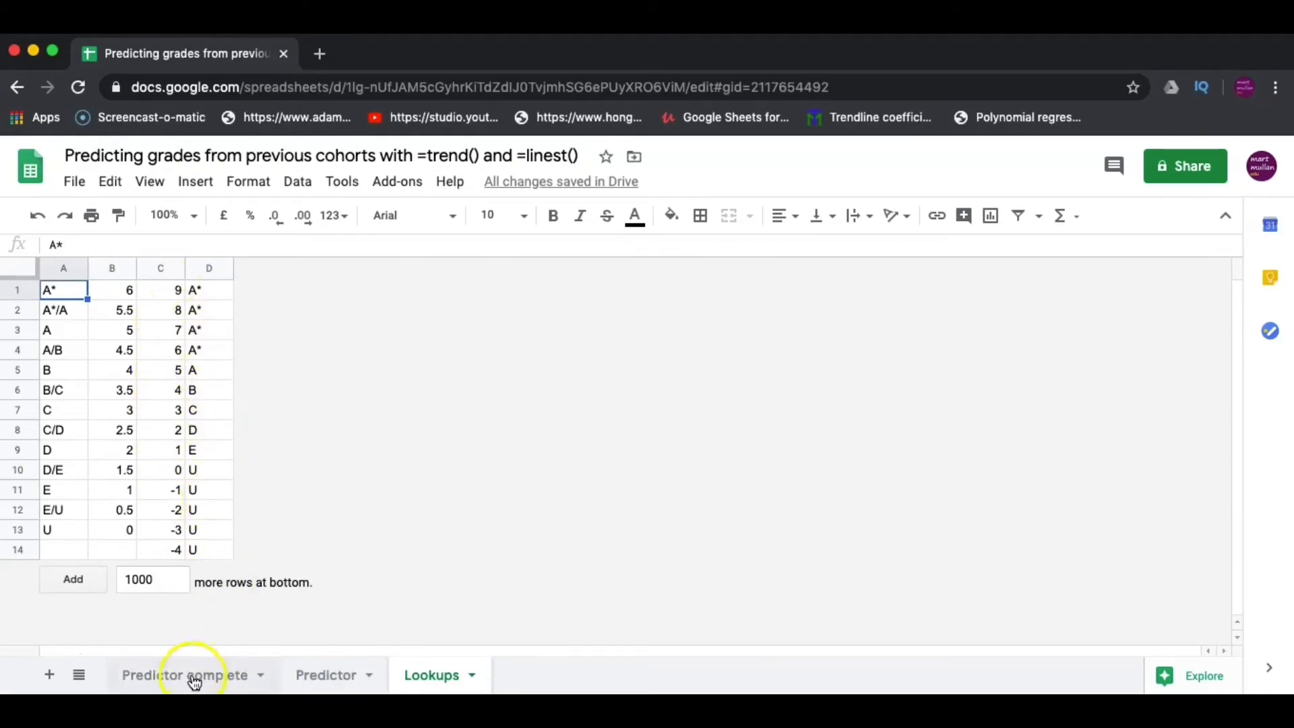
{"action": "left_click", "coordinate": [326, 675]}
{"action": "type", "text": "=vl"}
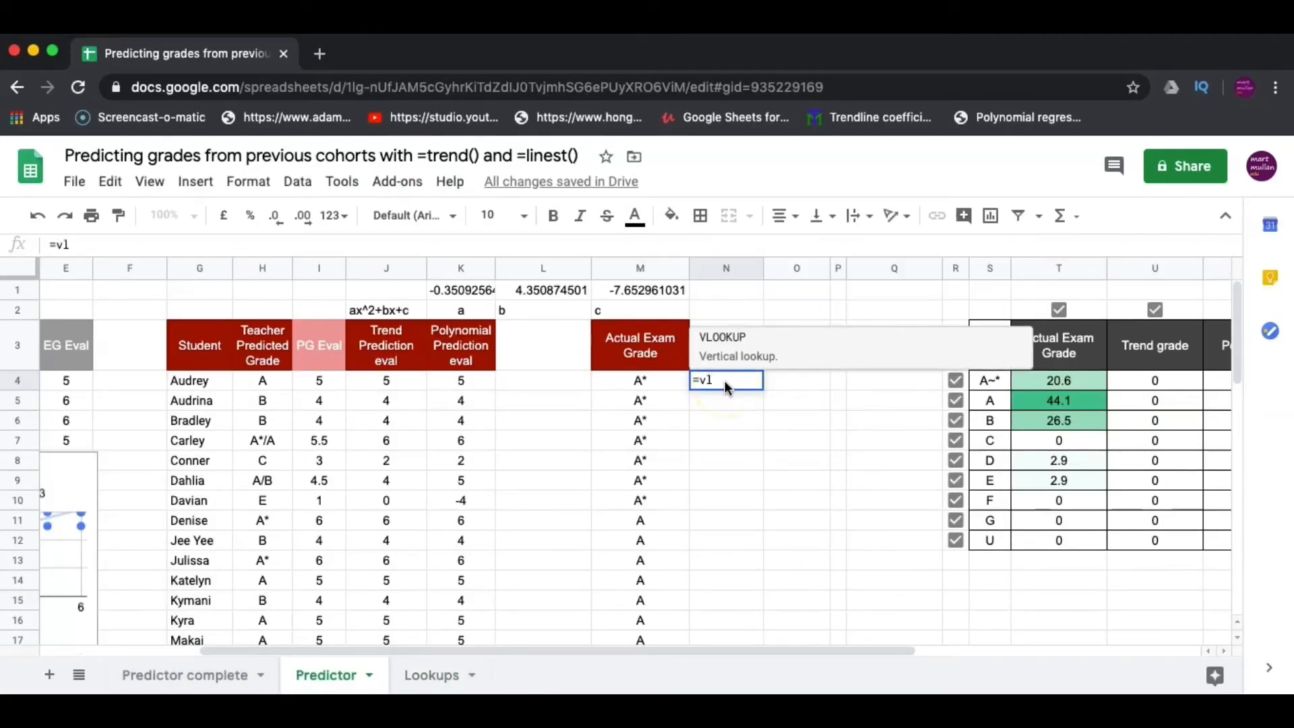
{"action": "left_click", "coordinate": [727, 347]}
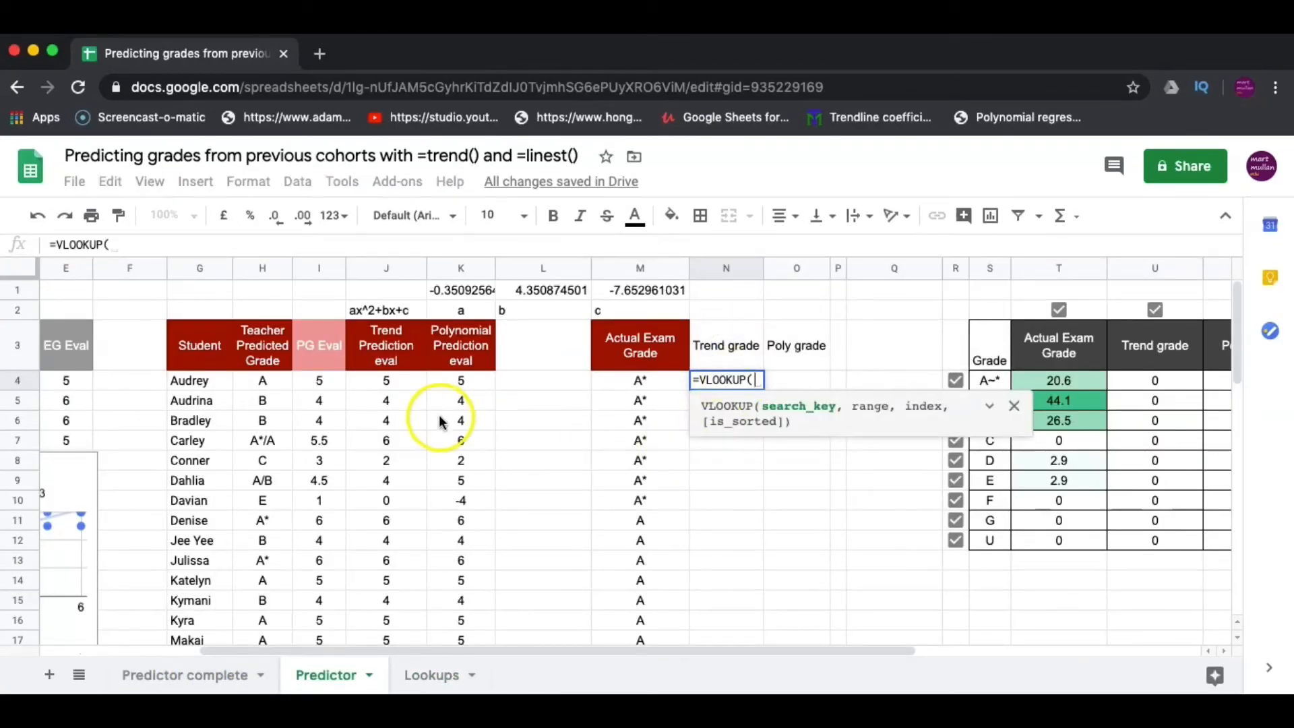
{"action": "left_click", "coordinate": [385, 379]}
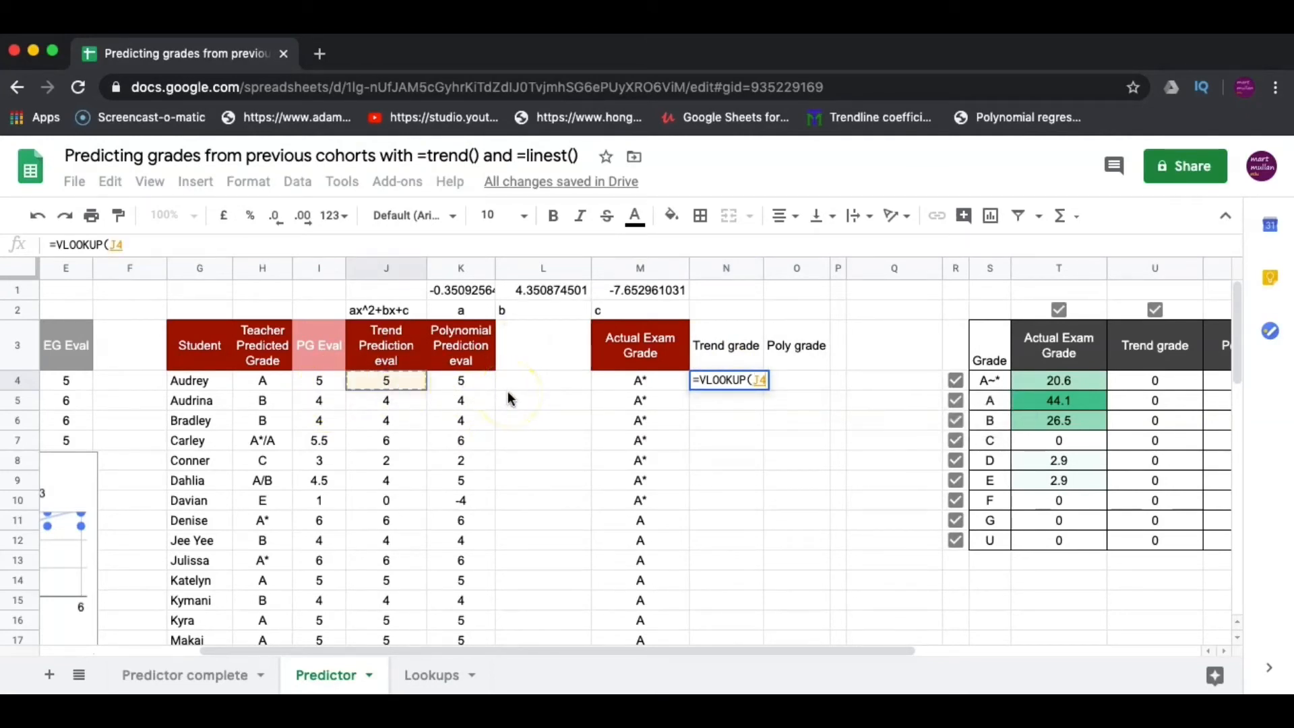
{"action": "type", "text": ","}
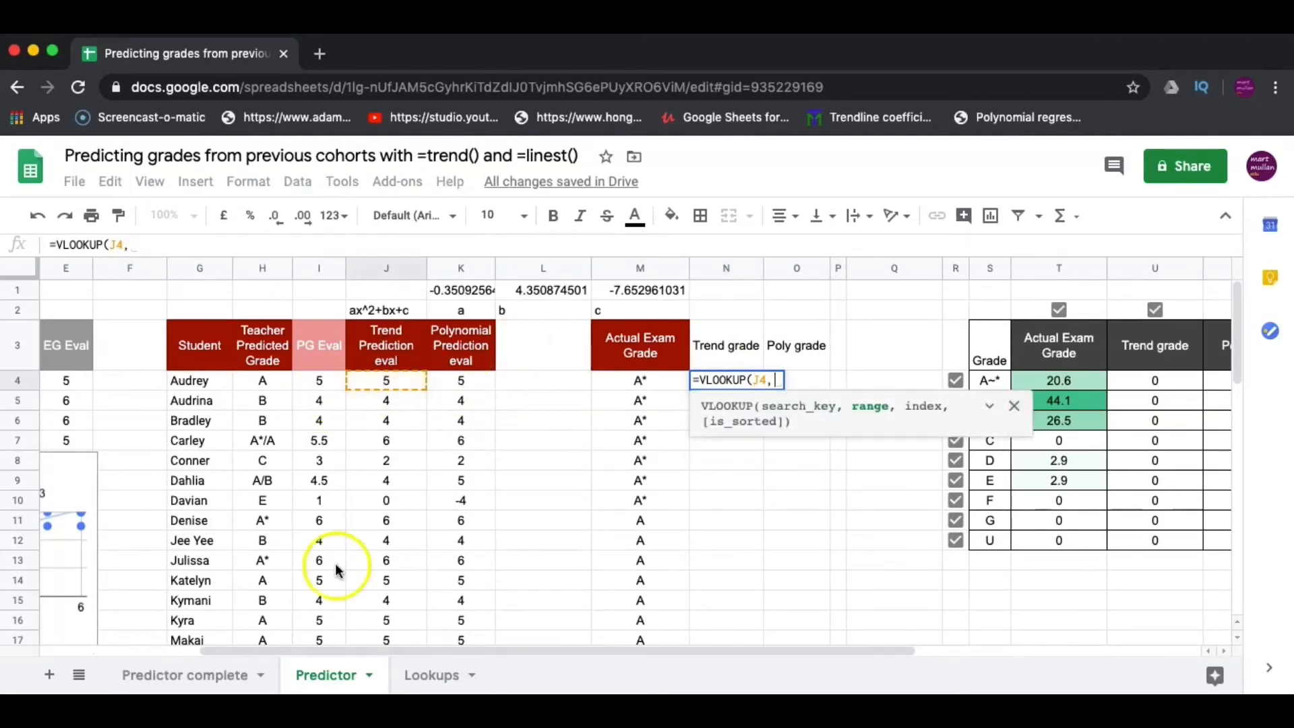
Complete the N4 VLOOKUP with range Lookups!C1:D14, index 2 and false for exact matching
{"action": "left_click", "coordinate": [414, 677]}
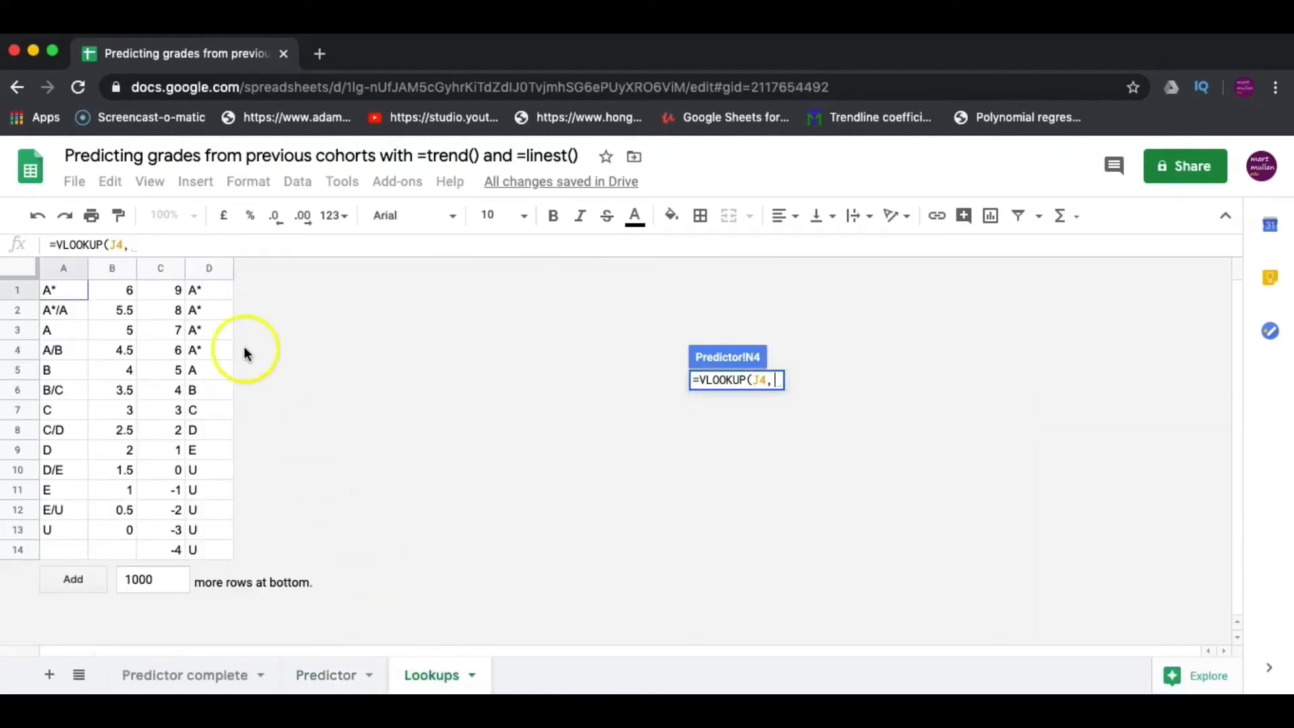
{"action": "left_click_drag", "start_coordinate": [161, 292], "coordinate": [203, 546]}
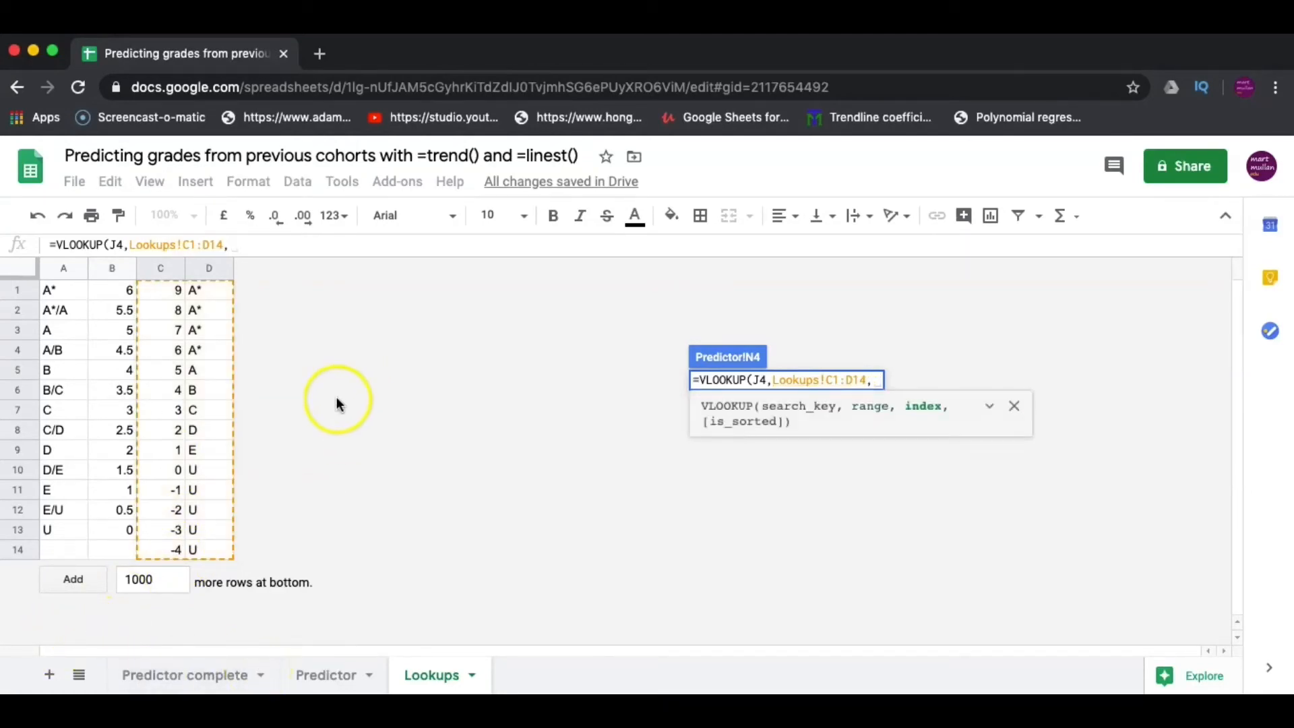
{"action": "type", "text": "2,false"}
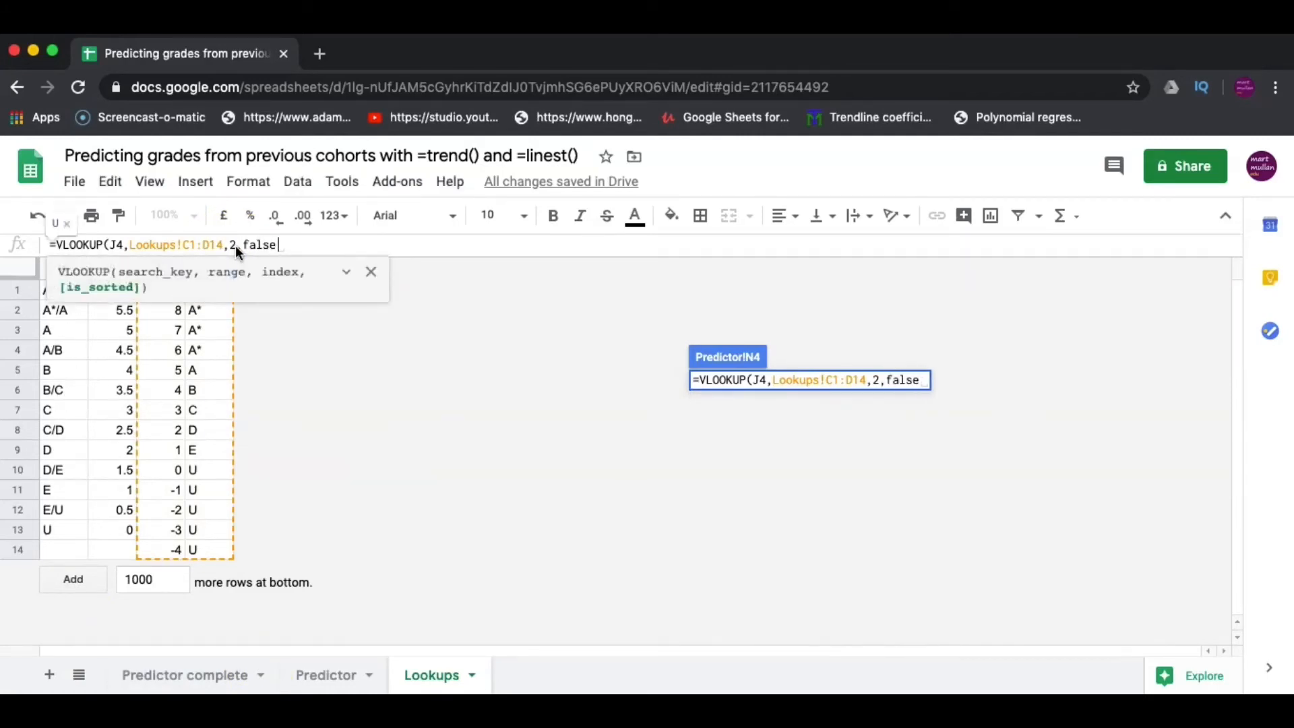
{"action": "type", "text": ")"}
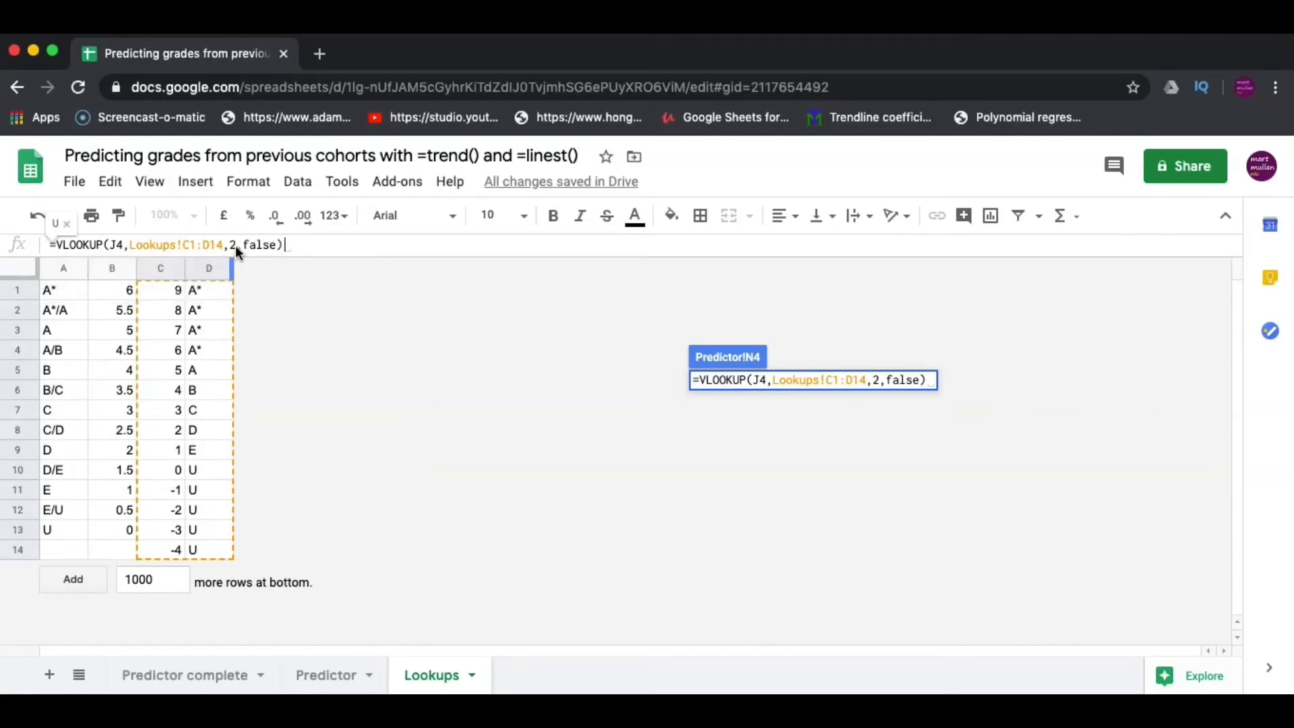
{"action": "key", "text": "Return"}
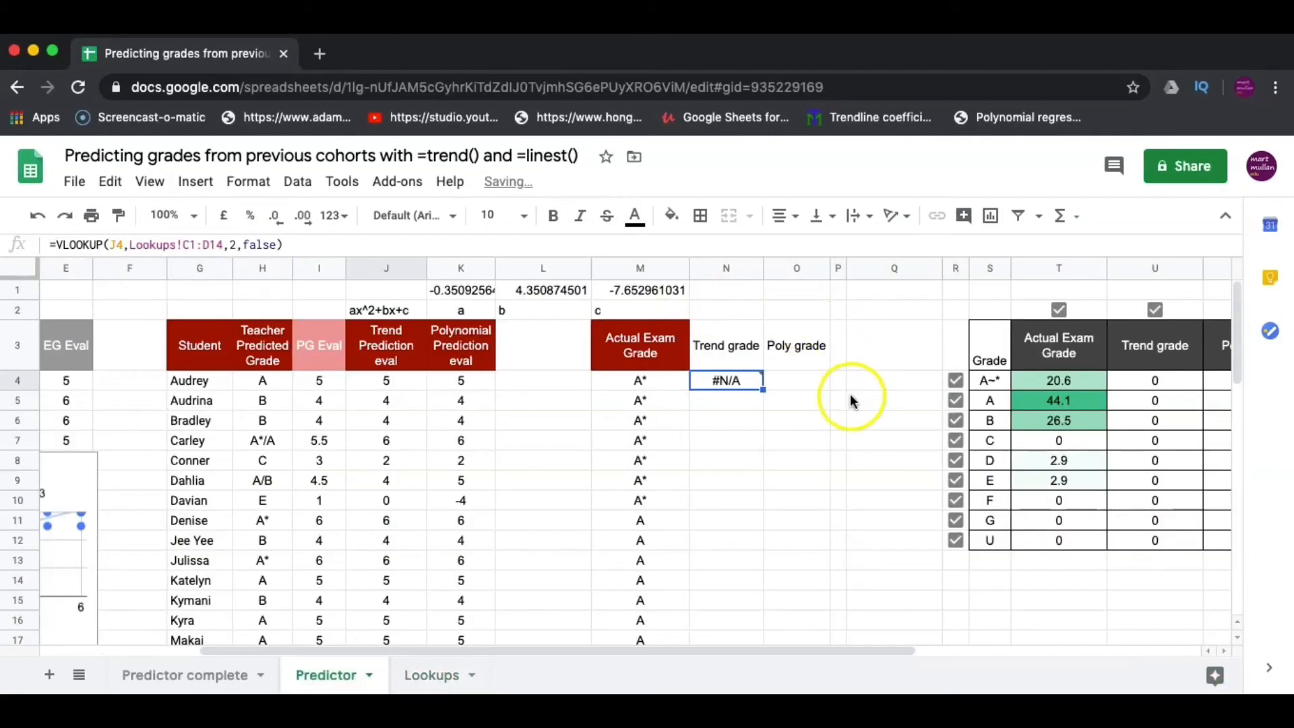
Wrap the J4 search key of the N4 VLOOKUP in a round() function
{"action": "left_click", "coordinate": [725, 386]}
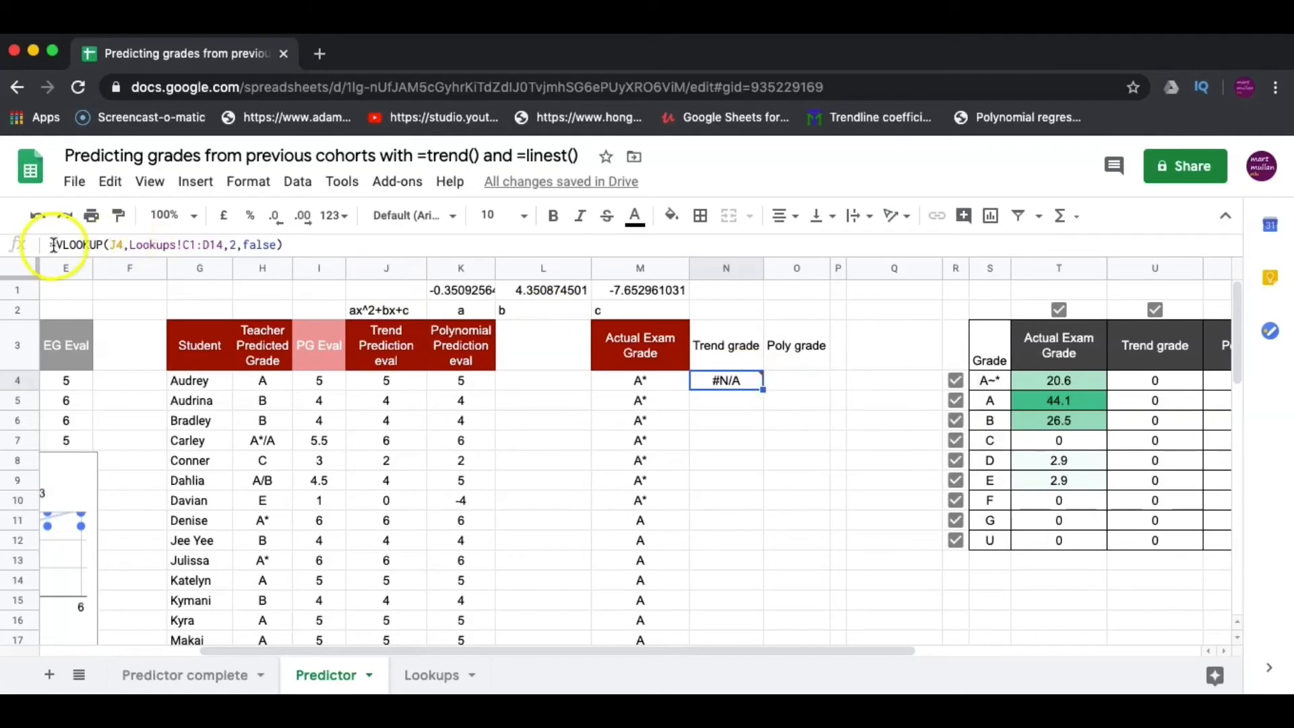
{"action": "left_click", "coordinate": [112, 245]}
{"action": "type", "text": "round("}
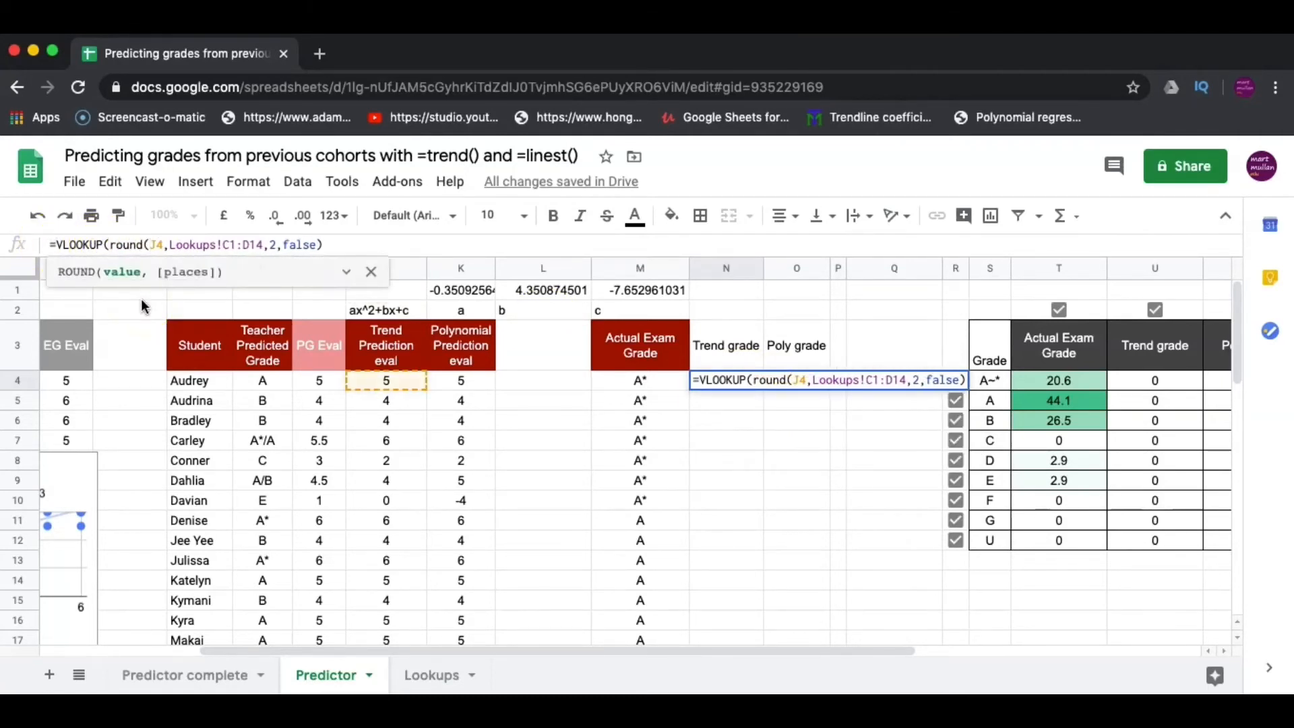
{"action": "type", "text": ")"}
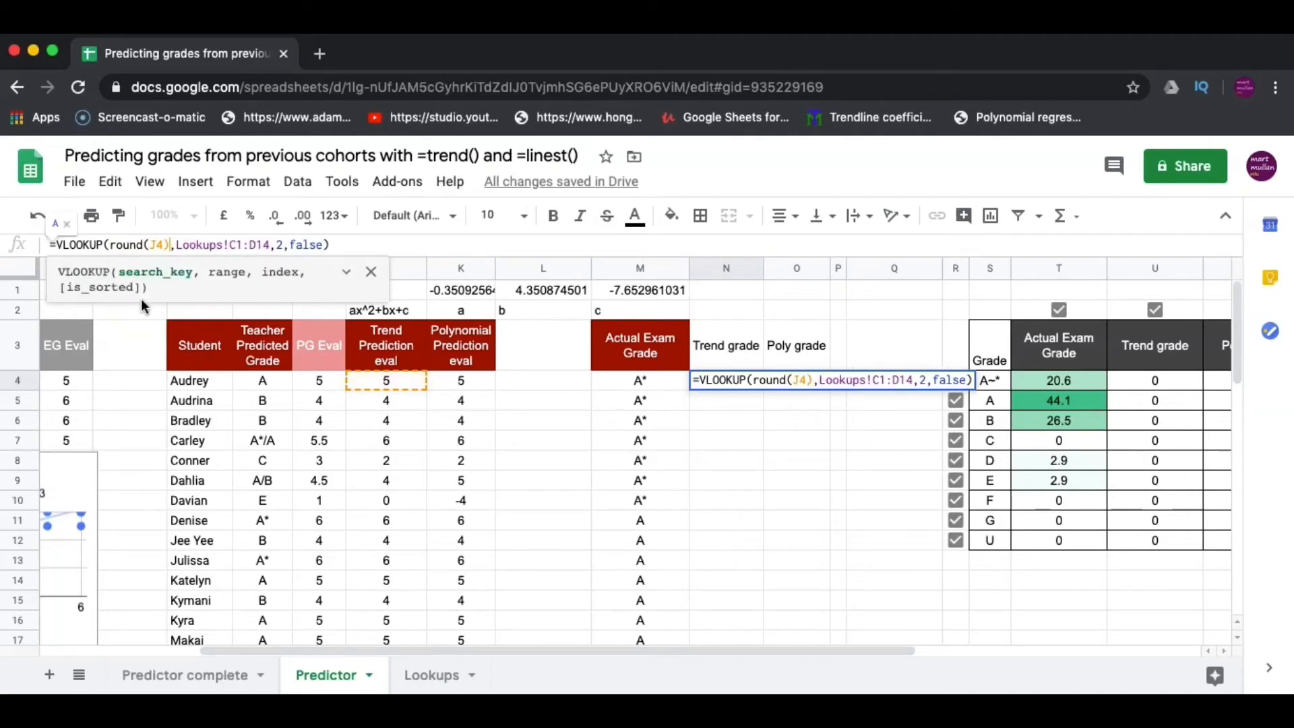
{"action": "key", "text": "Return"}
Make the lookup range in the N4 formula absolute as Lookups!$C$1:$D$14
{"action": "left_click", "coordinate": [721, 377]}
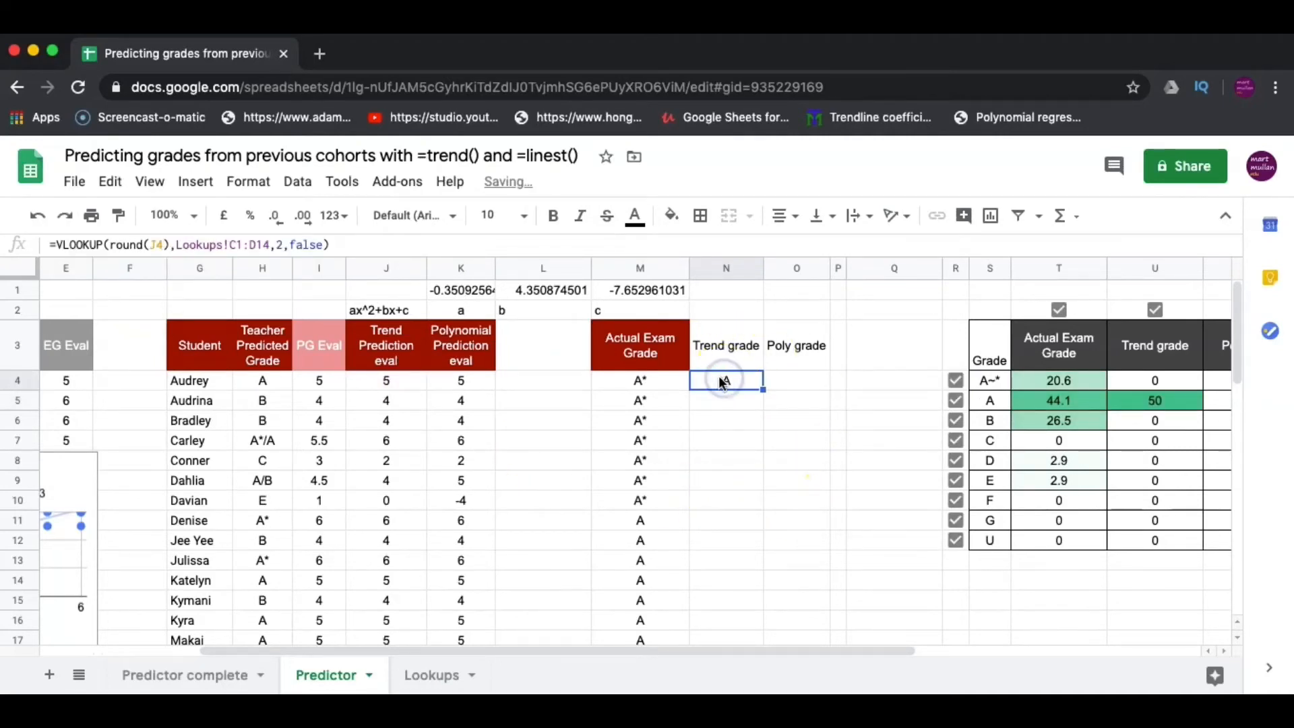
{"action": "left_click", "coordinate": [235, 245]}
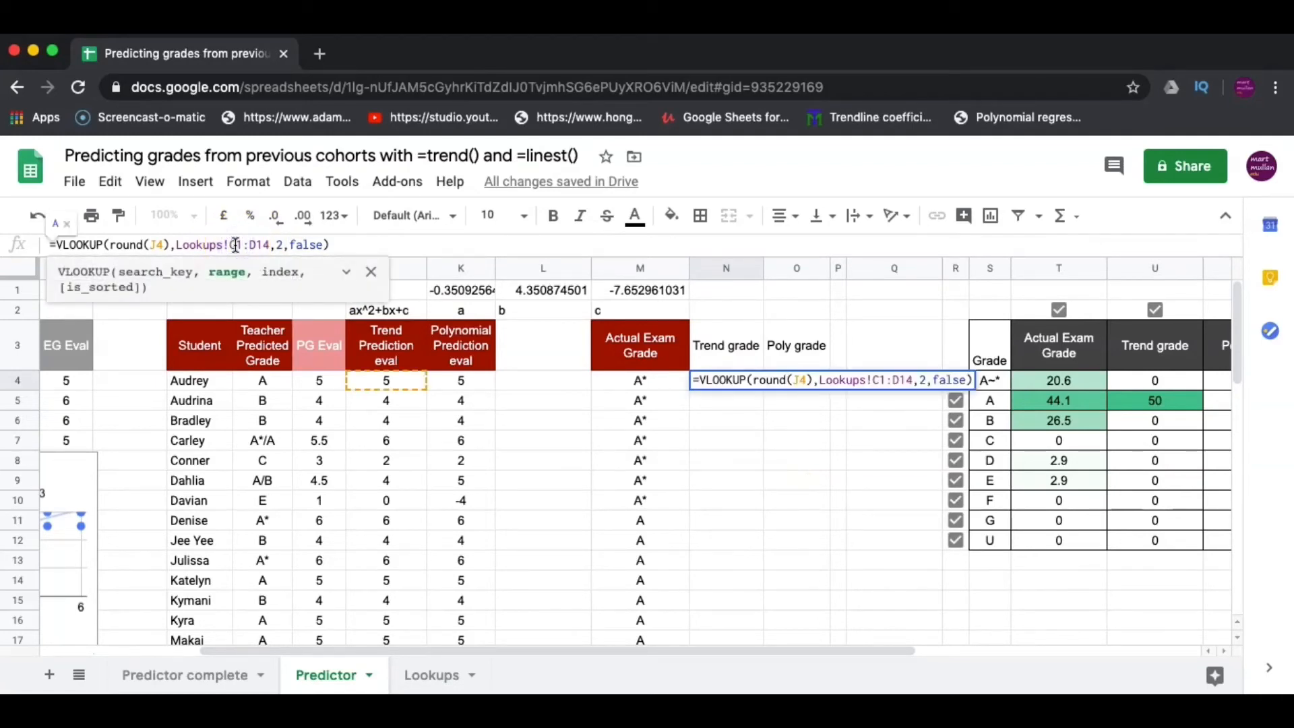
{"action": "type", "text": "$"}
{"action": "key", "text": "Right"}
{"action": "type", "text": "$"}
{"action": "key", "text": "Right"}
{"action": "key", "text": "Right"}
{"action": "type", "text": "$C$"}
{"action": "key", "text": "Return"}
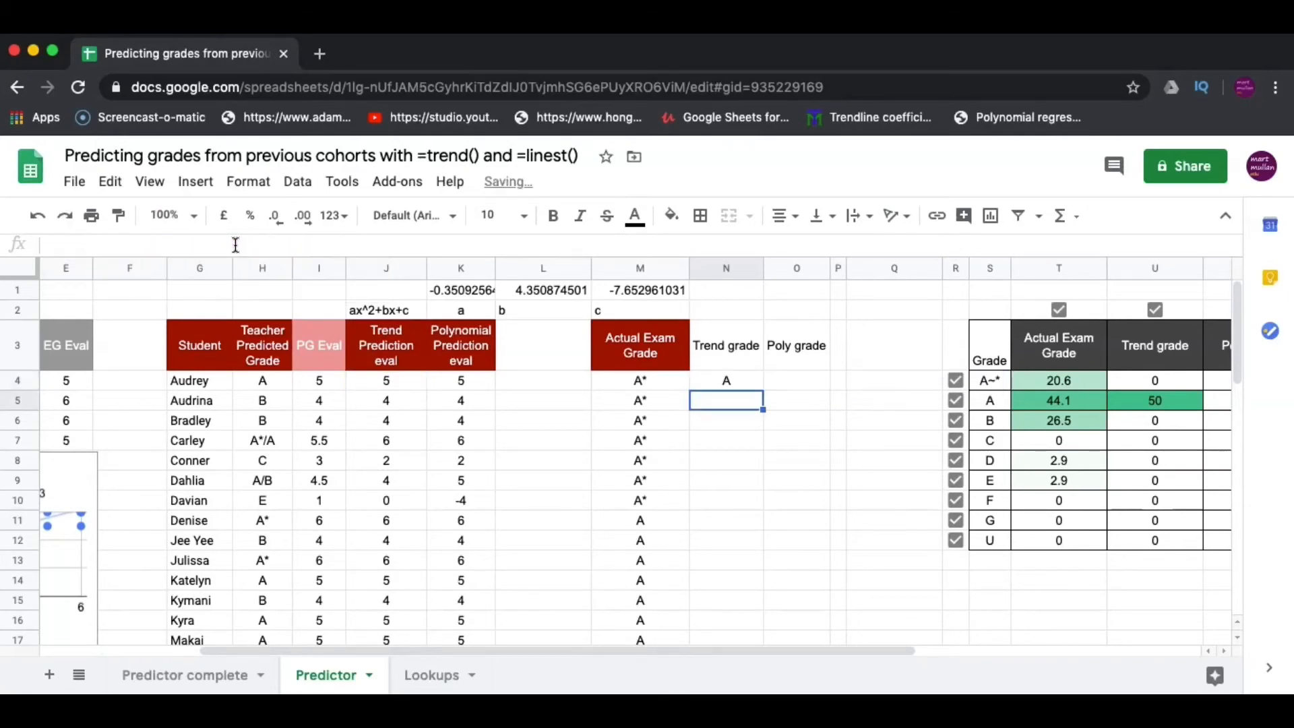
Fill the Trend grade formula from N4 down the column for the remaining students
{"action": "left_click", "coordinate": [738, 382]}
{"action": "left_click_drag", "start_coordinate": [762, 388], "coordinate": [739, 517]}
{"action": "scroll", "coordinate": [727, 413], "scroll_direction": "up", "scroll_amount": 10}
Copy the formula text from N4 into O4 under Poly grade
{"action": "left_click", "coordinate": [730, 377]}
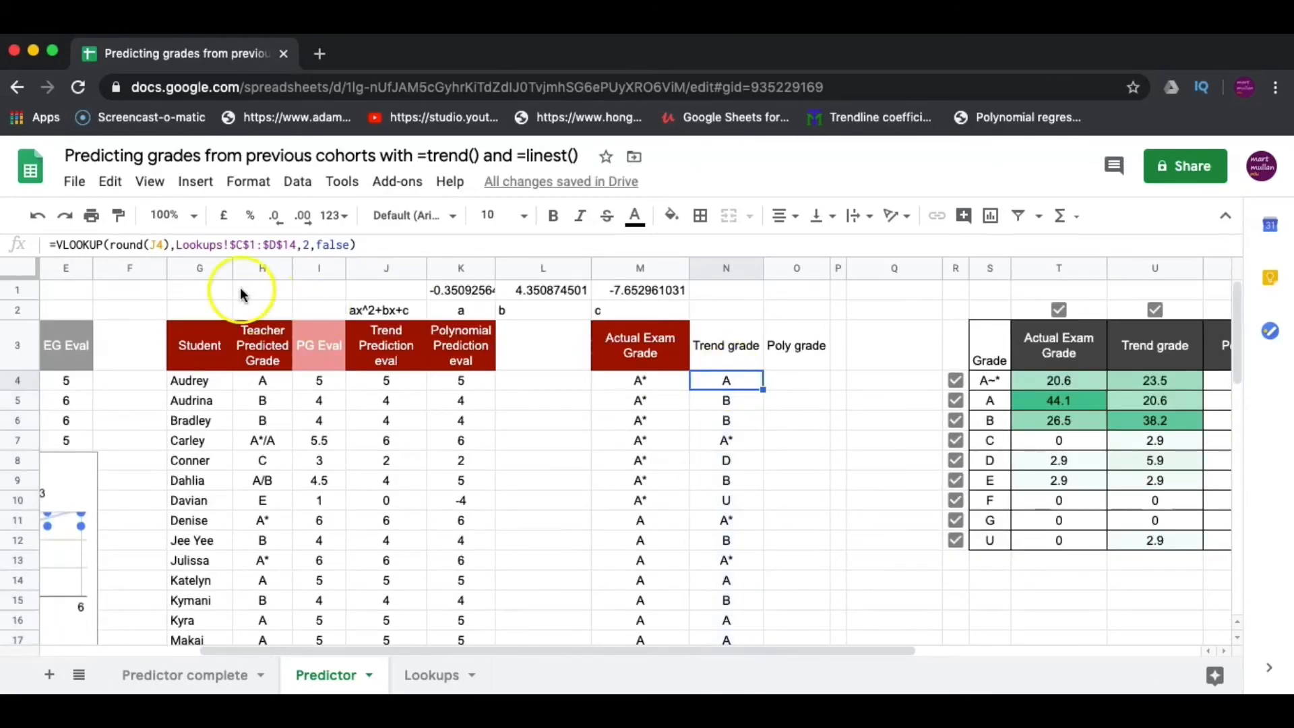
{"action": "triple_click", "coordinate": [224, 244]}
{"action": "key", "text": "ctrl+c"}
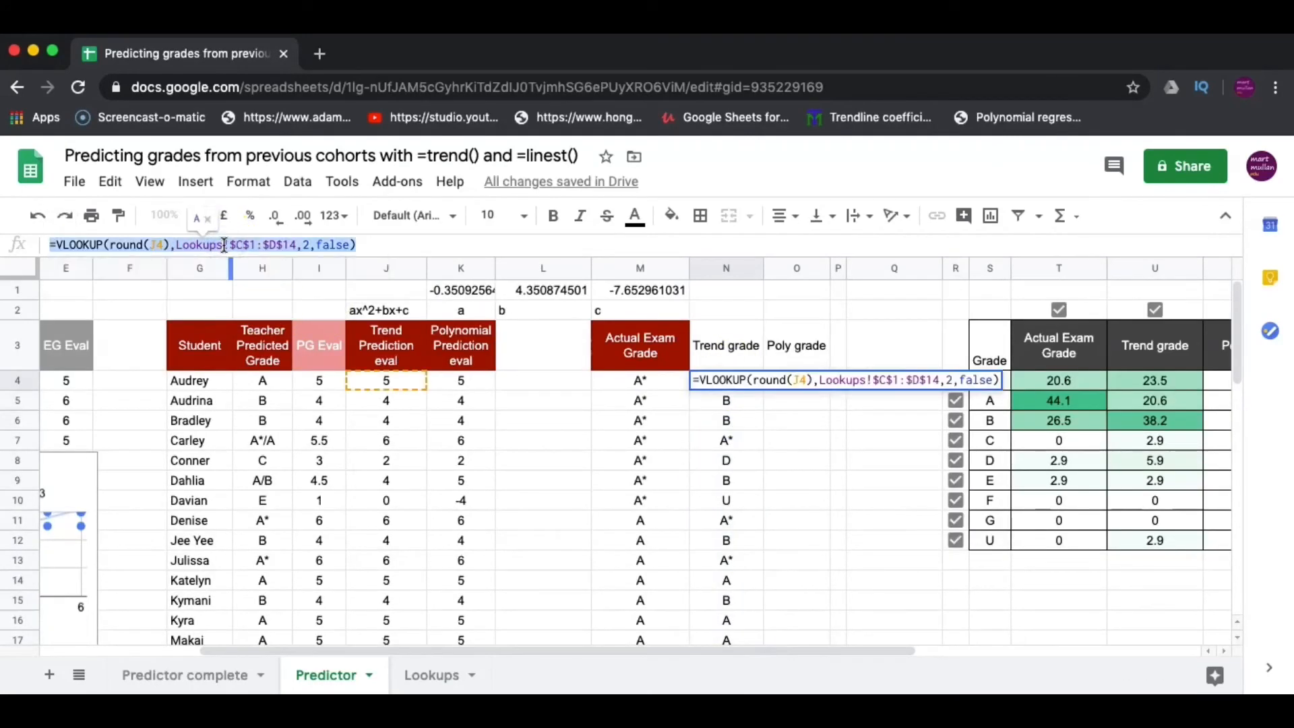
{"action": "key", "text": "Return"}
{"action": "double_click", "coordinate": [788, 380]}
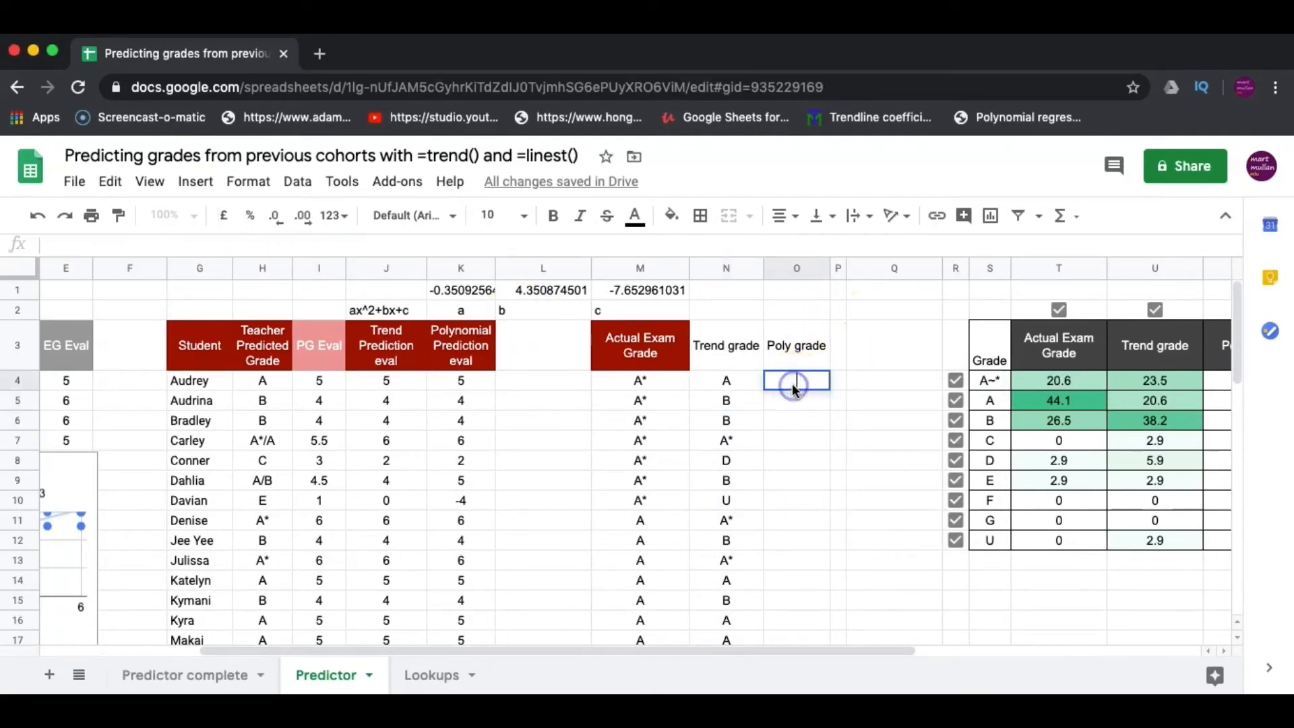
{"action": "key", "text": "ctrl+v"}
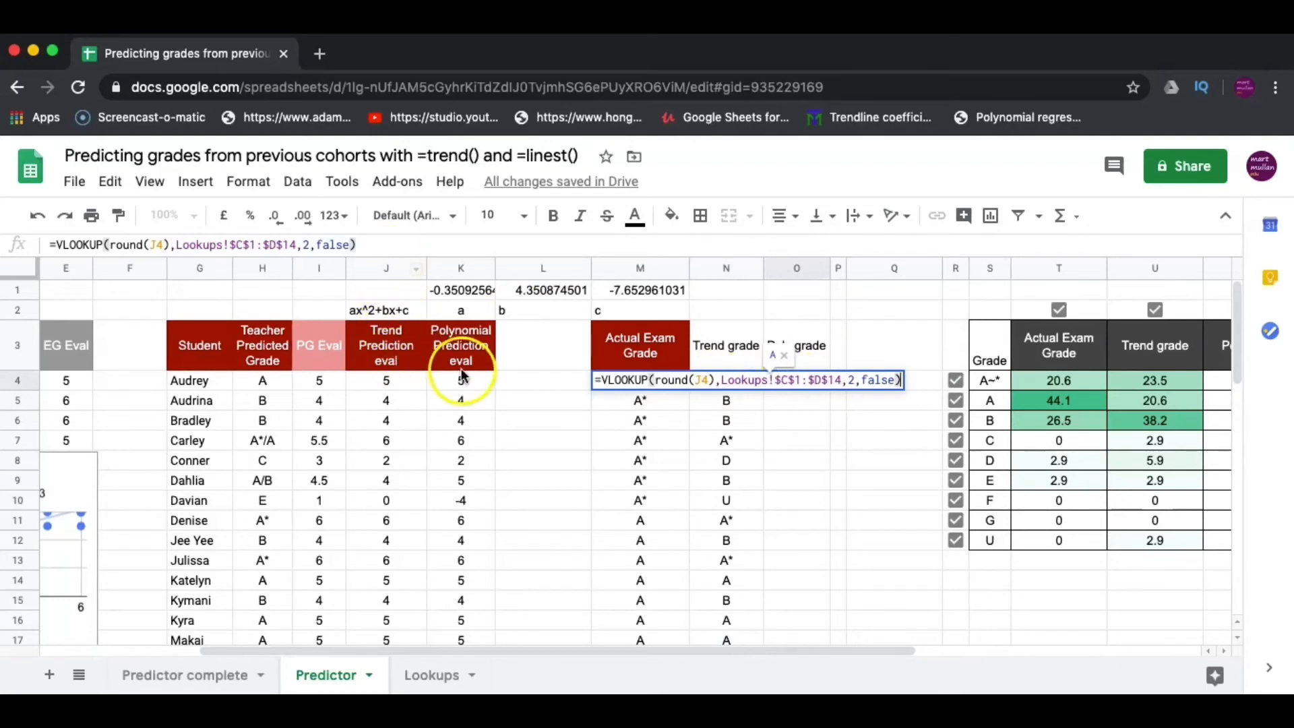
Change the rounded lookup key in the O4 formula to K4 and fill the Poly grade column down to row 36
{"action": "double_click", "coordinate": [704, 381]}
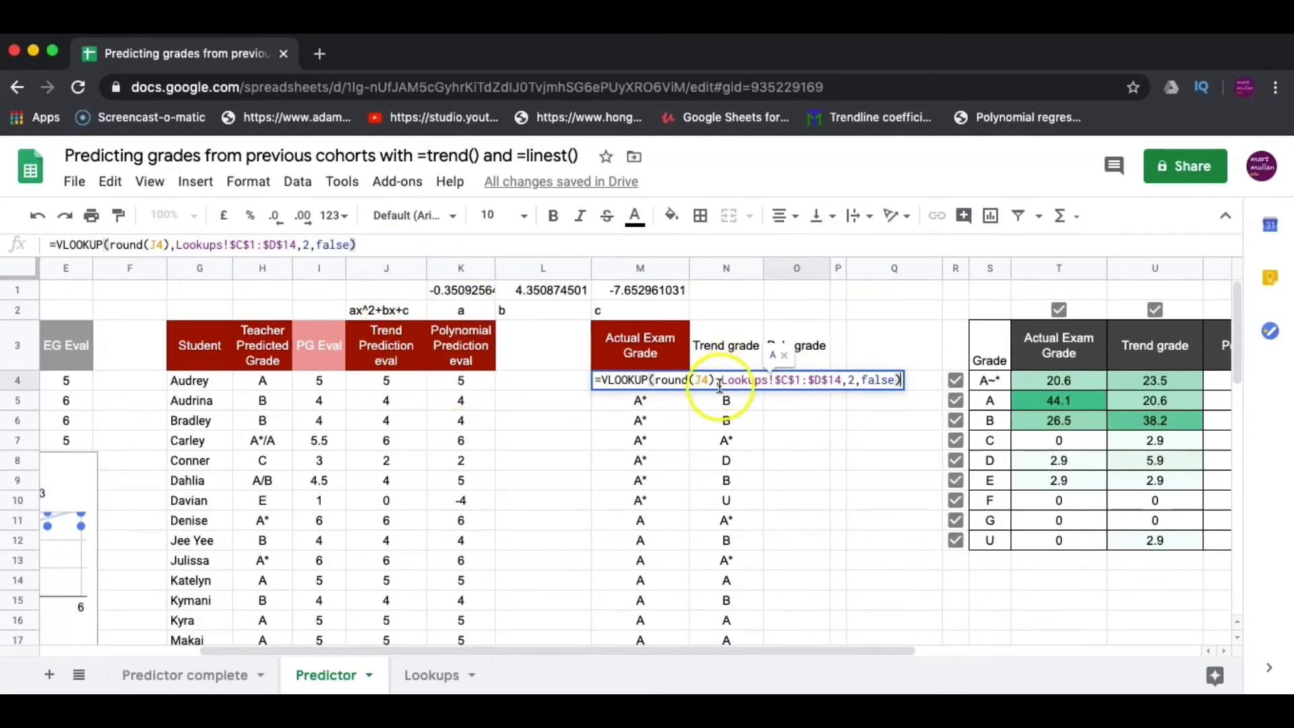
{"action": "key", "text": "BackSpace"}
{"action": "type", "text": "K"}
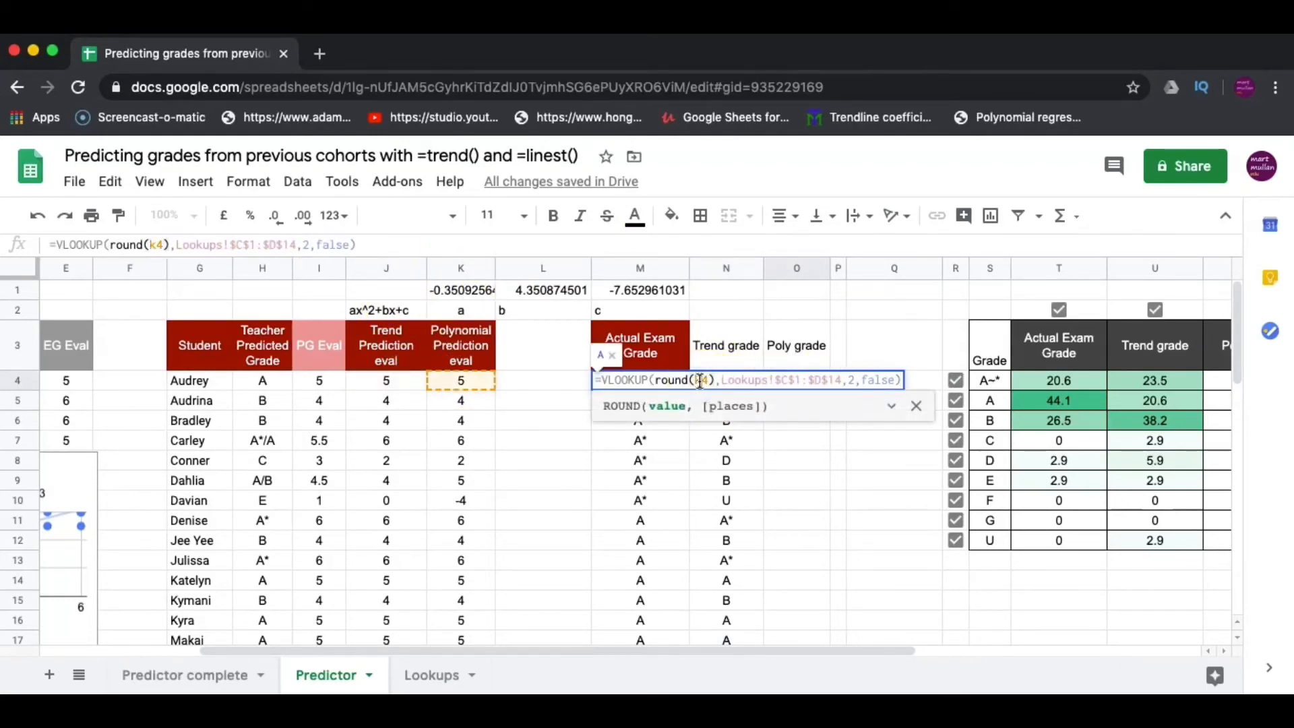
{"action": "key", "text": "Return"}
{"action": "left_click", "coordinate": [797, 380]}
{"action": "left_click_drag", "start_coordinate": [829, 390], "coordinate": [802, 509]}
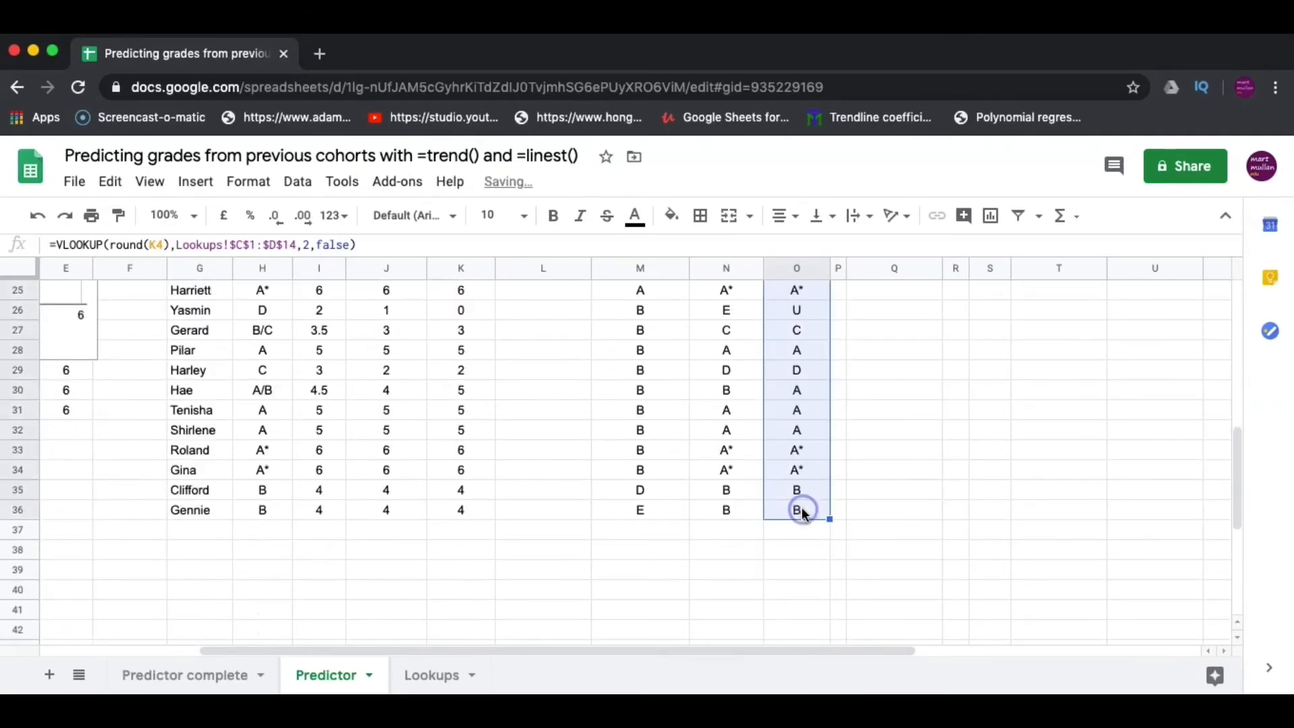
Compare the grade distributions in the chart by hiding the Trend and Poly series, and showing Trend and Poly again in turn
{"action": "scroll", "coordinate": [801, 516], "scroll_direction": "up", "scroll_amount": 8}
{"action": "scroll", "coordinate": [802, 516], "scroll_direction": "right", "scroll_amount": 5}
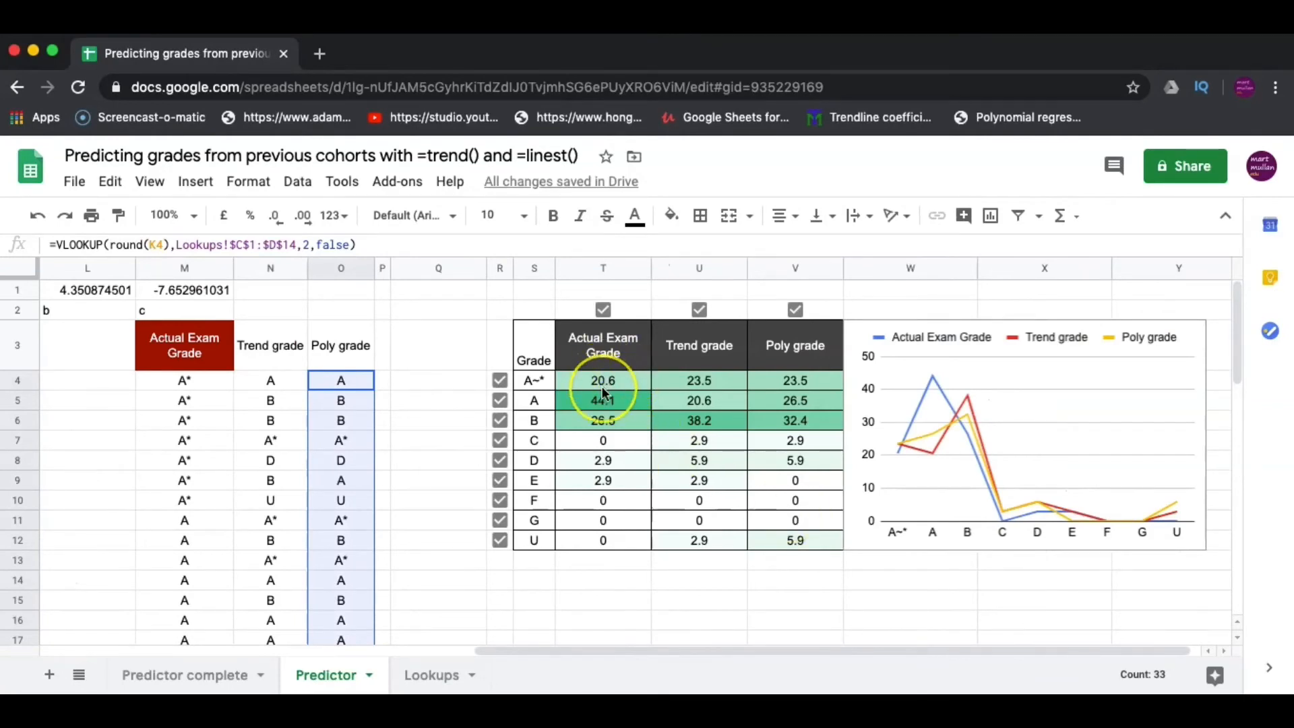
{"action": "scroll", "coordinate": [602, 386], "scroll_direction": "right", "scroll_amount": 1}
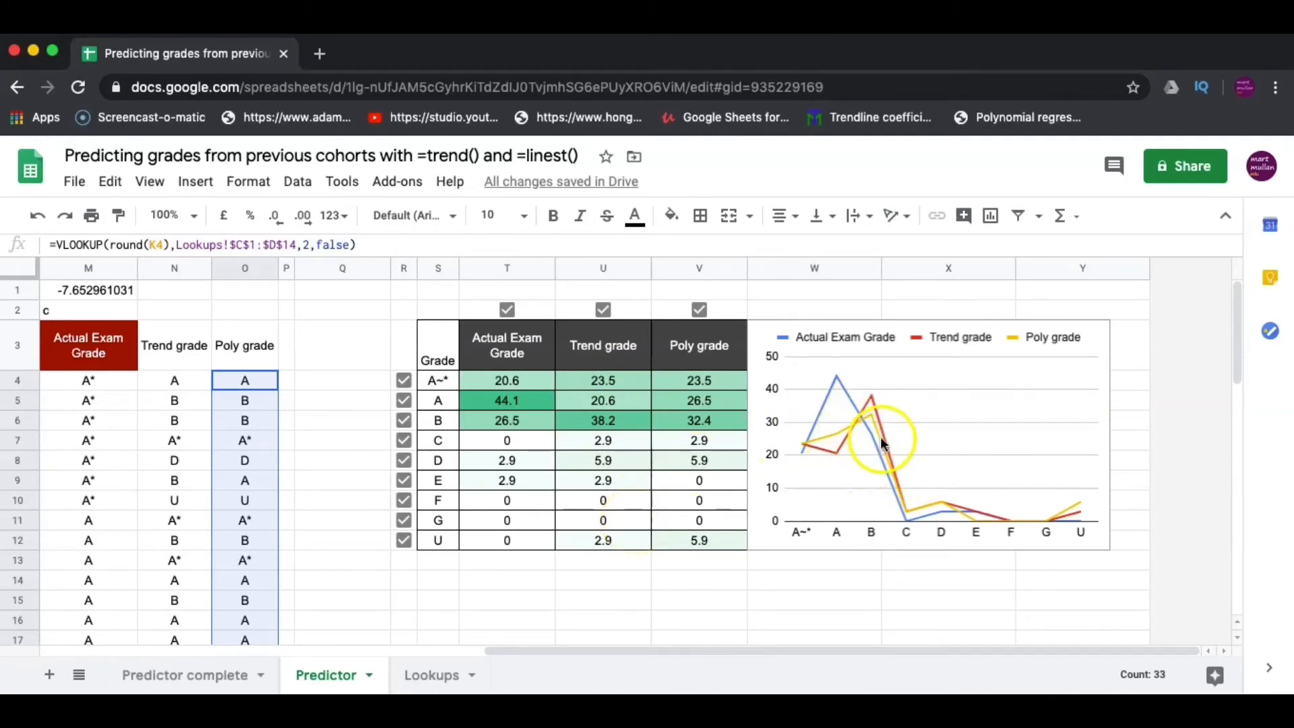
{"action": "left_click", "coordinate": [608, 312]}
{"action": "left_click", "coordinate": [699, 310]}
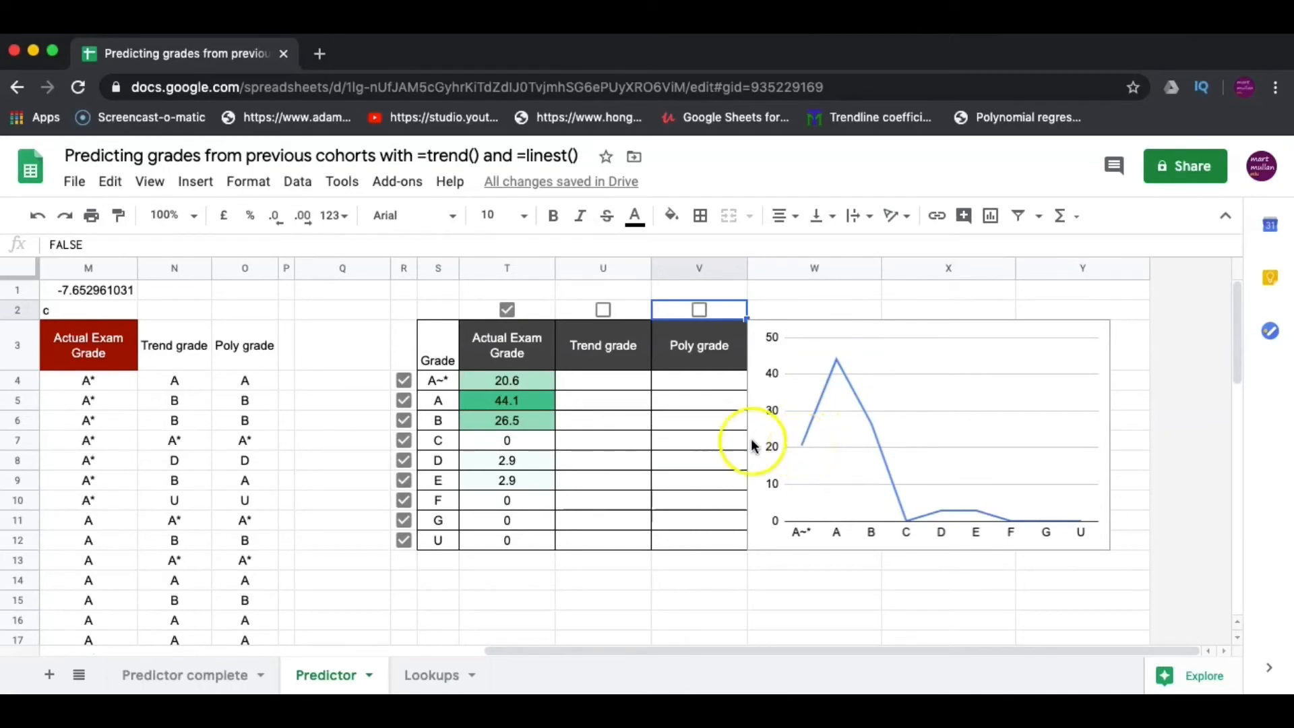
{"action": "left_click", "coordinate": [604, 310]}
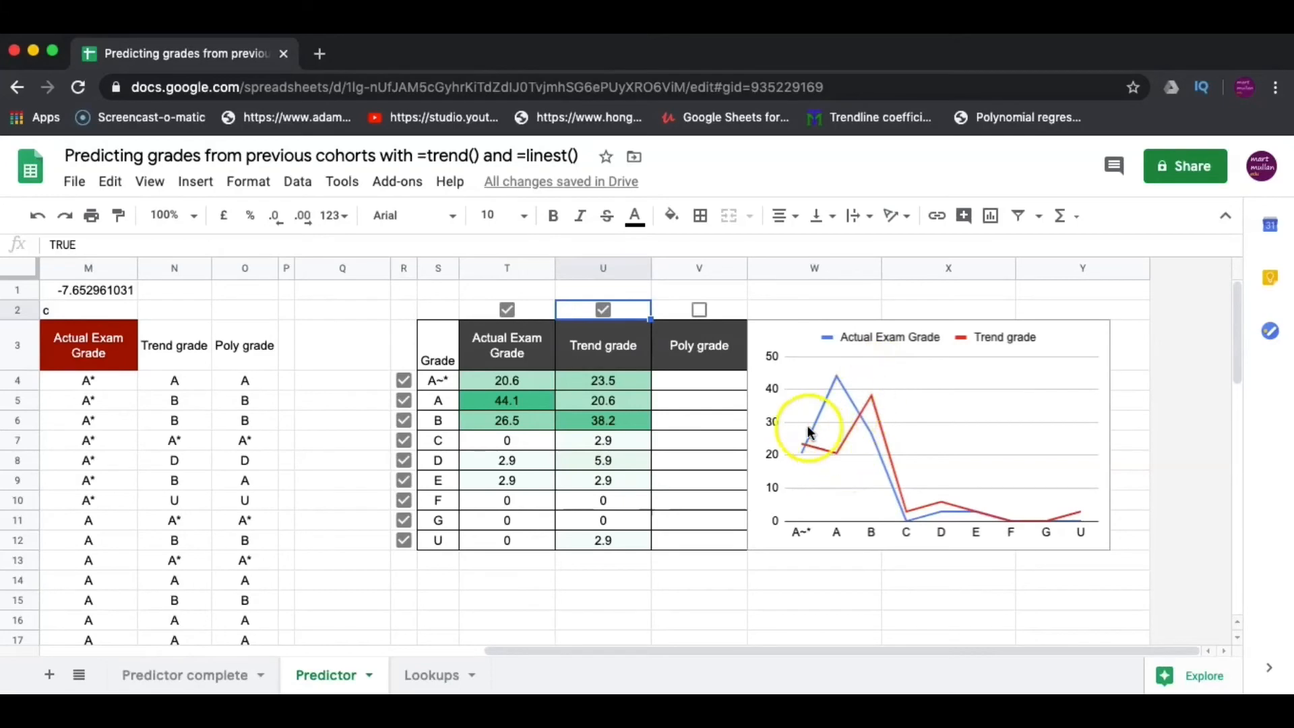
{"action": "left_click", "coordinate": [699, 311]}
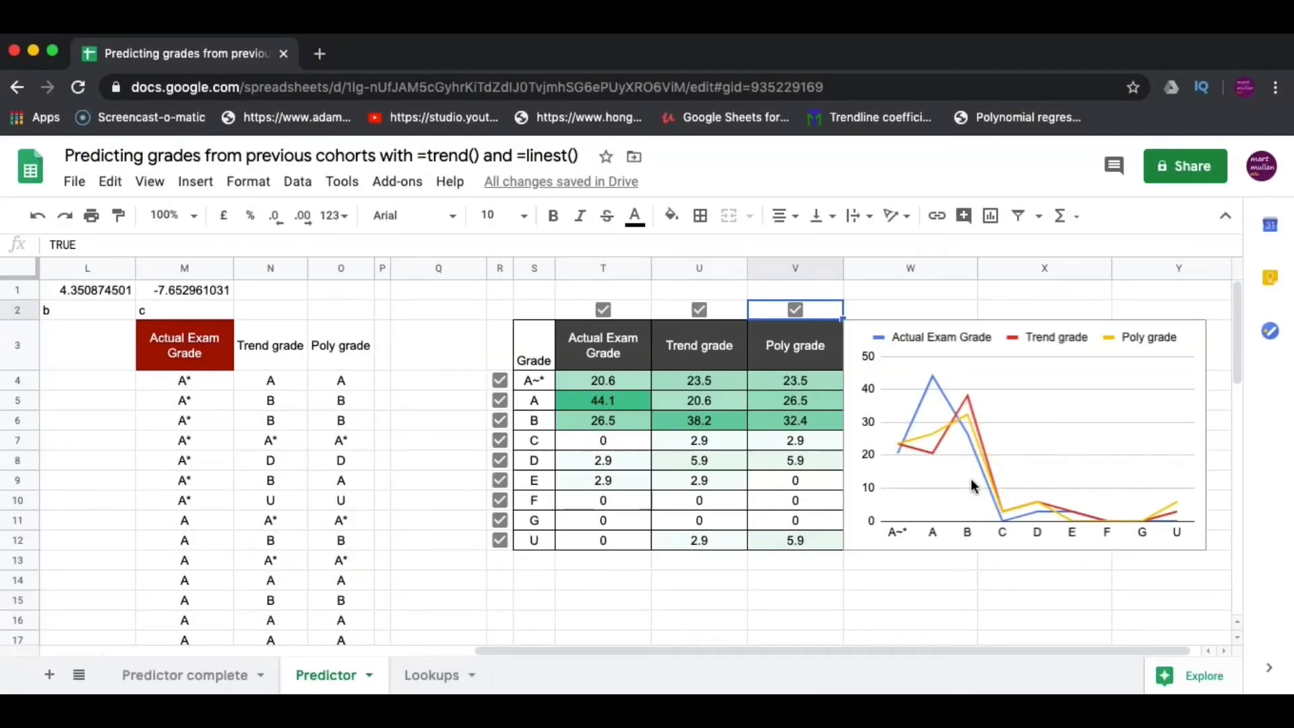
Check the PG Eval values in the previous cohort's table, starting at D4
{"action": "scroll", "coordinate": [971, 478], "scroll_direction": "left", "scroll_amount": 6}
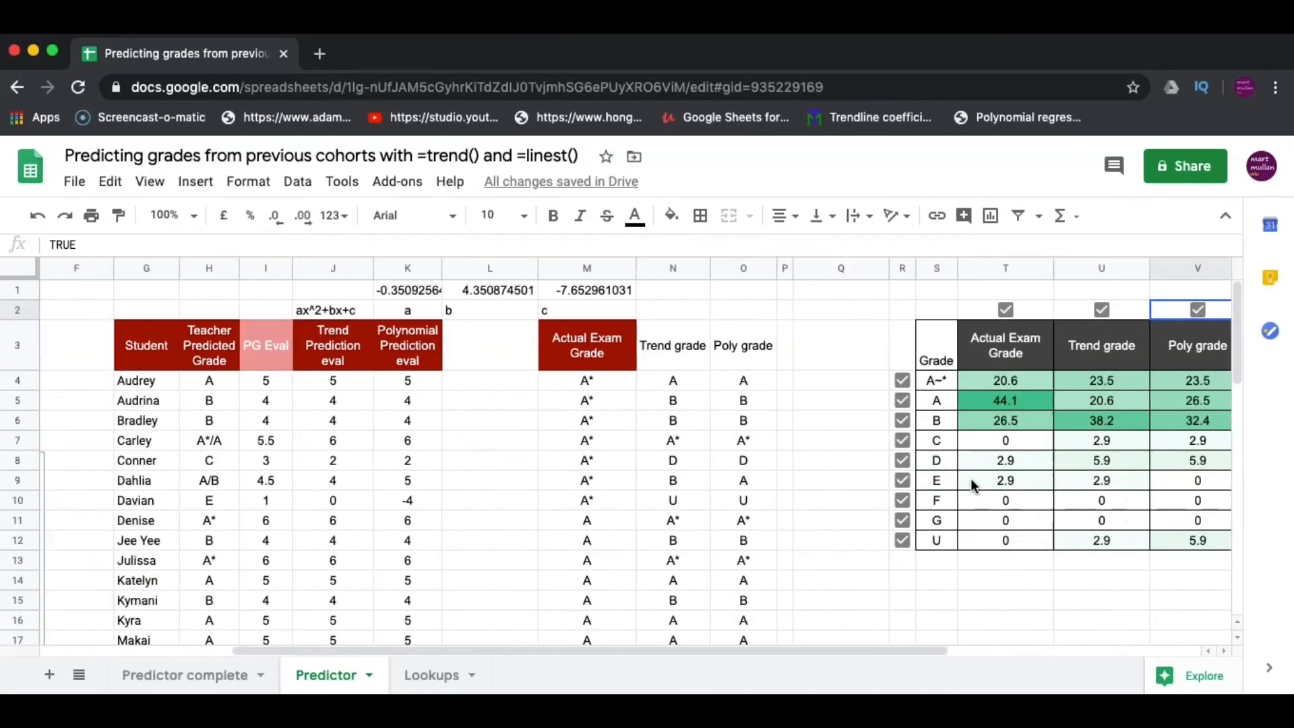
{"action": "scroll", "coordinate": [971, 484], "scroll_direction": "left", "scroll_amount": 5}
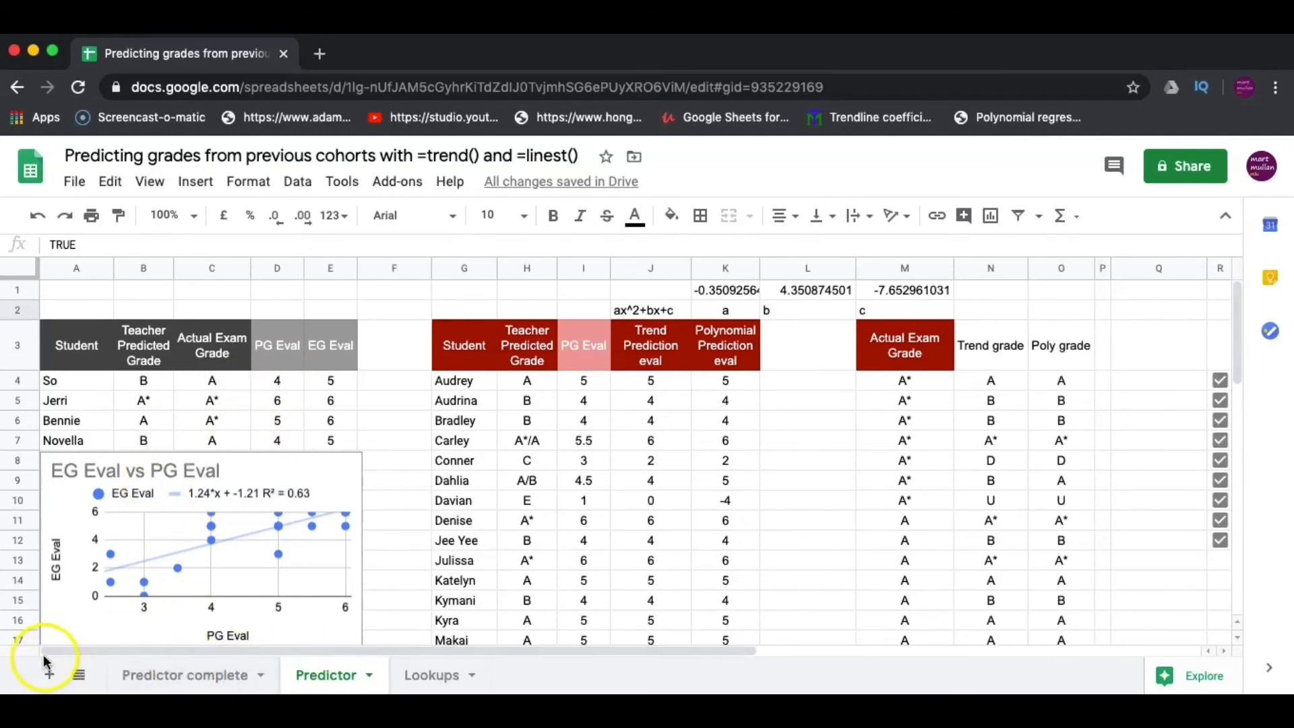
{"action": "left_click", "coordinate": [539, 525]}
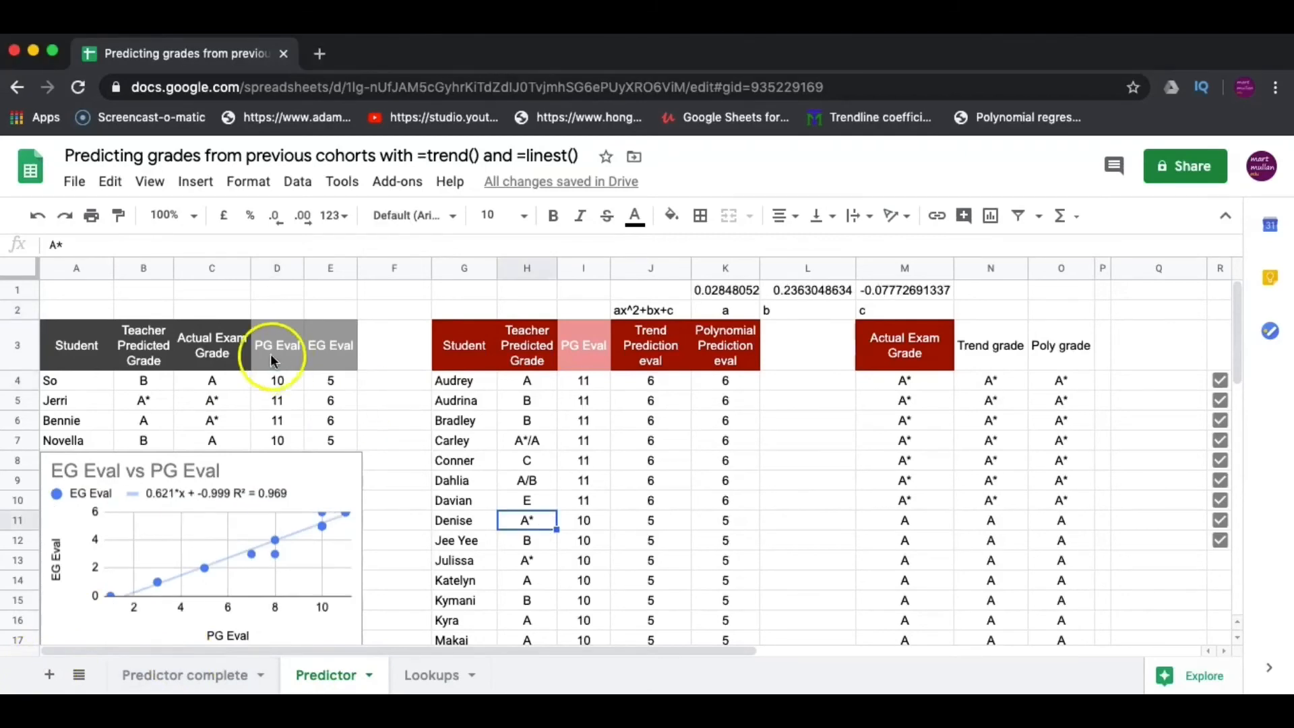
{"action": "left_click", "coordinate": [281, 385]}
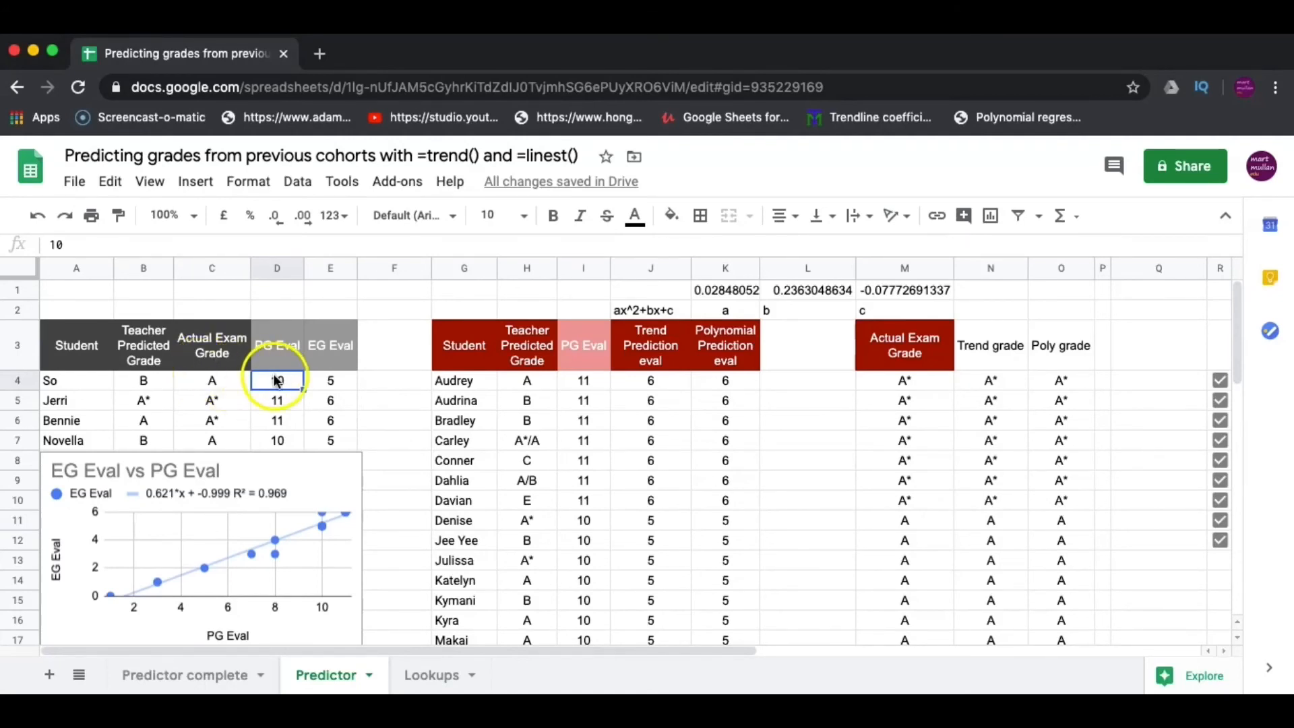
Widen the linear and polynomial EG Eval vs PG Eval charts slightly into column F to fit their full trendline labels
{"action": "scroll", "coordinate": [239, 569], "scroll_direction": "down", "scroll_amount": 3}
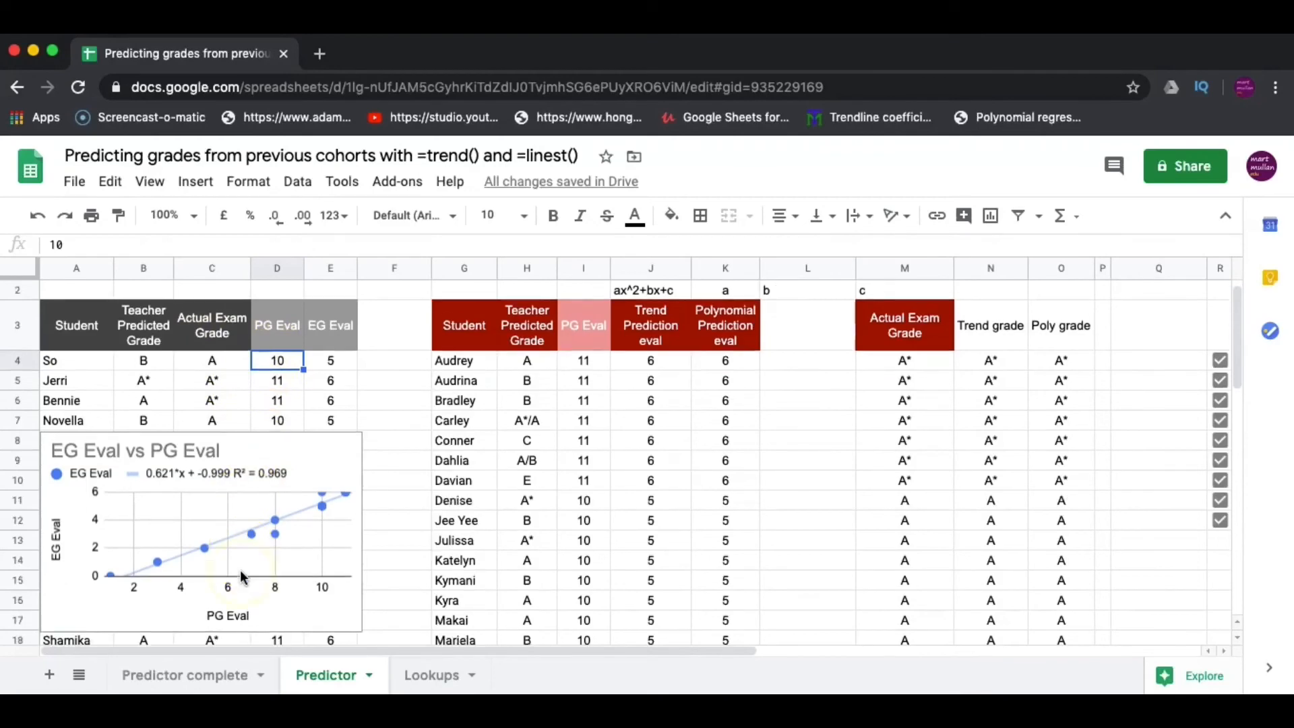
{"action": "scroll", "coordinate": [241, 576], "scroll_direction": "down", "scroll_amount": 4}
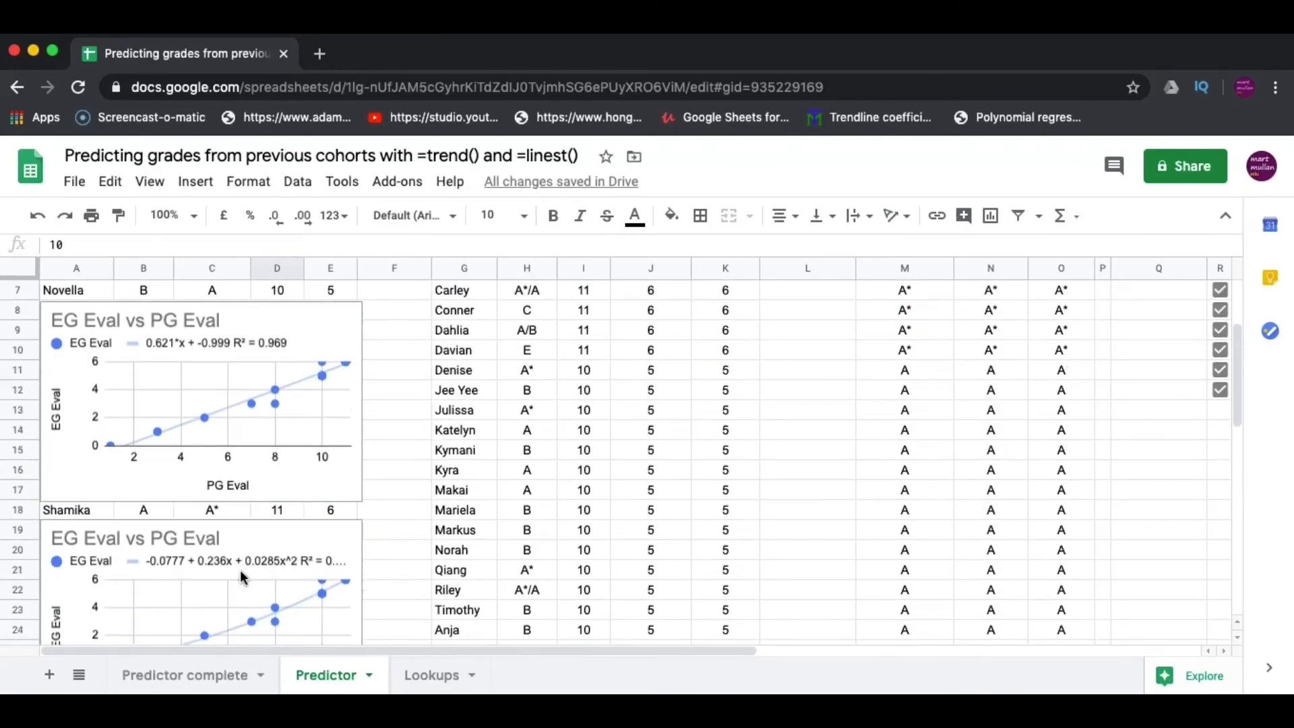
{"action": "left_click", "coordinate": [312, 377]}
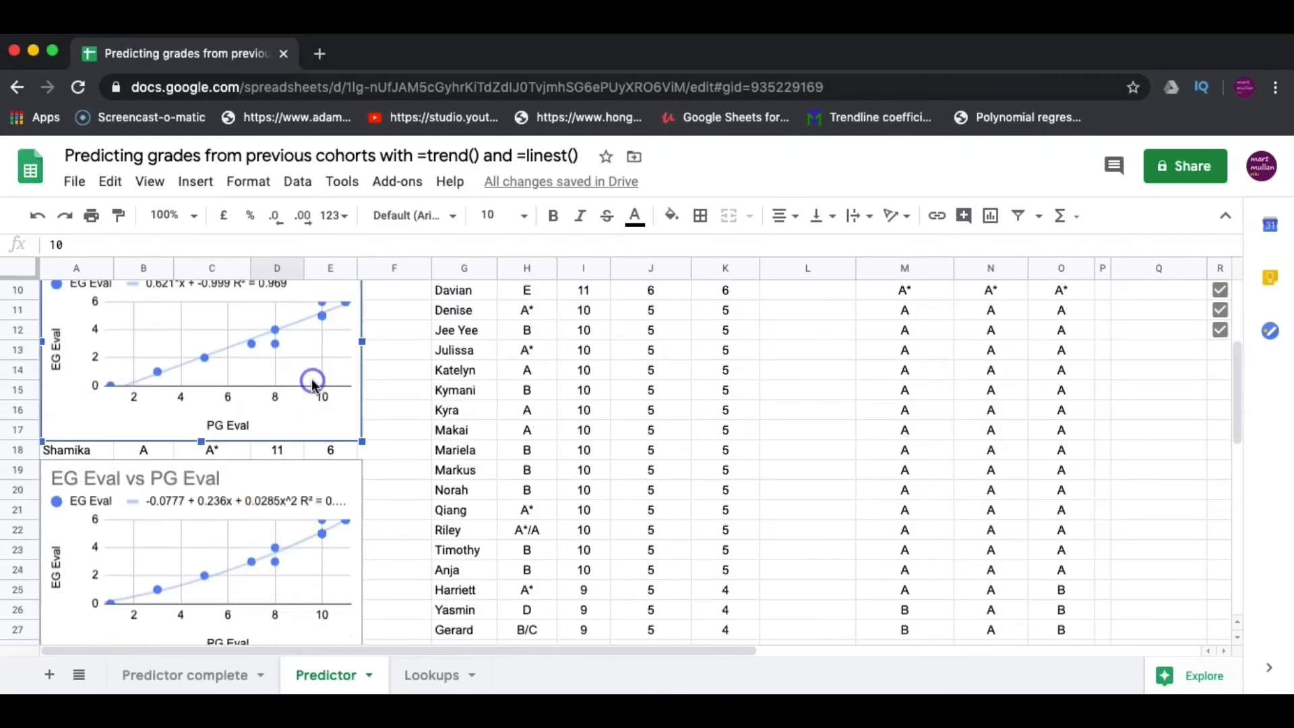
{"action": "left_click_drag", "start_coordinate": [364, 343], "coordinate": [395, 345]}
{"action": "left_click", "coordinate": [297, 569]}
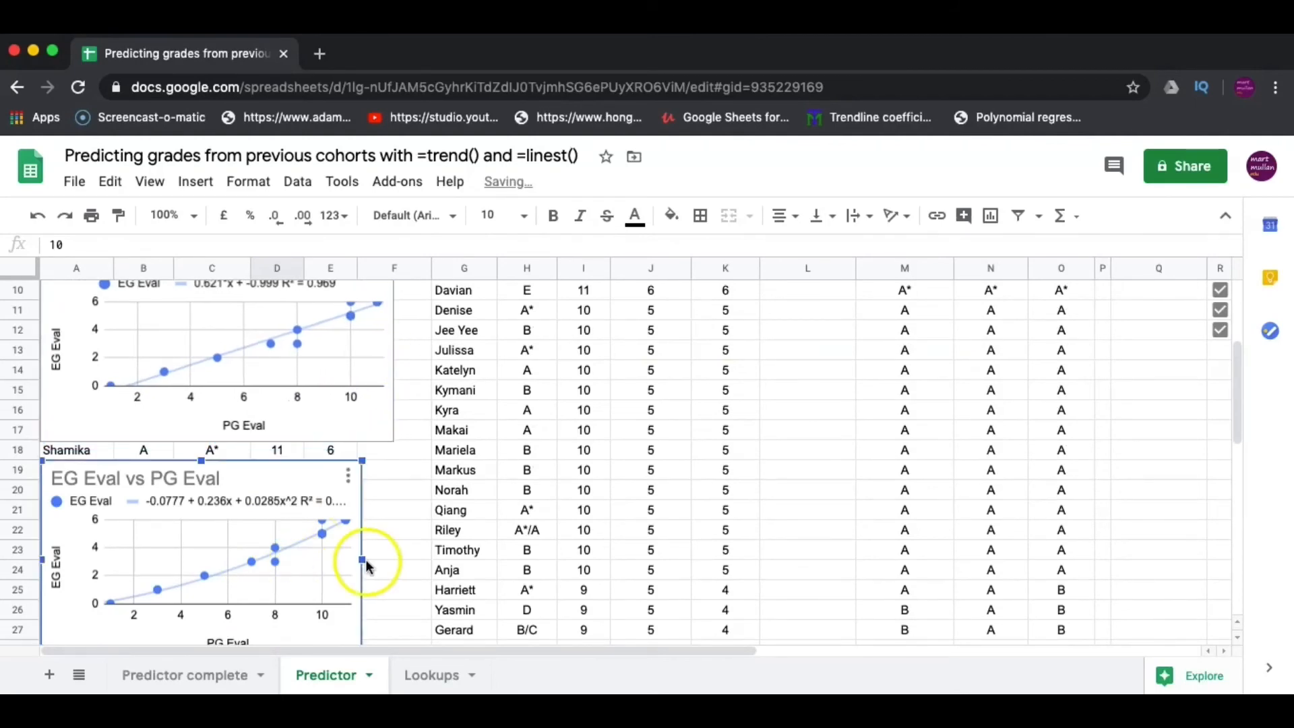
{"action": "left_click_drag", "start_coordinate": [364, 557], "coordinate": [395, 559]}
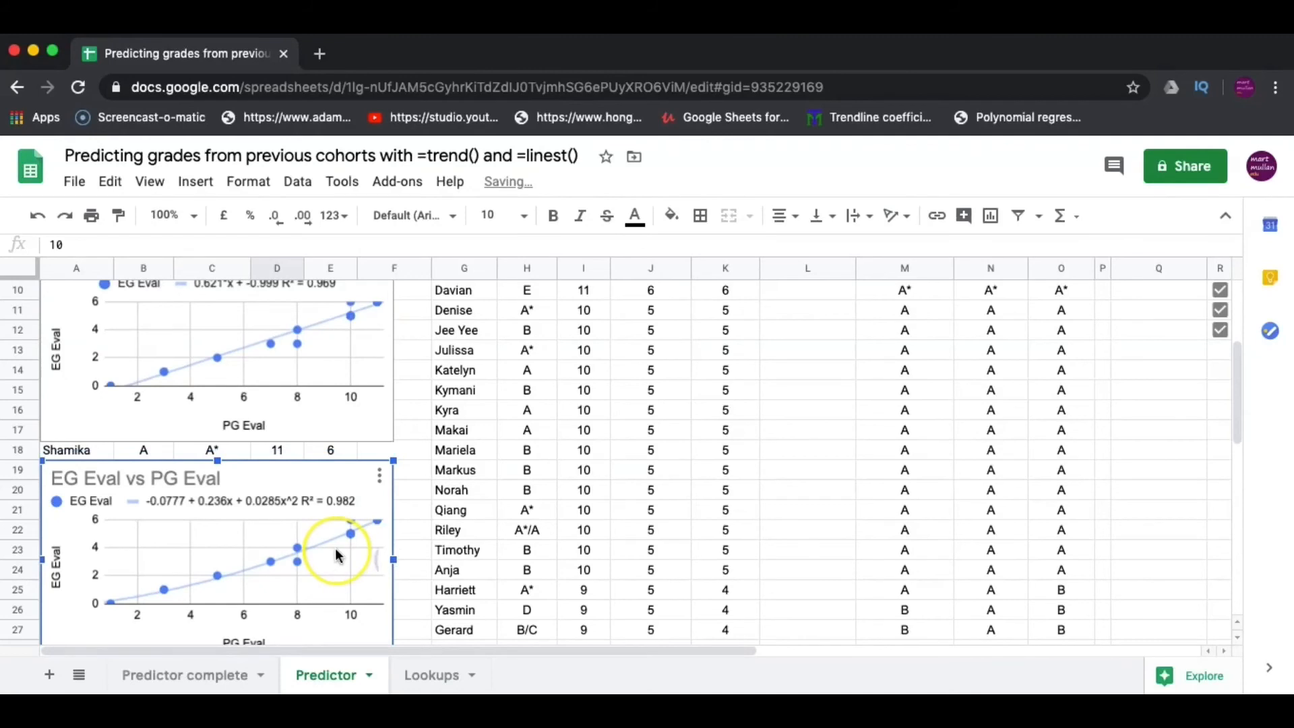
Compare the R² values of the linear and polynomial trendlines and check the new cohort's PG Eval column
{"action": "scroll", "coordinate": [340, 539], "scroll_direction": "up", "scroll_amount": 1}
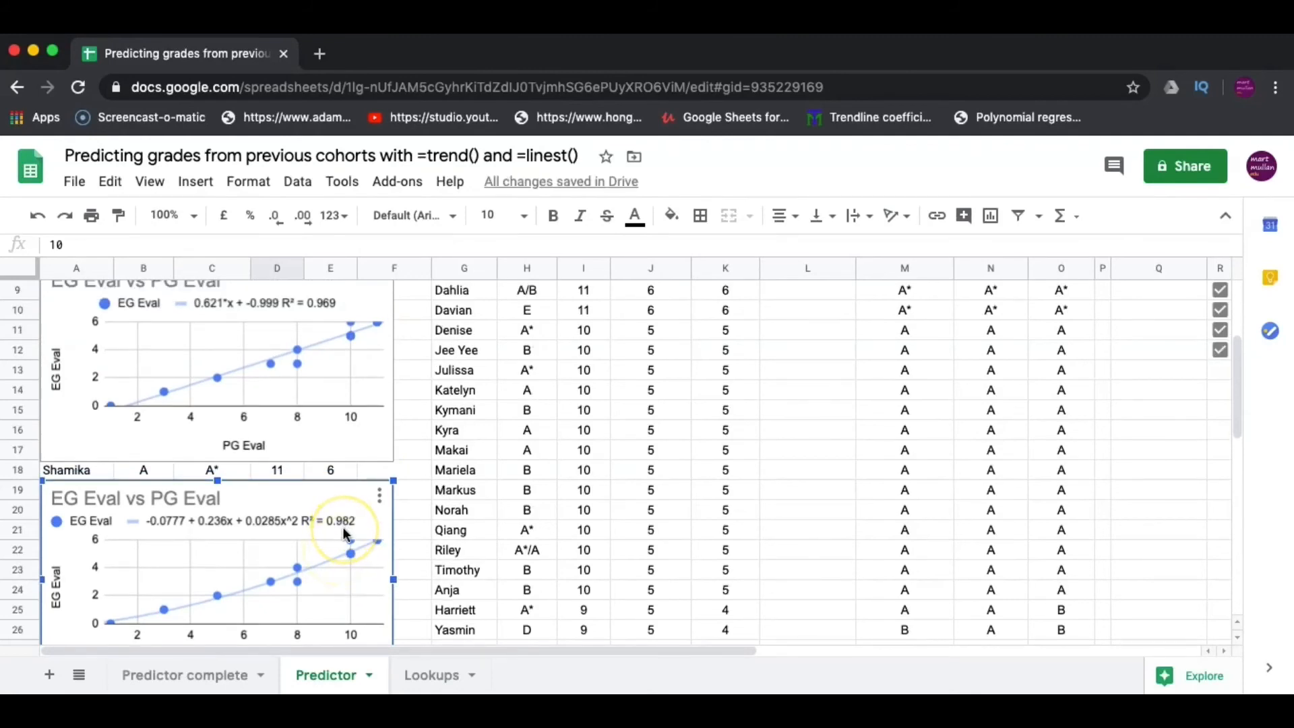
{"action": "scroll", "coordinate": [344, 533], "scroll_direction": "up", "scroll_amount": 2}
{"action": "left_click", "coordinate": [338, 370]}
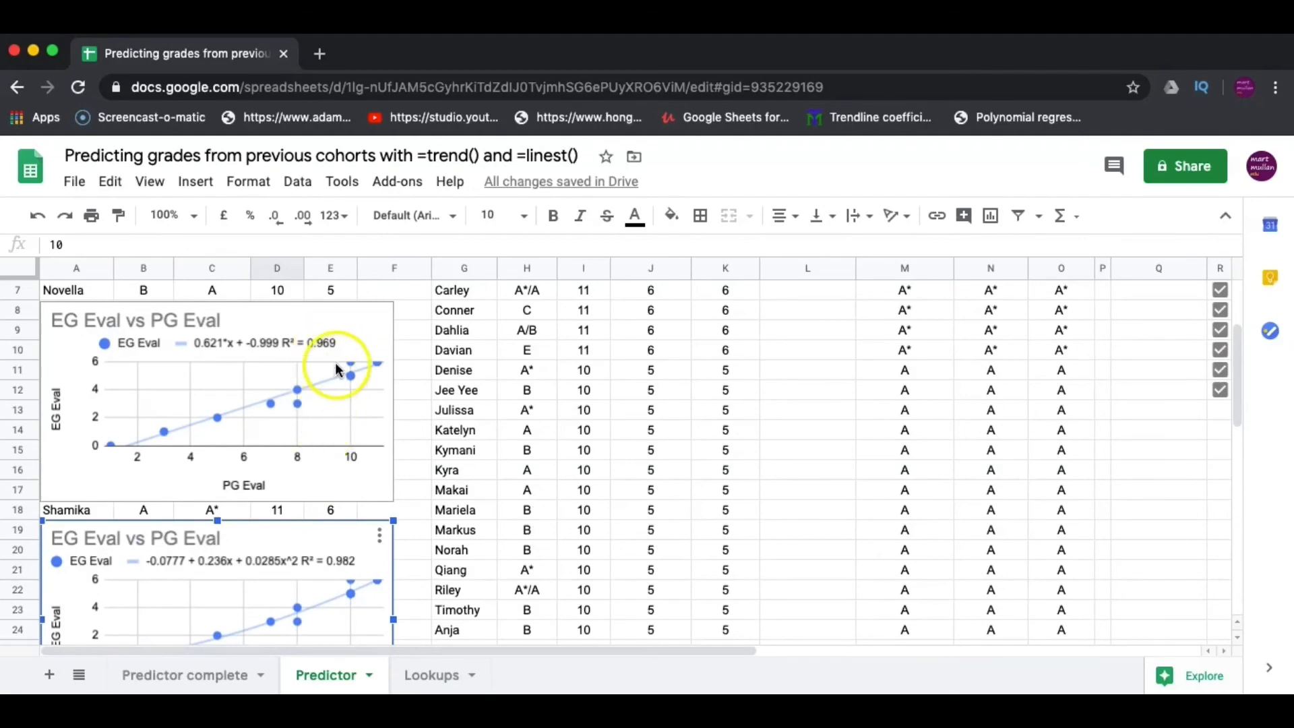
{"action": "scroll", "coordinate": [339, 581], "scroll_direction": "up", "scroll_amount": 3}
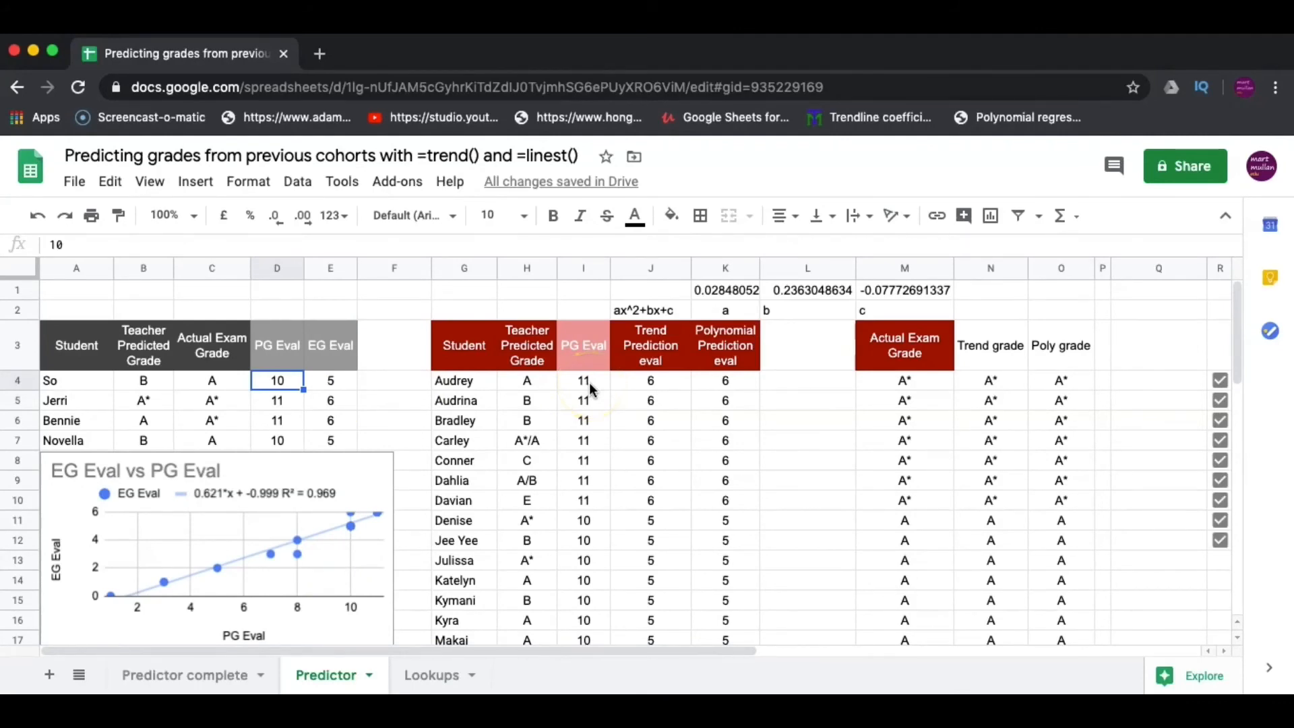
{"action": "left_click", "coordinate": [586, 347]}
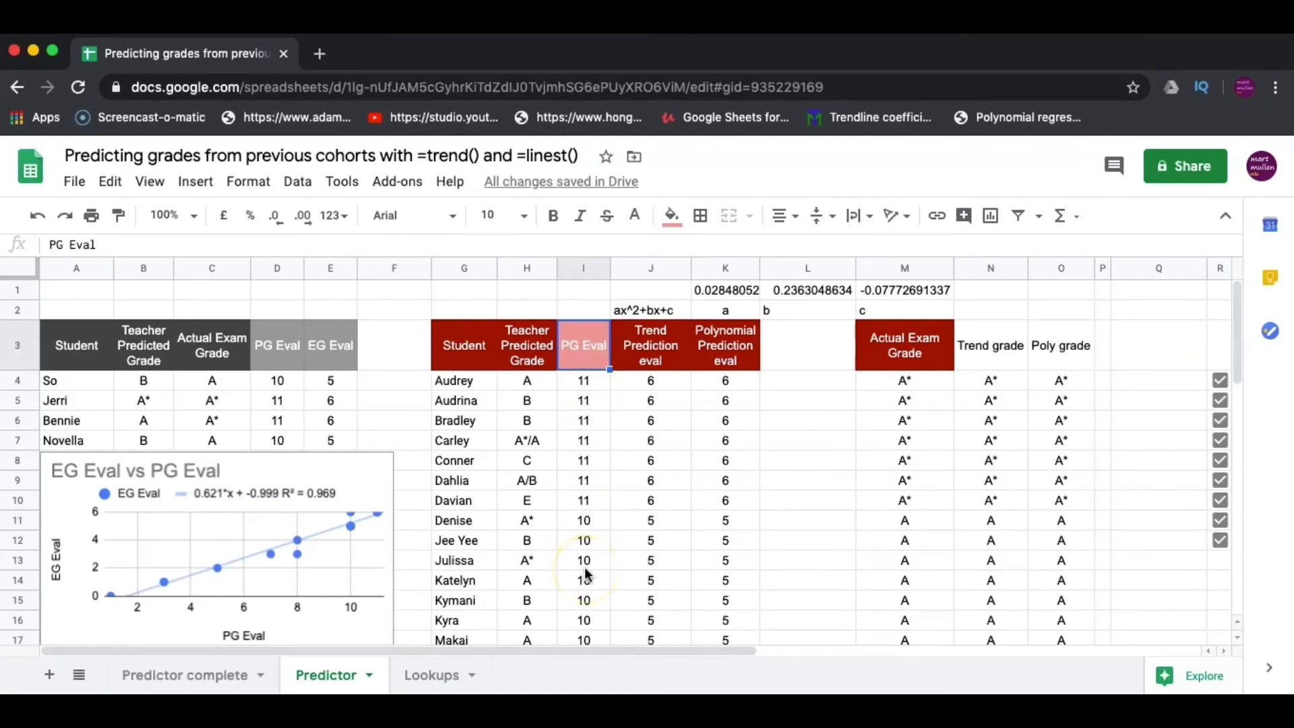
Hide the Poly grade series and compare the actual and trend percentages for grades A~*, A and B
{"action": "scroll", "coordinate": [585, 574], "scroll_direction": "right", "scroll_amount": 6}
{"action": "scroll", "coordinate": [730, 516], "scroll_direction": "right", "scroll_amount": 5}
{"action": "left_click", "coordinate": [730, 519]}
{"action": "left_click", "coordinate": [861, 418]}
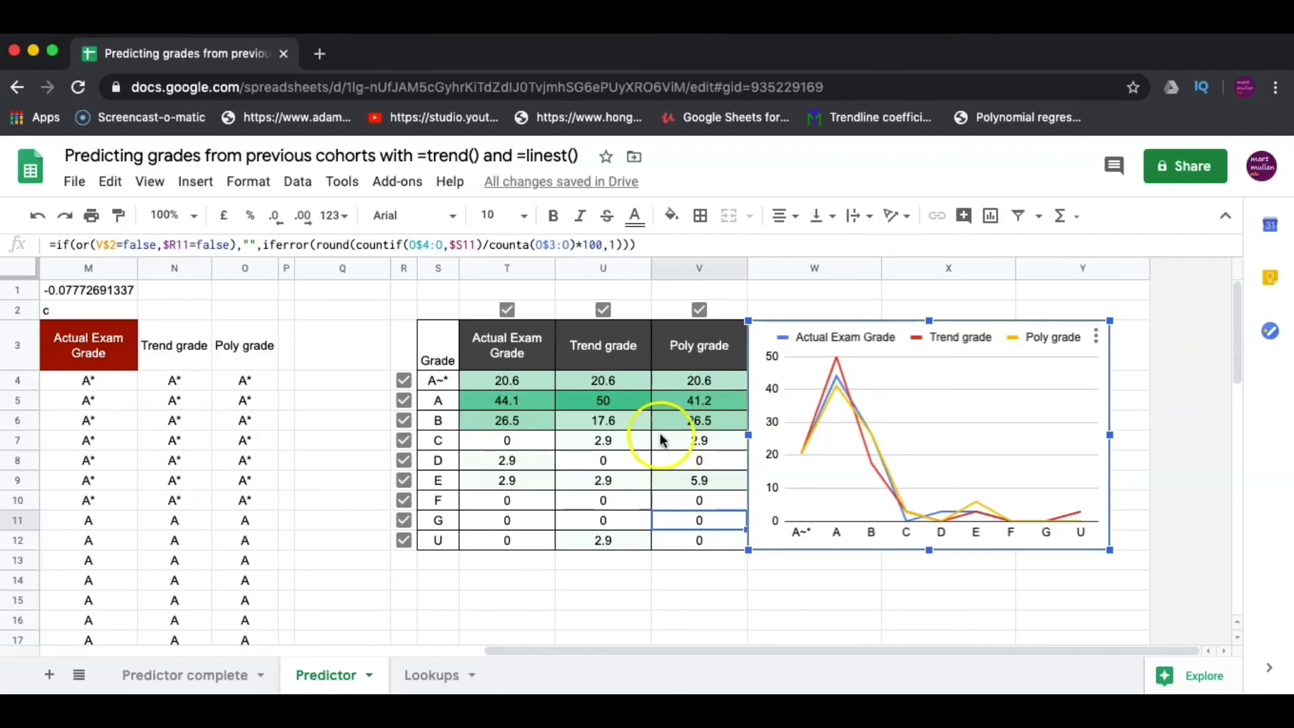
{"action": "left_click", "coordinate": [699, 311]}
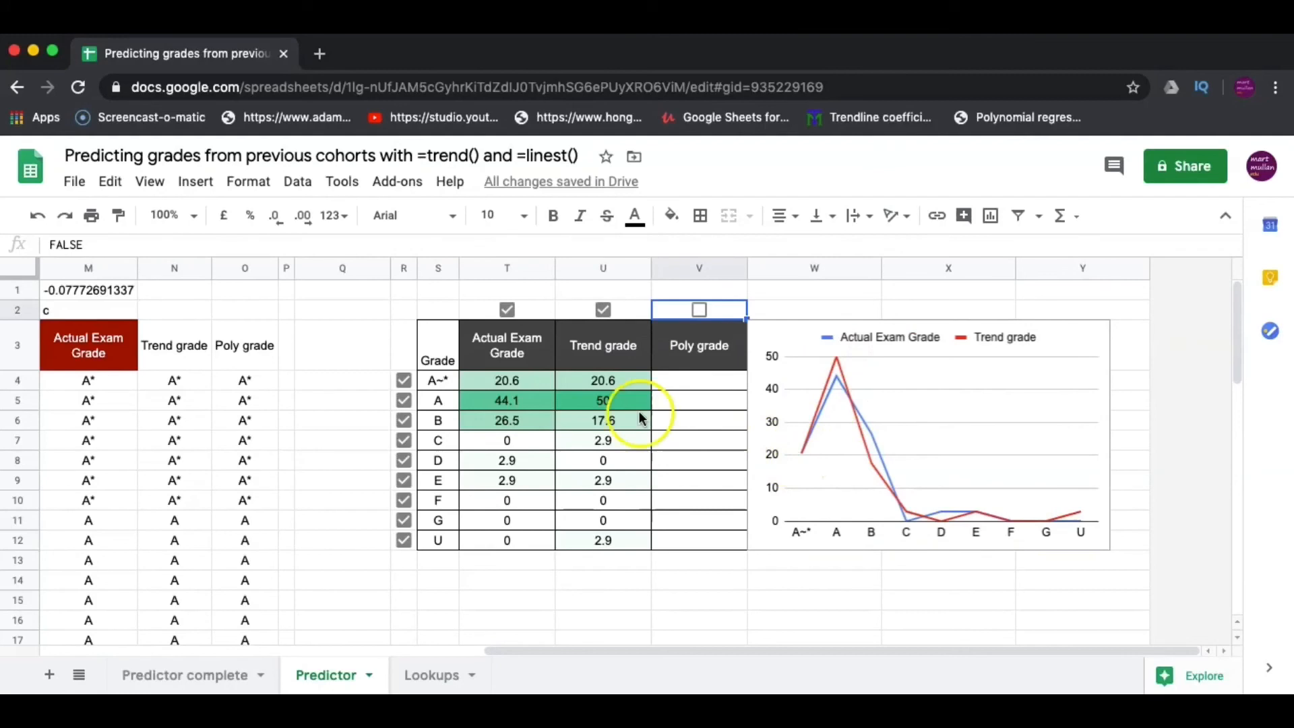
{"action": "left_click_drag", "start_coordinate": [523, 379], "coordinate": [601, 382]}
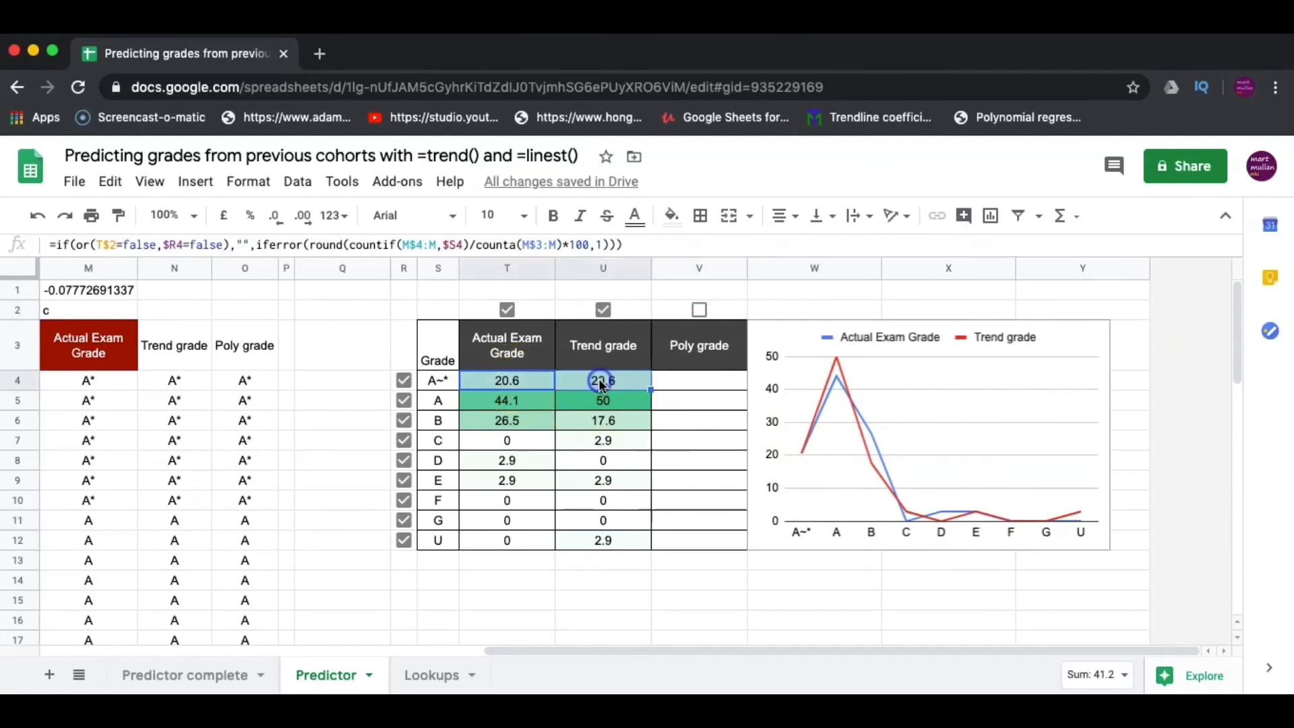
{"action": "left_click", "coordinate": [612, 400]}
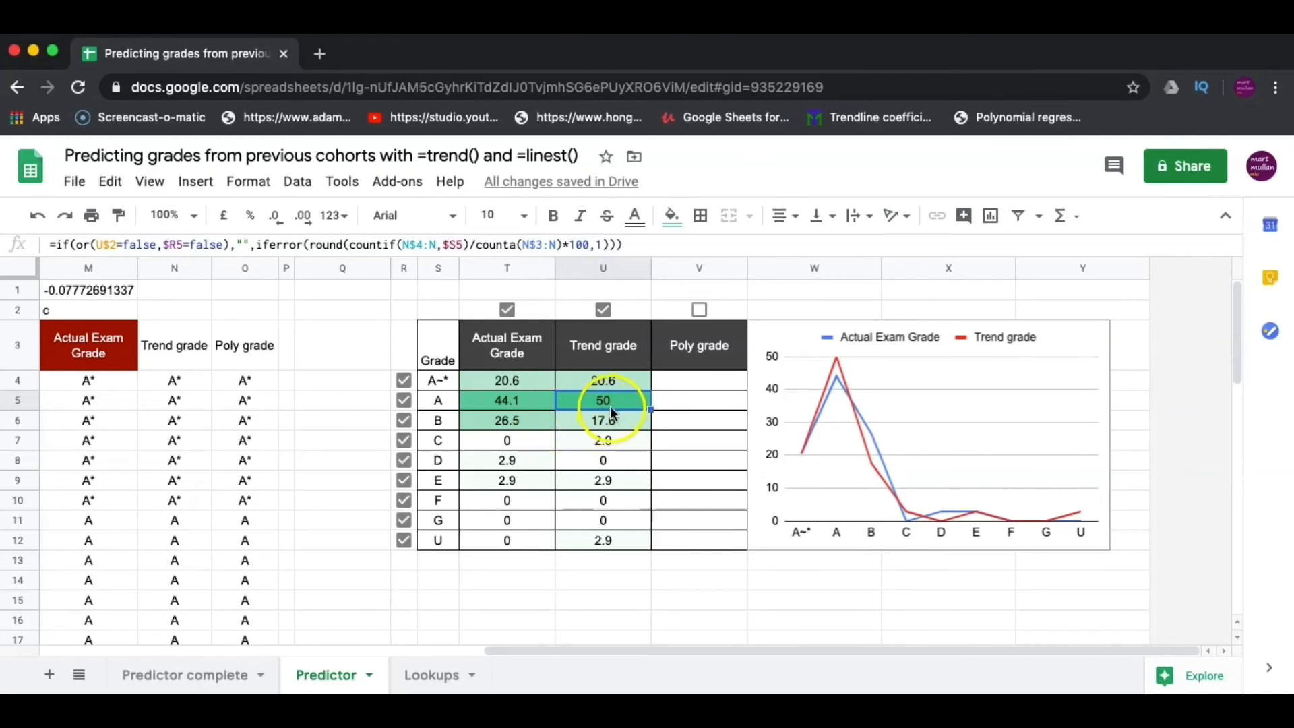
{"action": "left_click_drag", "start_coordinate": [606, 421], "coordinate": [524, 423]}
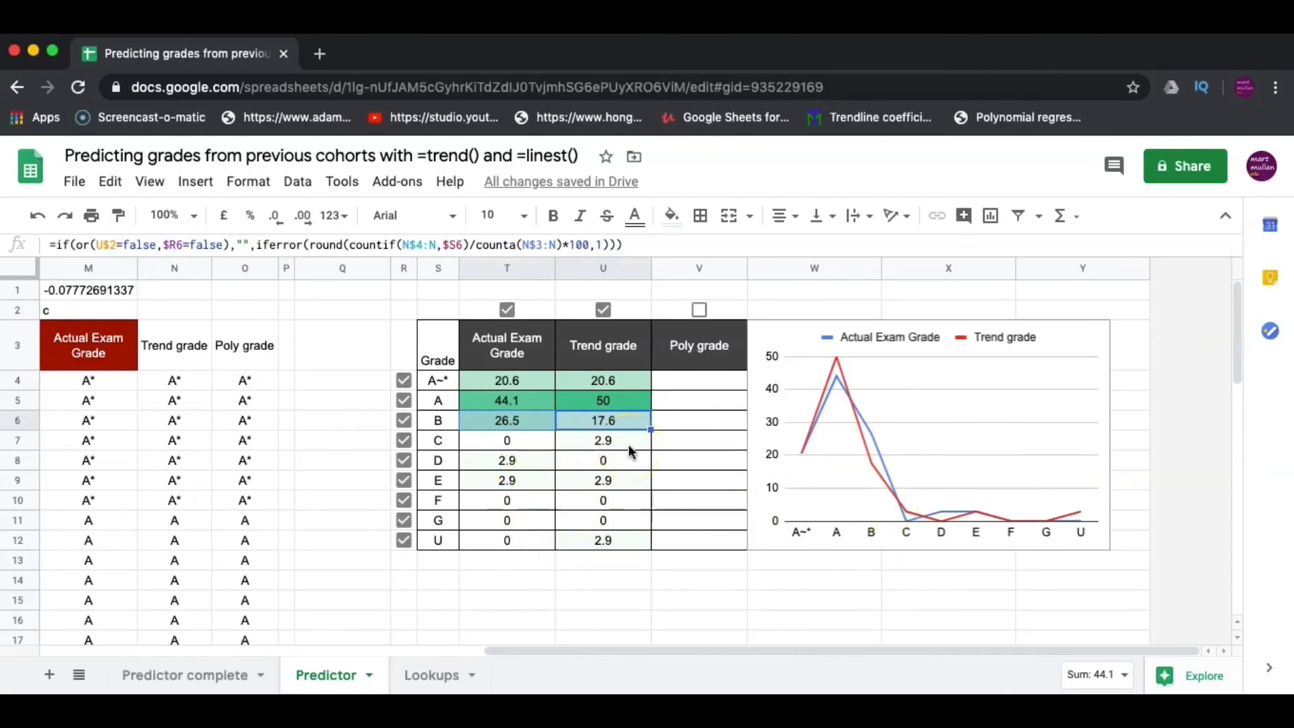
Hide the Trend grade series, show the Poly grade series and compare its percentages with the actual exam grades
{"action": "left_click", "coordinate": [603, 310]}
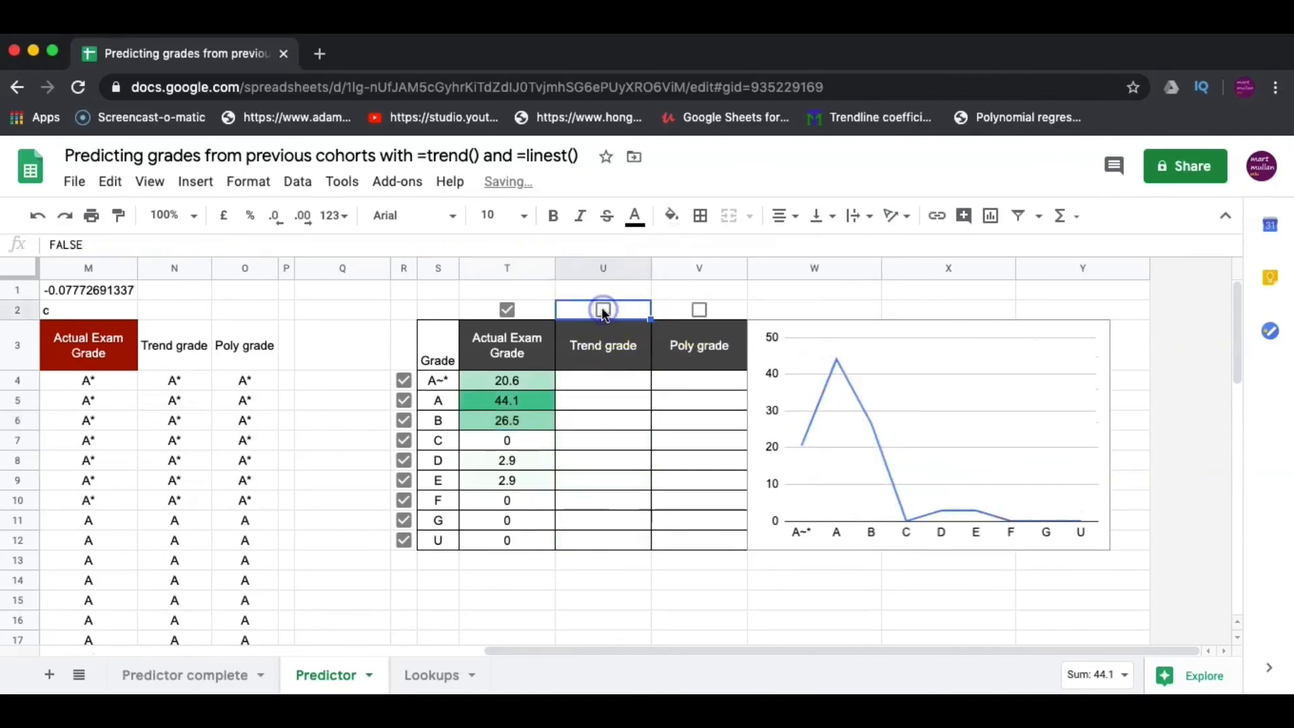
{"action": "left_click", "coordinate": [699, 310]}
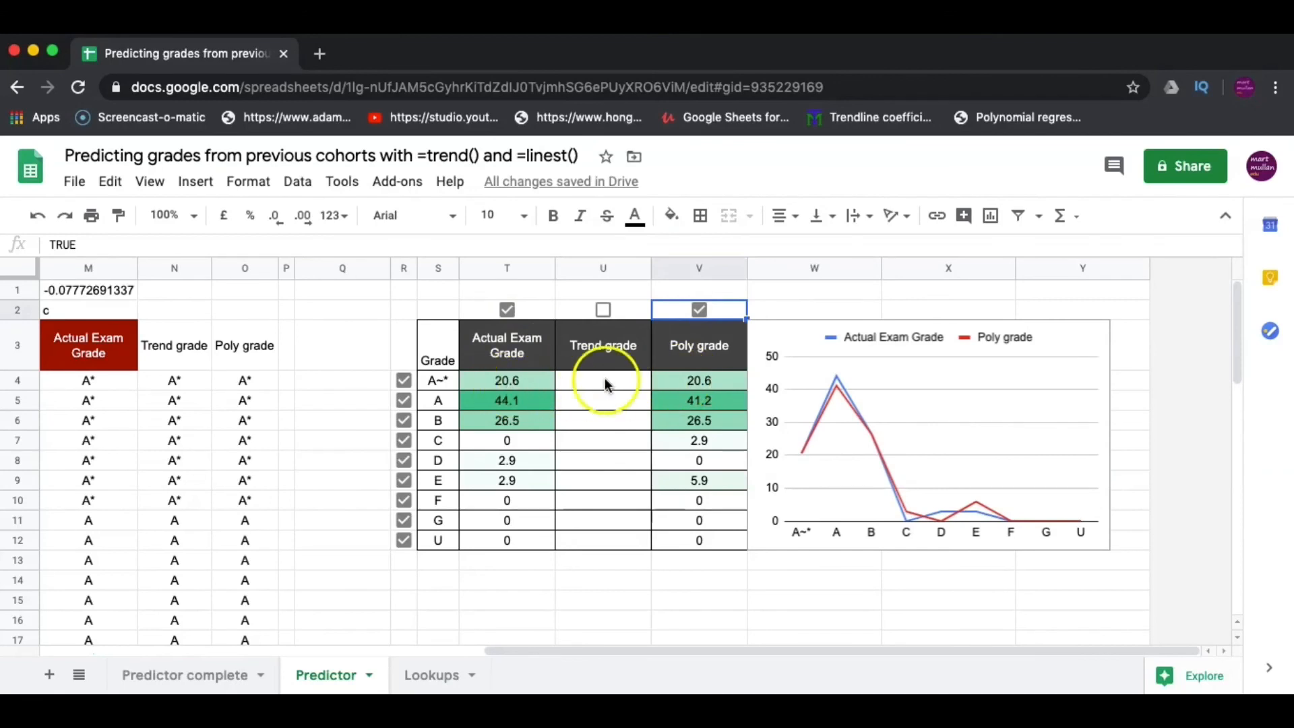
{"action": "left_click", "coordinate": [699, 399]}
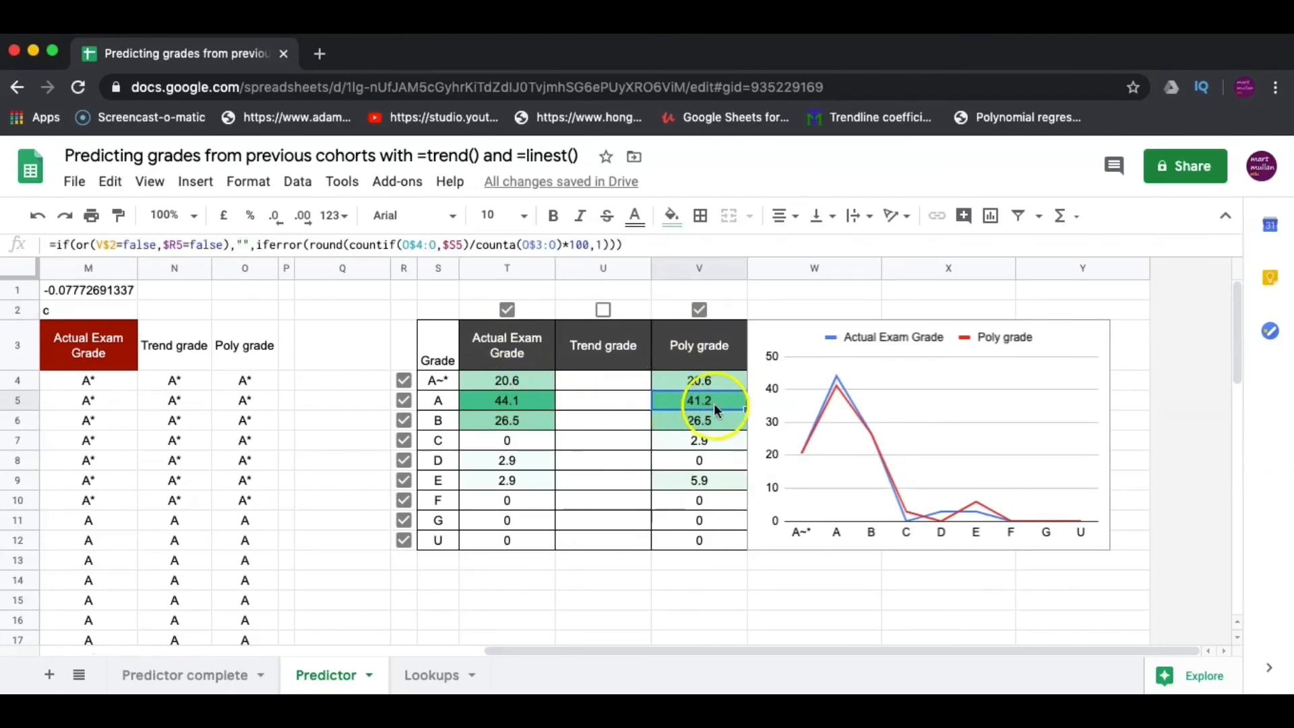
{"action": "left_click_drag", "start_coordinate": [529, 421], "coordinate": [704, 425]}
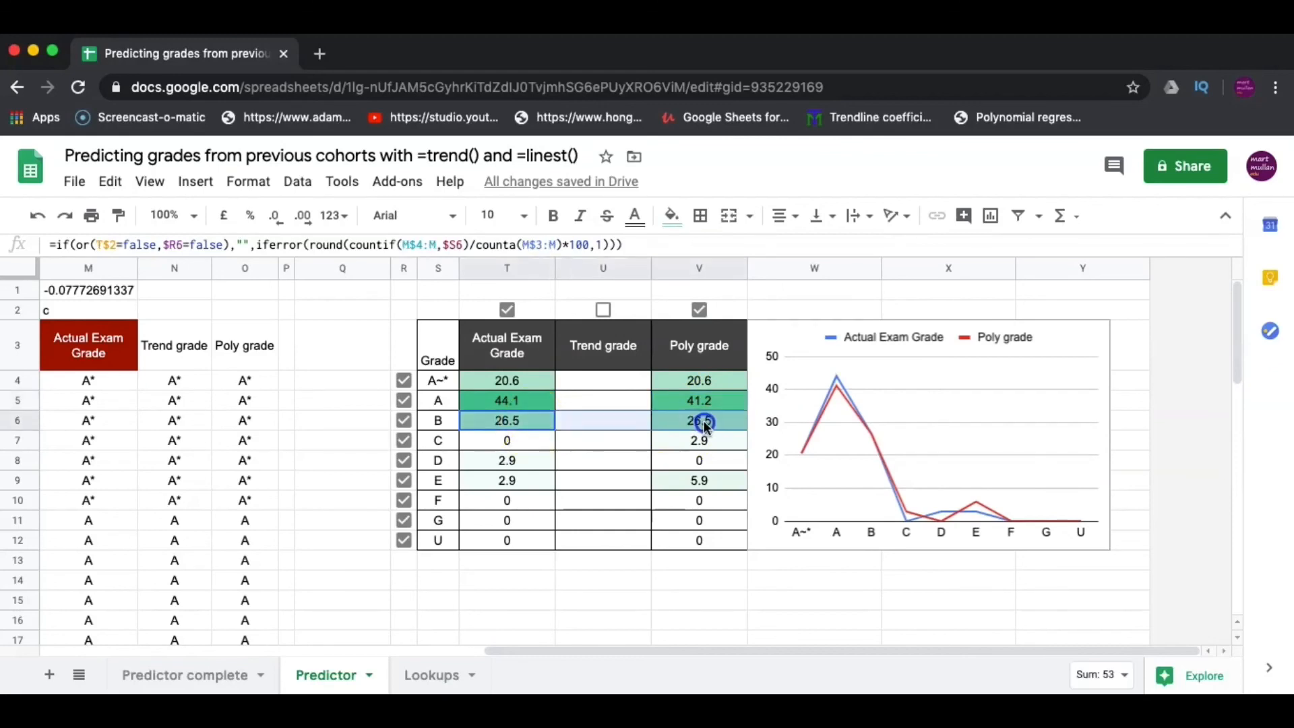
{"action": "left_click", "coordinate": [704, 487]}
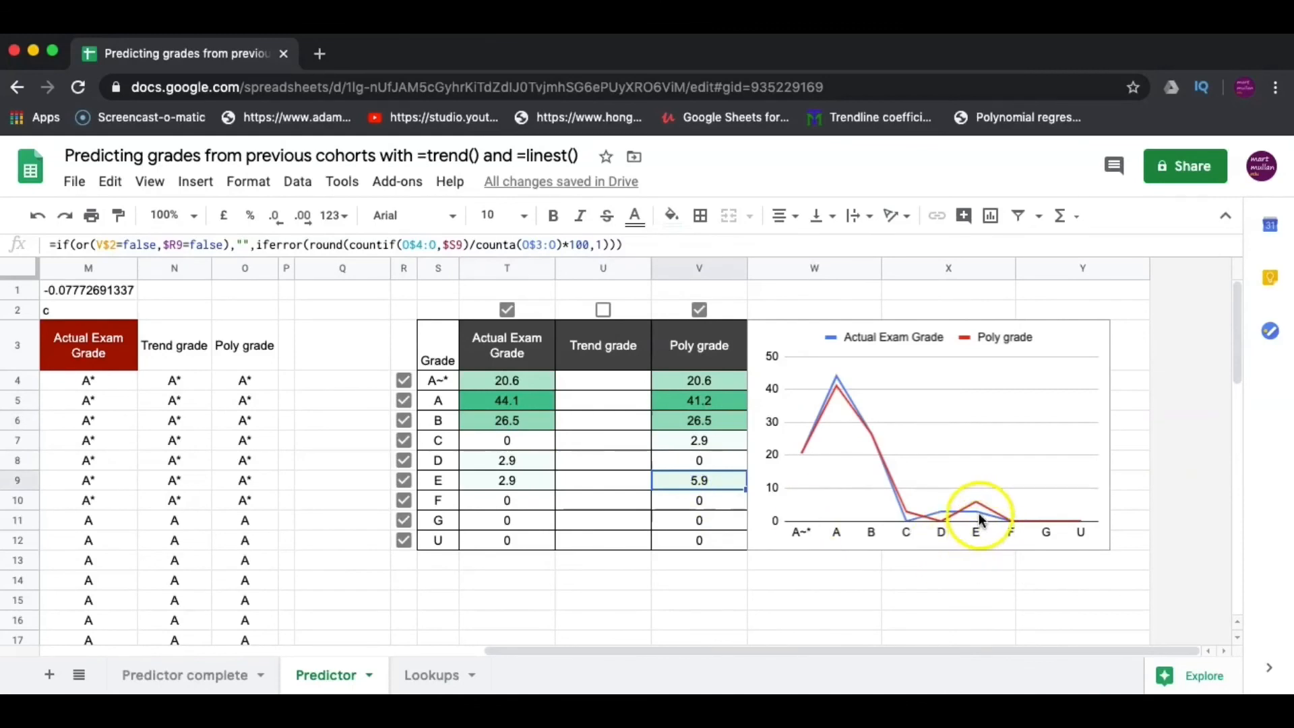
{"action": "left_click_drag", "start_coordinate": [719, 383], "coordinate": [687, 427]}
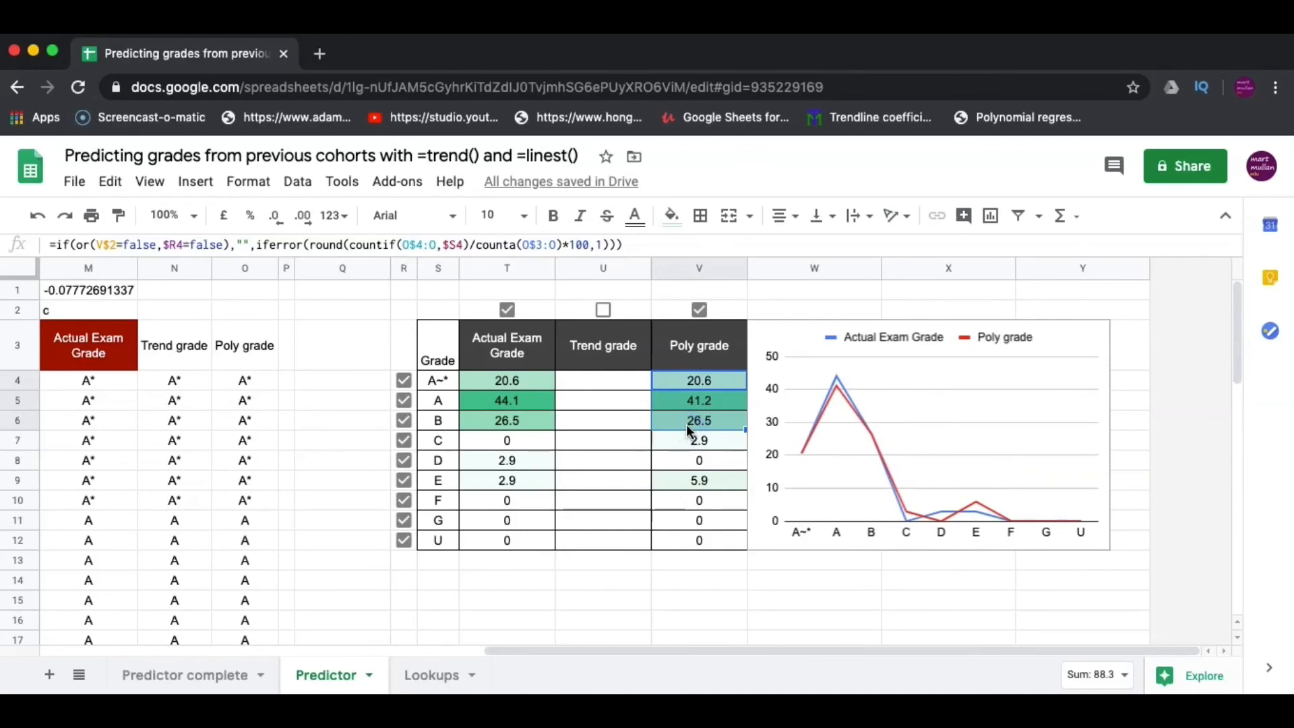
{"action": "scroll", "coordinate": [687, 429], "scroll_direction": "left", "scroll_amount": 10}
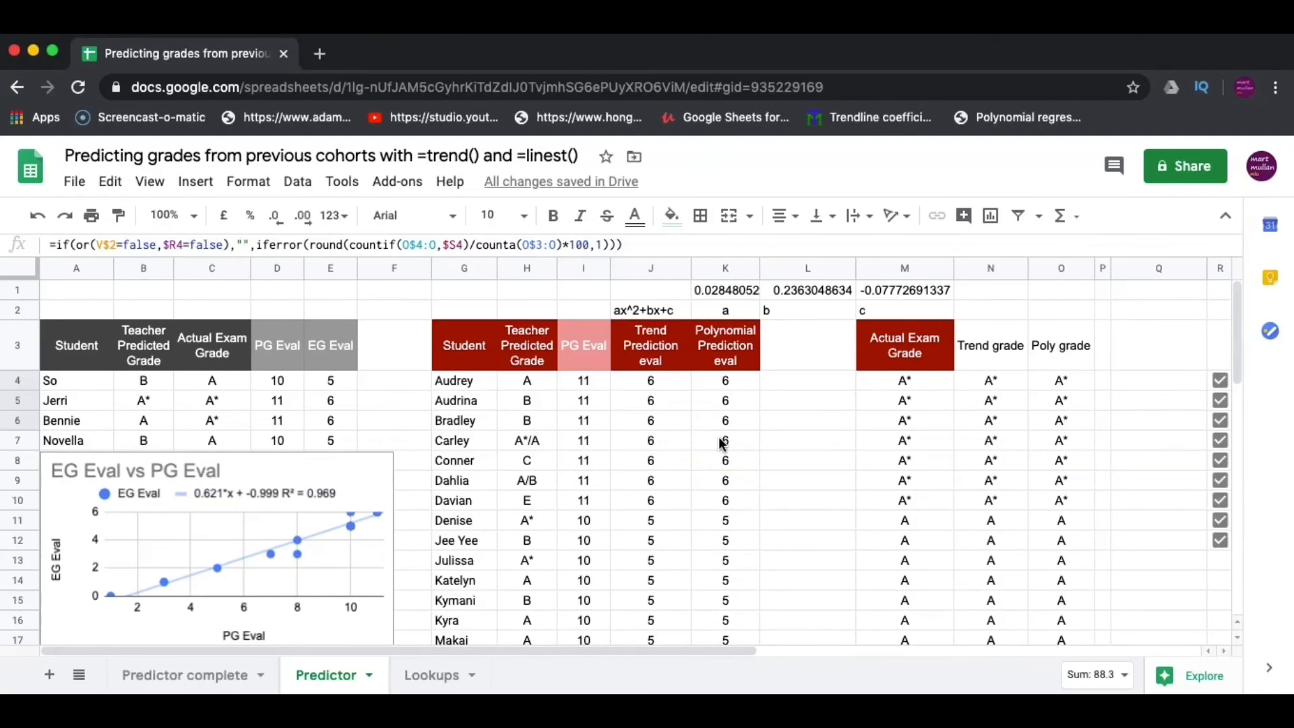
{"action": "scroll", "coordinate": [721, 442], "scroll_direction": "right", "scroll_amount": 5}
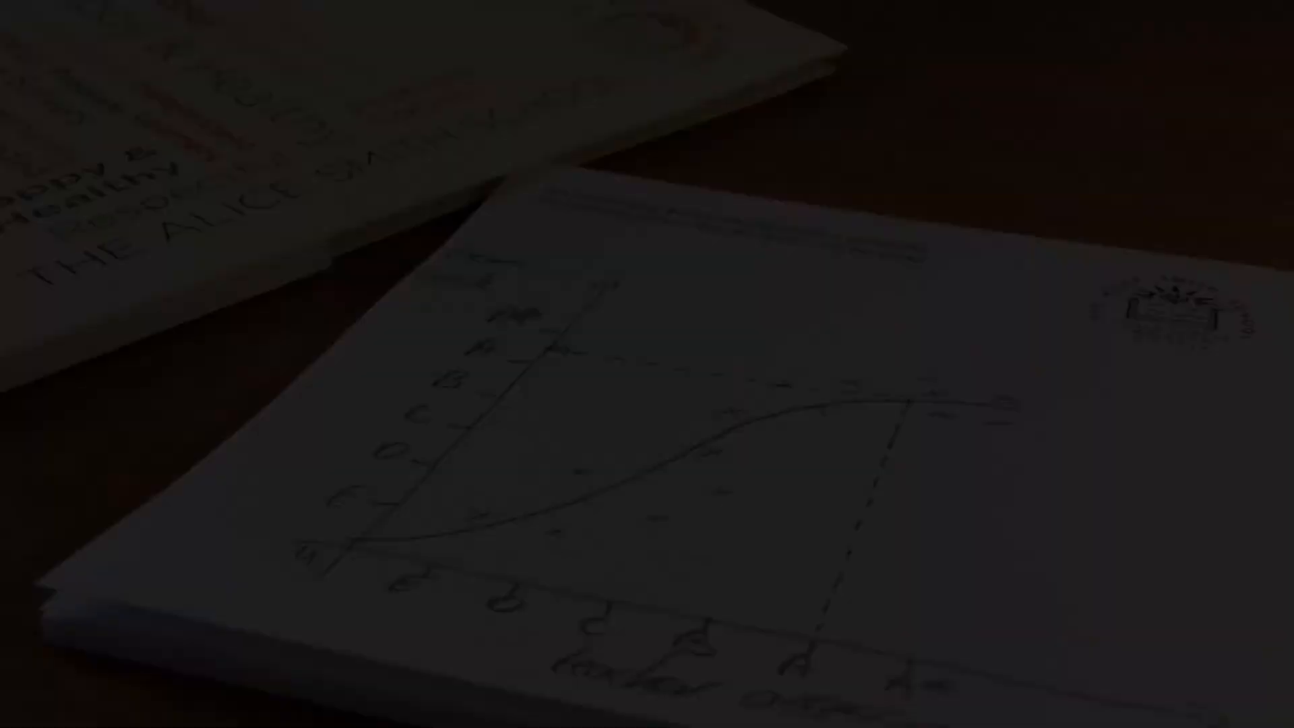